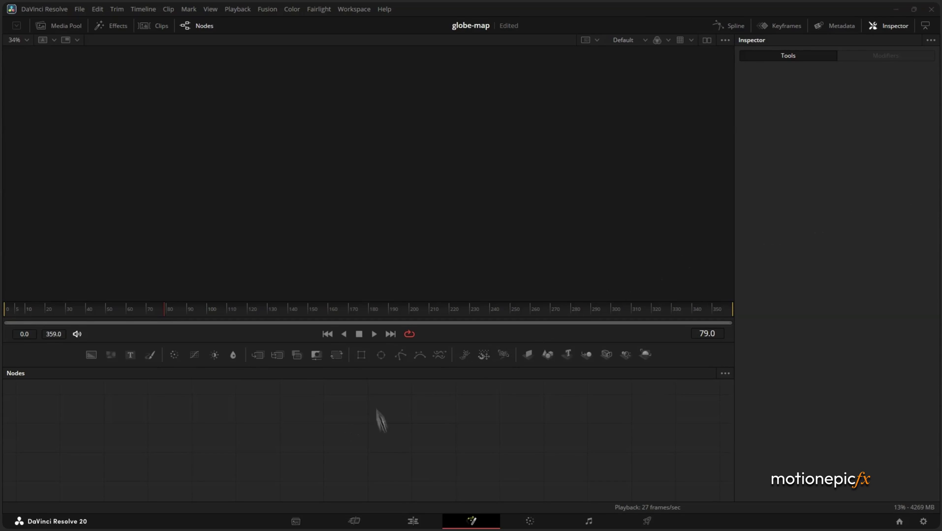
Step: Switch to the untitled QGIS project window with the world imagery map
key(alt+Tab)
key(alt+Tab)
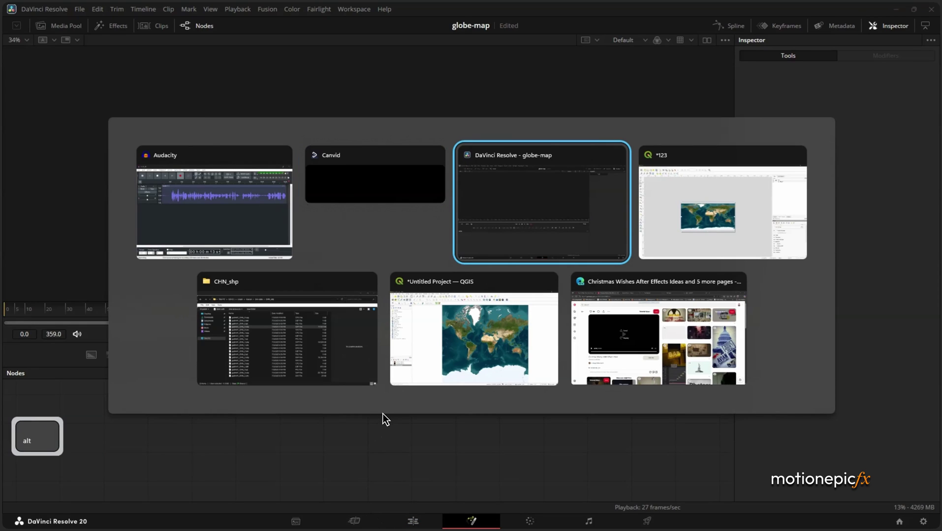
key(alt+Tab)
key(alt+Tab)
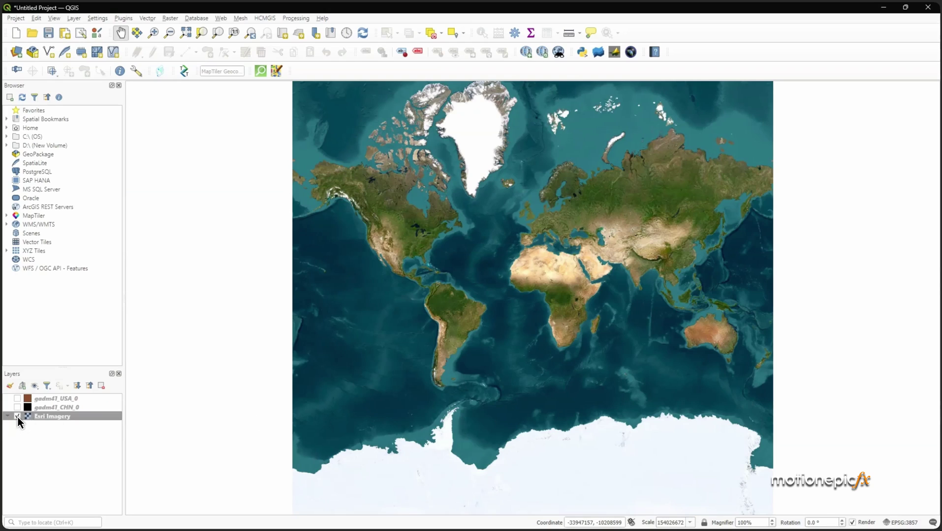
Step: Preview the gadm41_CHN_0 and gadm41_USA_0 layers over the world imagery and hide both again
click(18, 409)
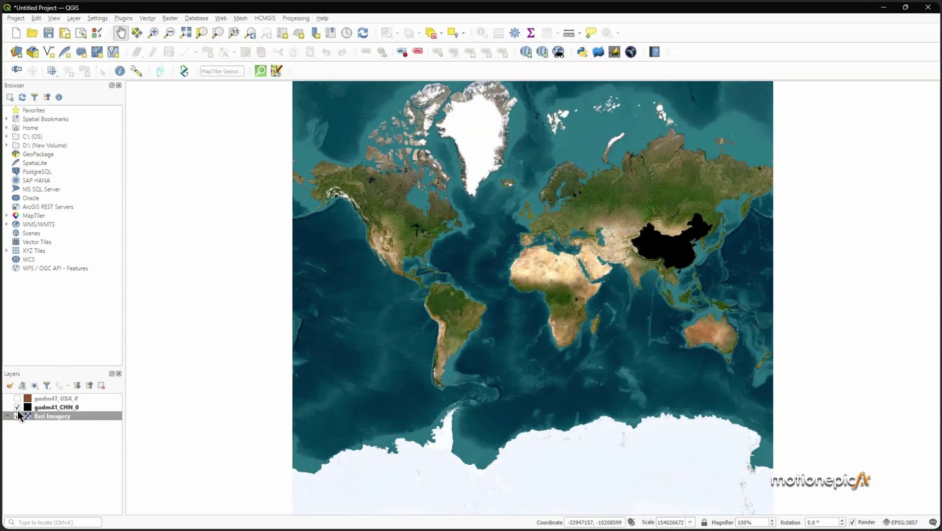
click(17, 399)
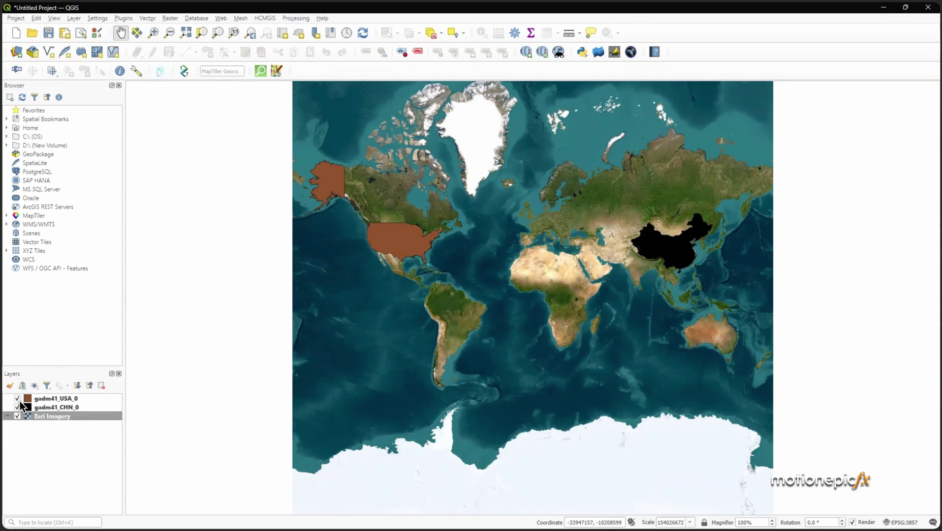
click(17, 398)
click(17, 408)
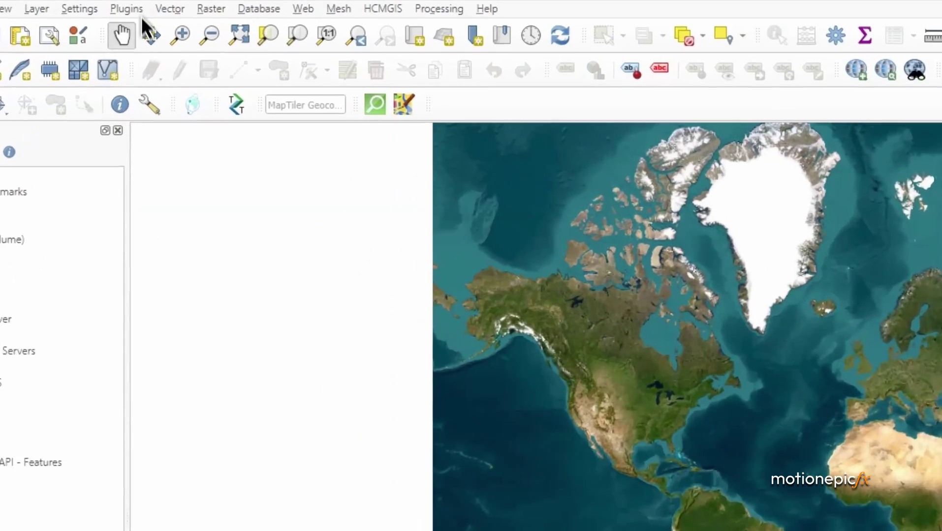
Step: Open the HCMGIS download tool for Global Administrative Areas by Country from GADM
click(123, 19)
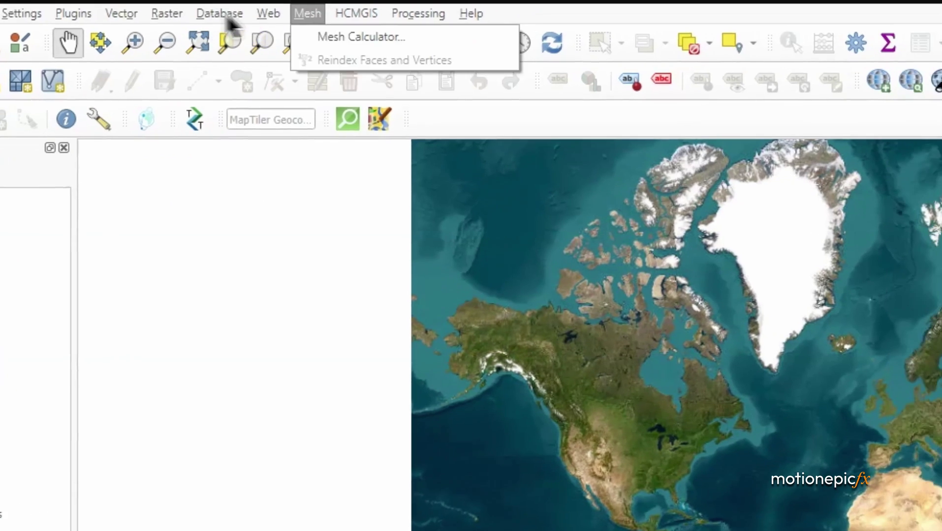
mouse_move(411, 7)
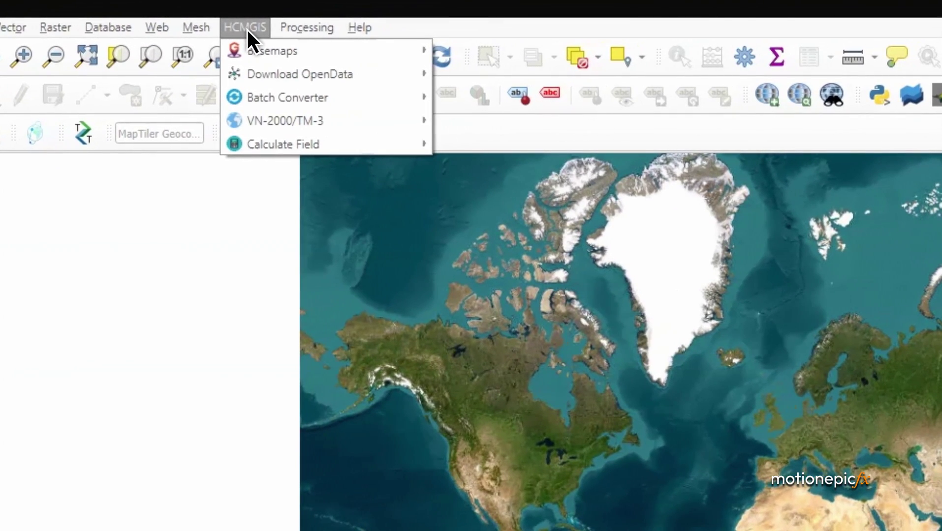
mouse_move(275, 45)
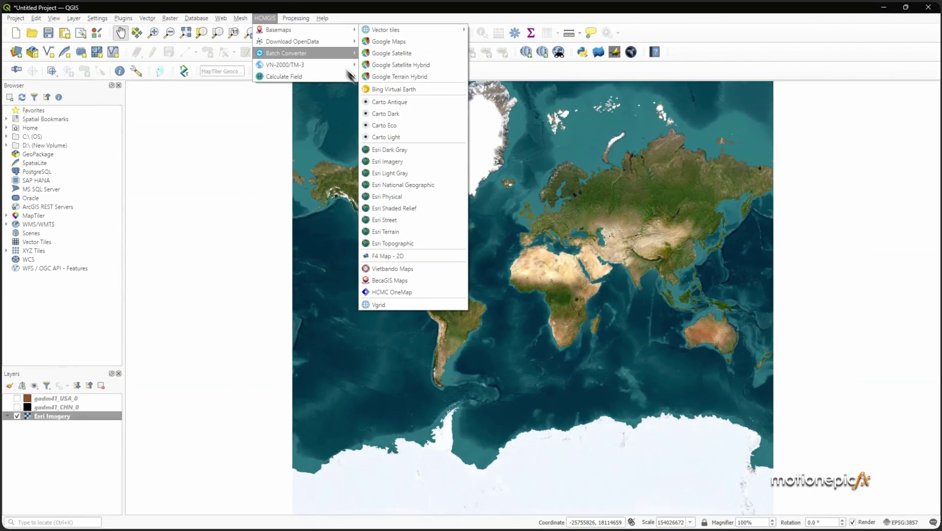
mouse_move(314, 47)
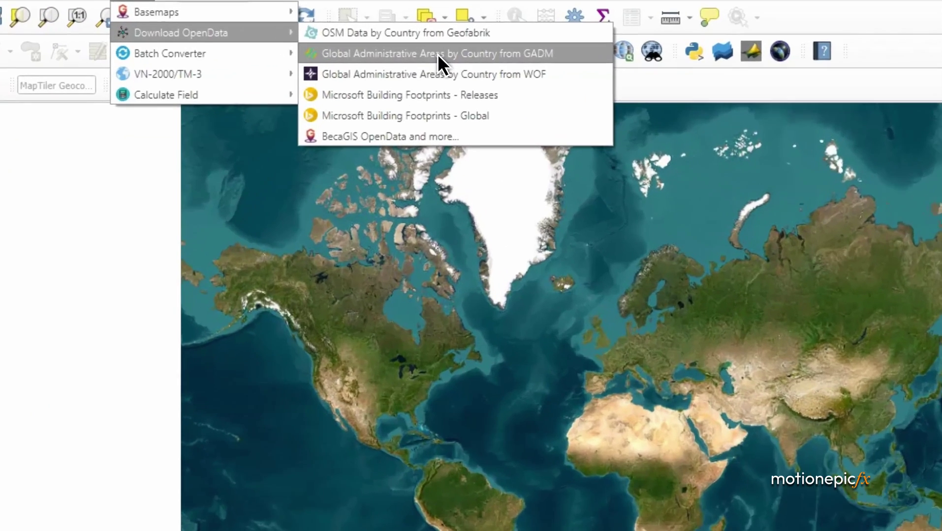
click(435, 53)
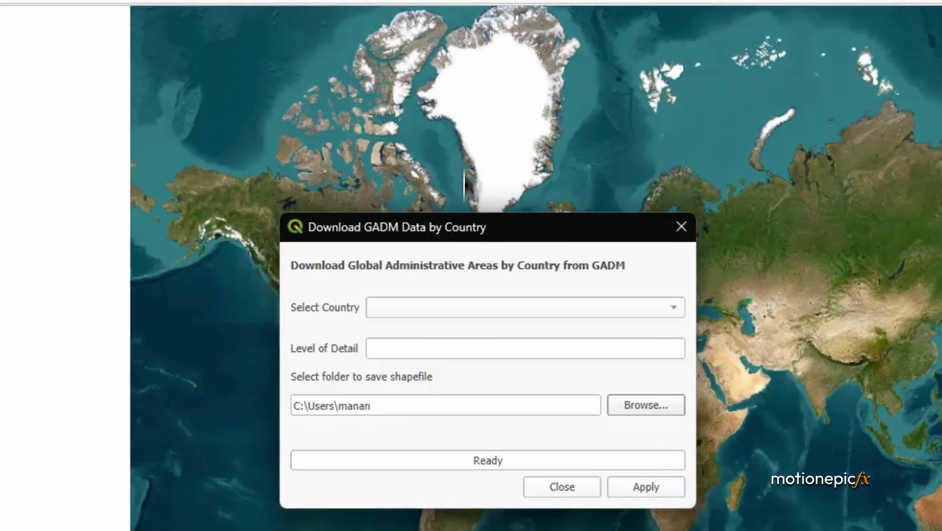
Step: Choose China as the country for the GADM download and close the dialog without downloading
click(454, 222)
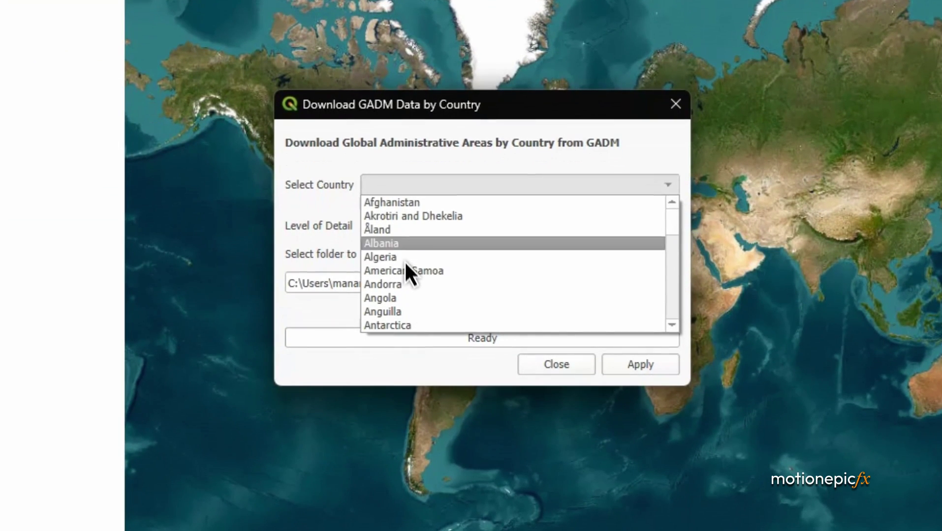
click(336, 210)
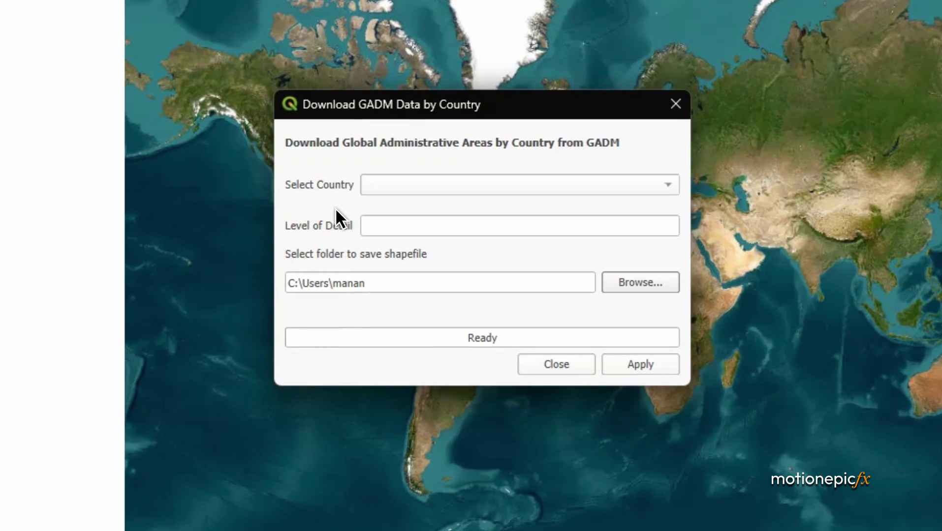
click(426, 193)
scroll(413, 266, down, 9)
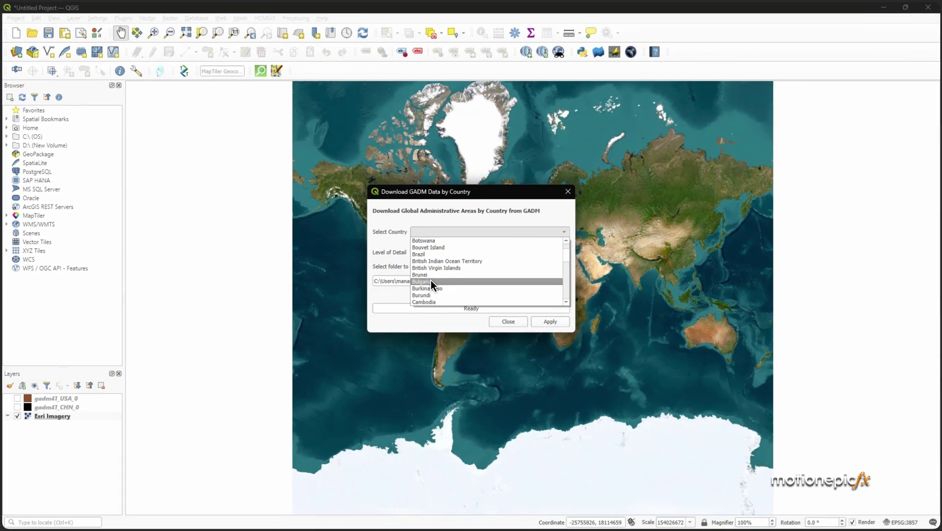
scroll(437, 277, down, 4)
click(442, 283)
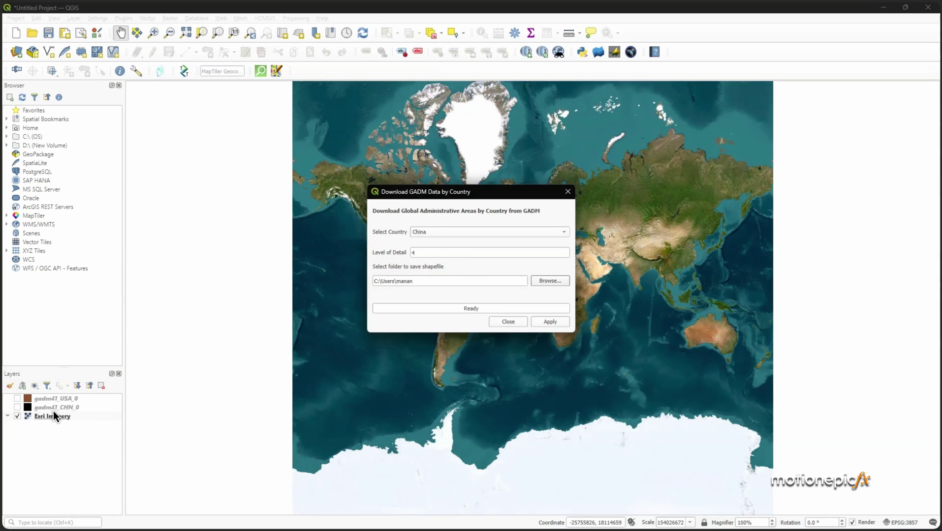
click(567, 195)
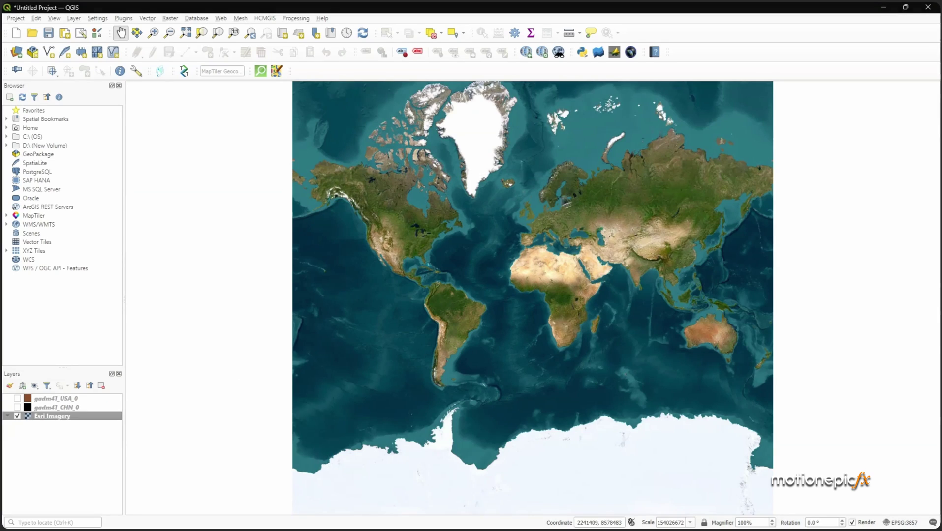
Step: Display the USA and China boundary layers briefly to compare them with the imagery, and turn both off
click(17, 398)
click(17, 407)
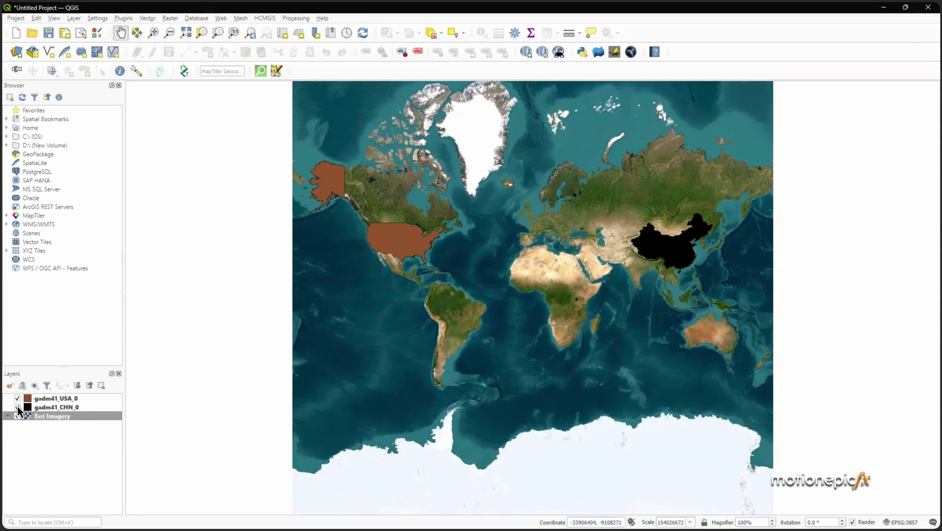
click(17, 408)
click(17, 399)
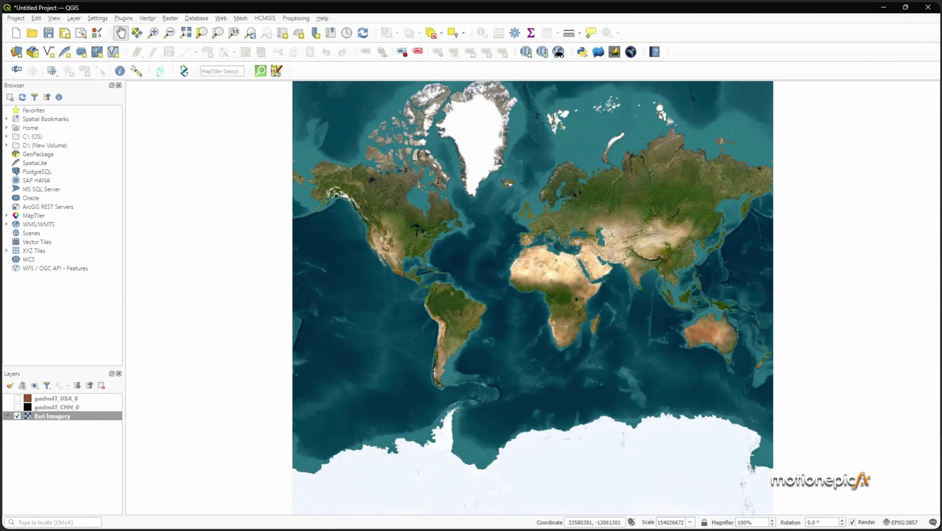
Step: Try to add gadm41_CHN_0.shp from the CHN_shp folder to the project and show the gadm41_CHN_0 layer
key(alt+Tab)
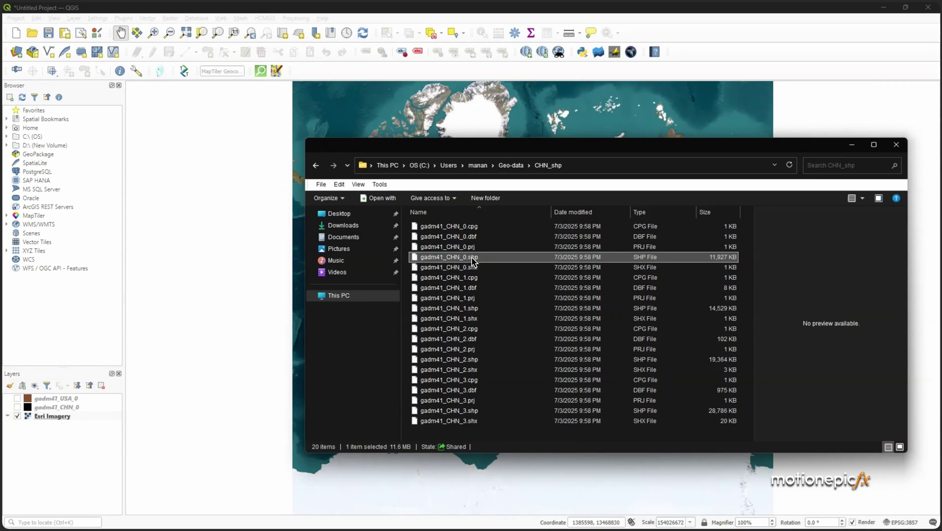
drag(471, 261, 46, 416)
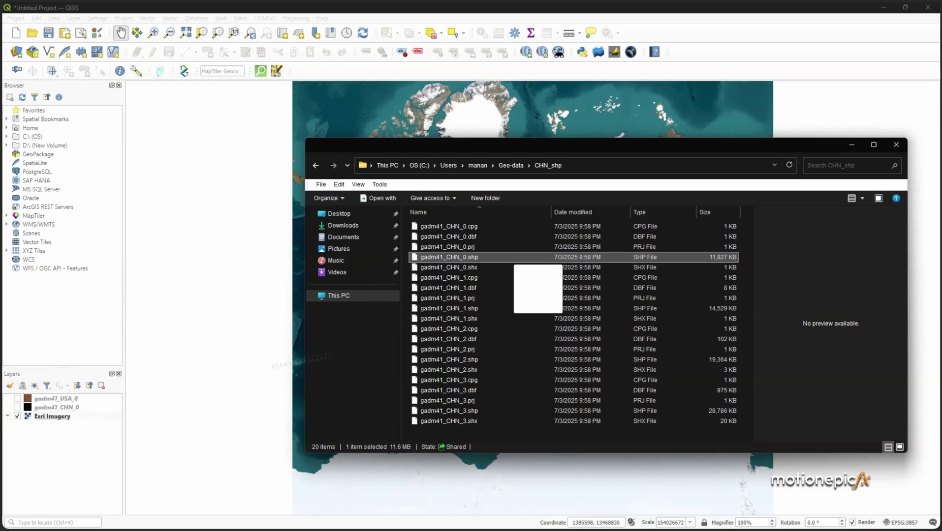
click(31, 409)
click(17, 408)
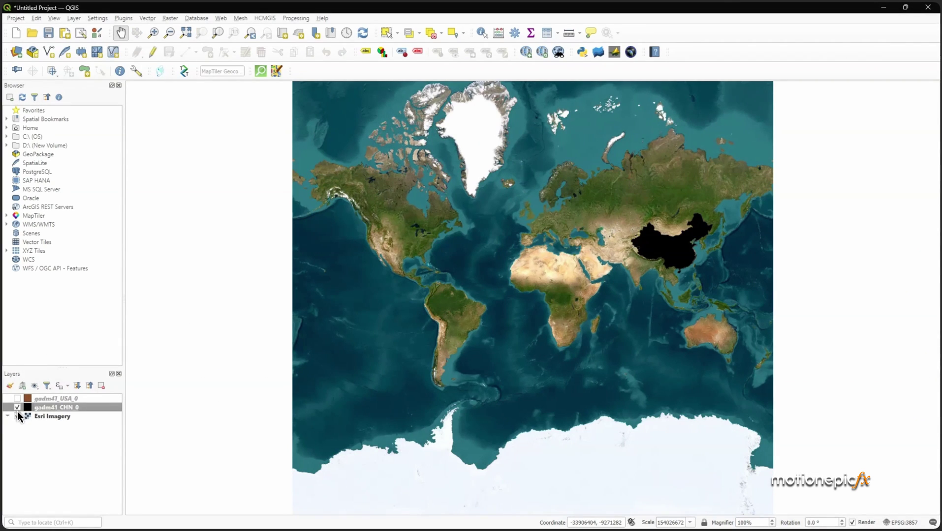
Step: Add gadm41_CHN_1.shp from the CHN_shp folder to the project as a new layer
key(alt+Tab)
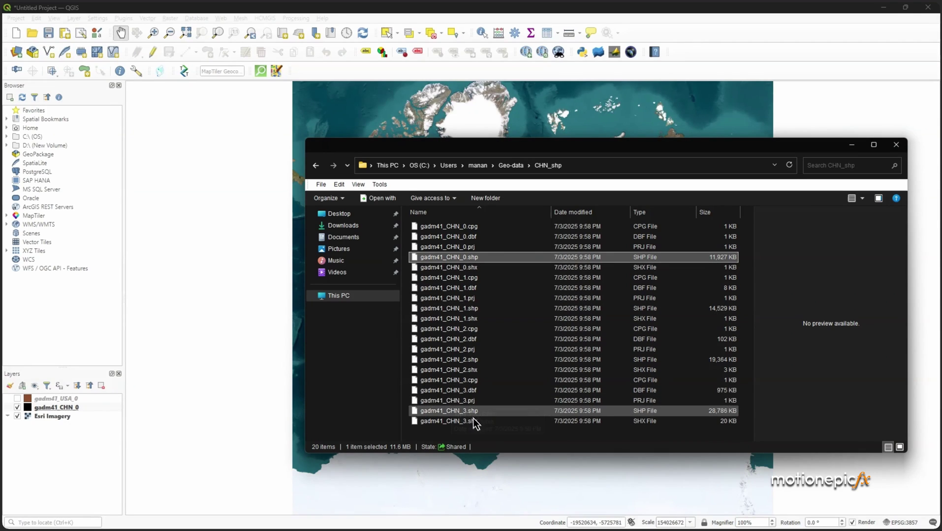
click(442, 318)
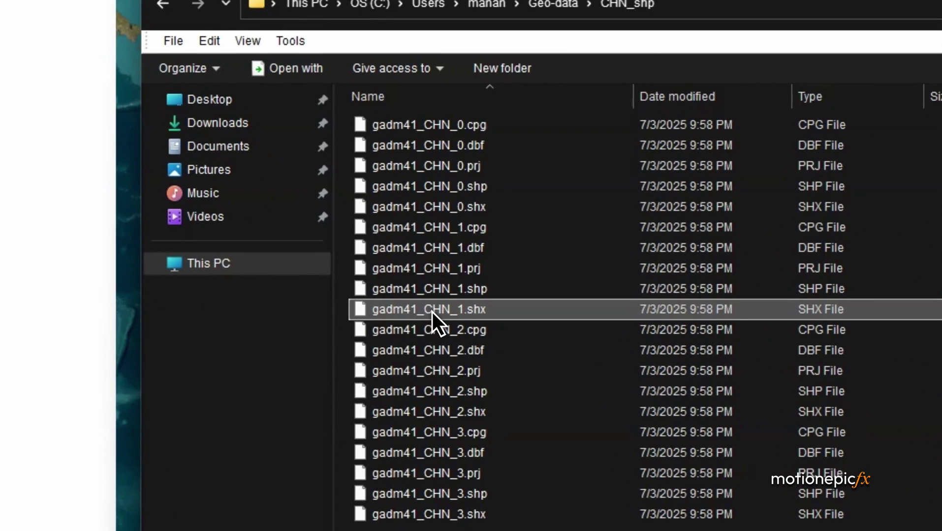
drag(428, 295, 0, 452)
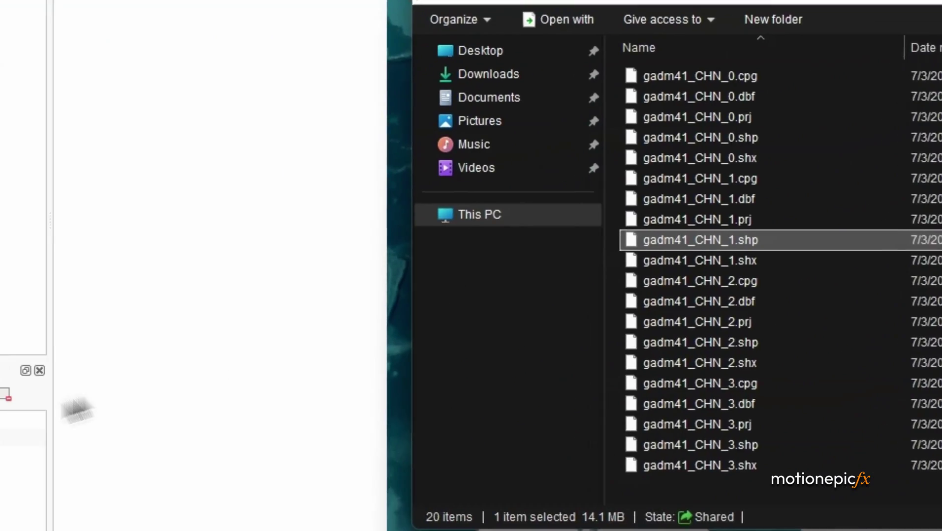
drag(77, 408, 64, 388)
click(67, 388)
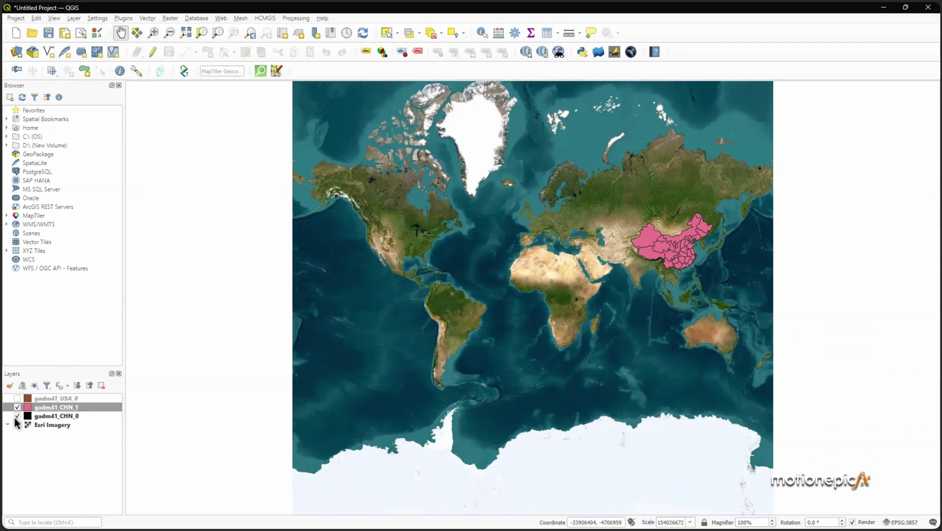
Step: Remove the gadm41_CHN_1 layer from the project
right_click(35, 411)
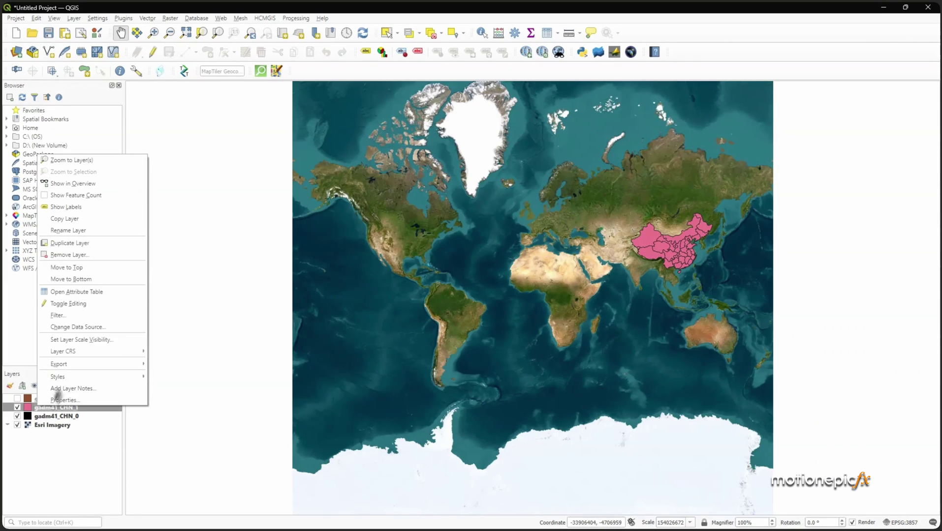
click(86, 256)
click(452, 279)
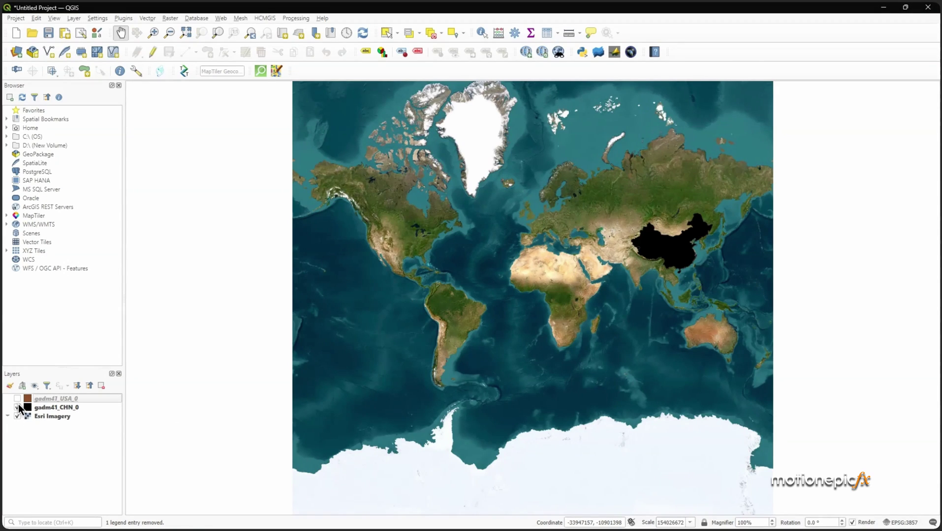
Step: Hide the gadm41_USA_0 and gadm41_CHN_0 layers, leaving only Esri Imagery displayed, and select the Esri Imagery layer
click(17, 399)
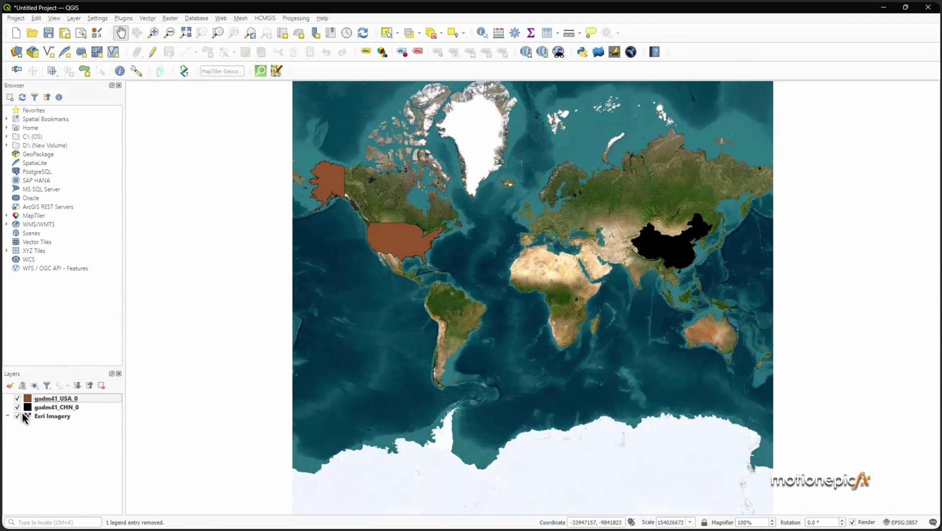
click(18, 399)
click(17, 407)
click(51, 417)
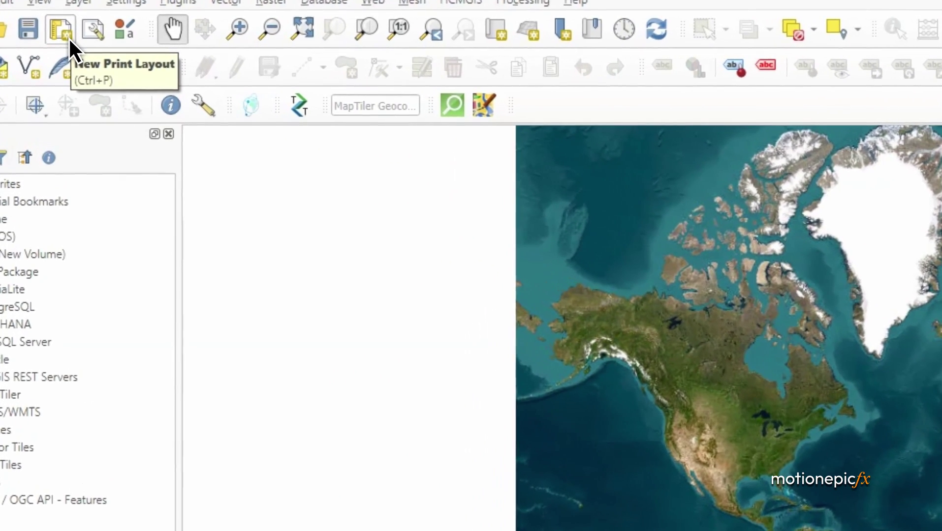
Step: Create a new print layout titled 111
click(69, 38)
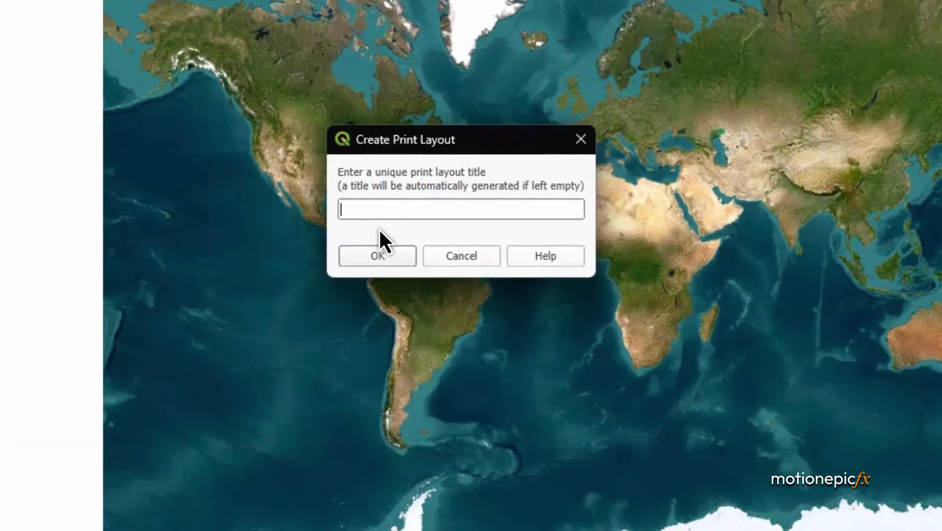
text(111)
click(379, 256)
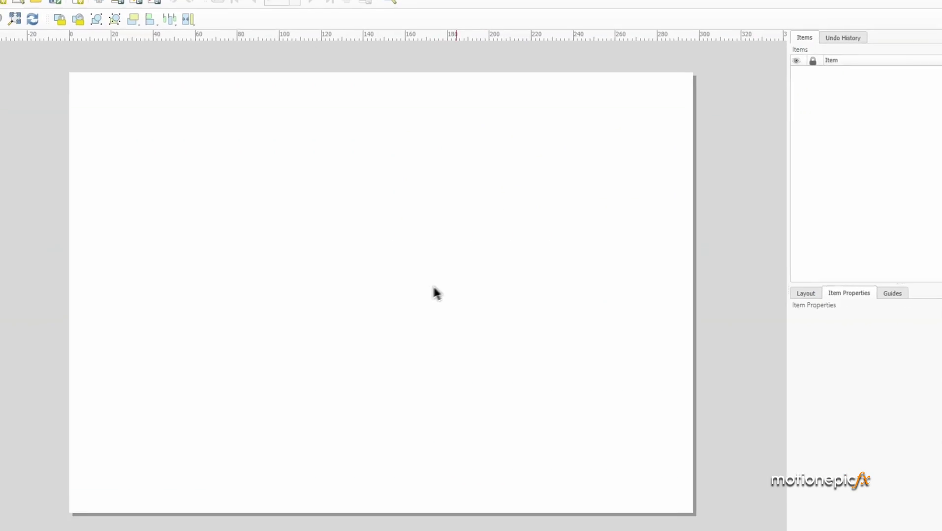
Step: Set the layout page size to 1920×1080 (16:9) and make the page background fully transparent
right_click(448, 225)
click(486, 254)
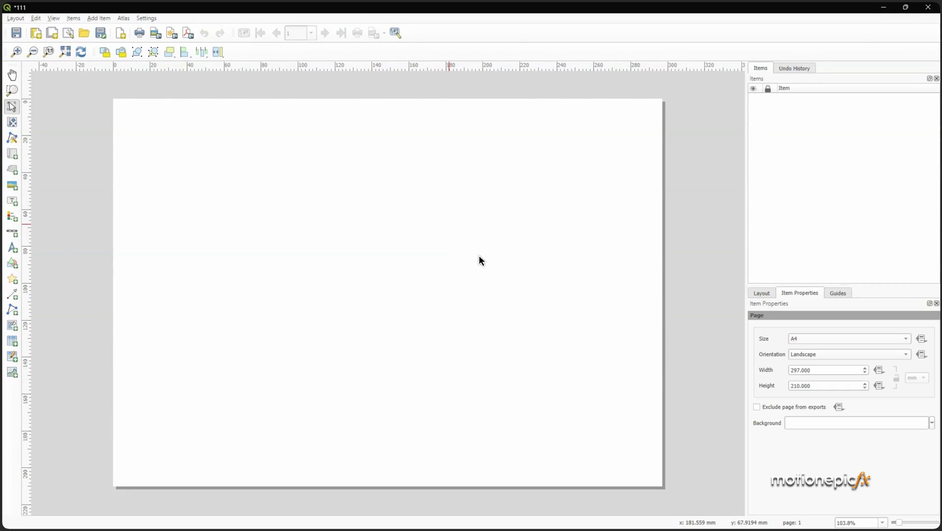
click(836, 340)
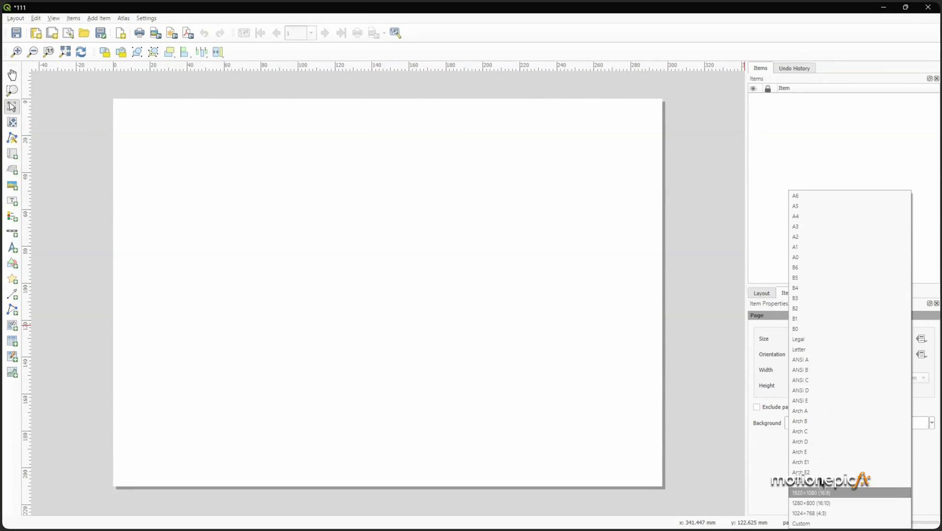
click(817, 498)
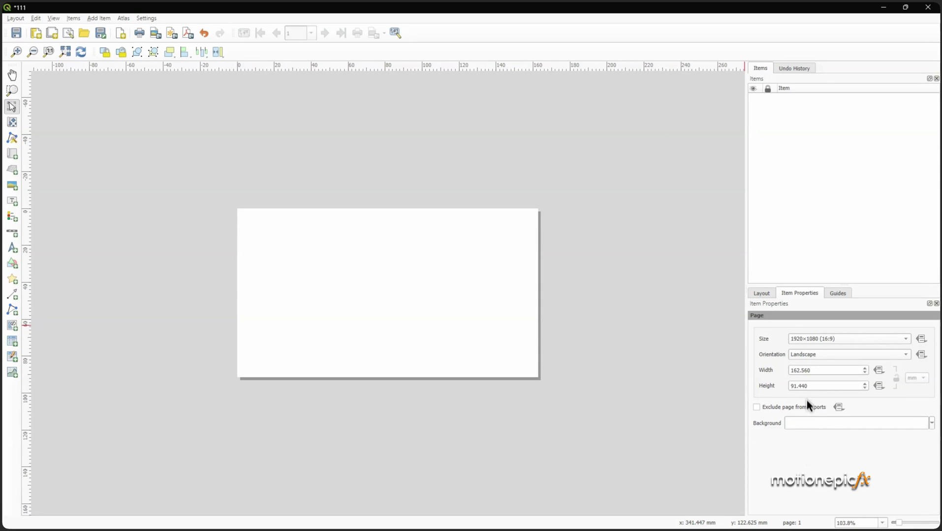
click(798, 425)
drag(844, 418, 770, 418)
click(715, 441)
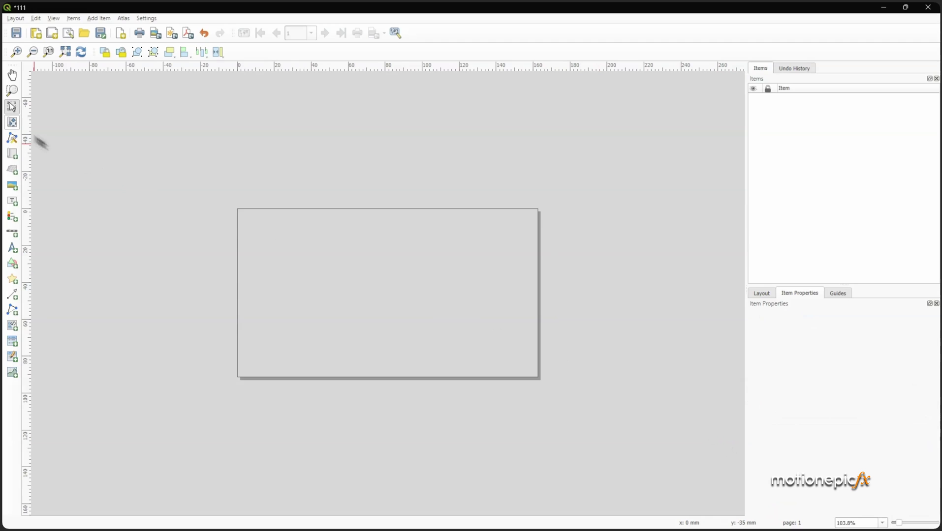
Step: Add a map item that covers the entire layout page from corner to corner
click(13, 157)
drag(238, 209, 538, 378)
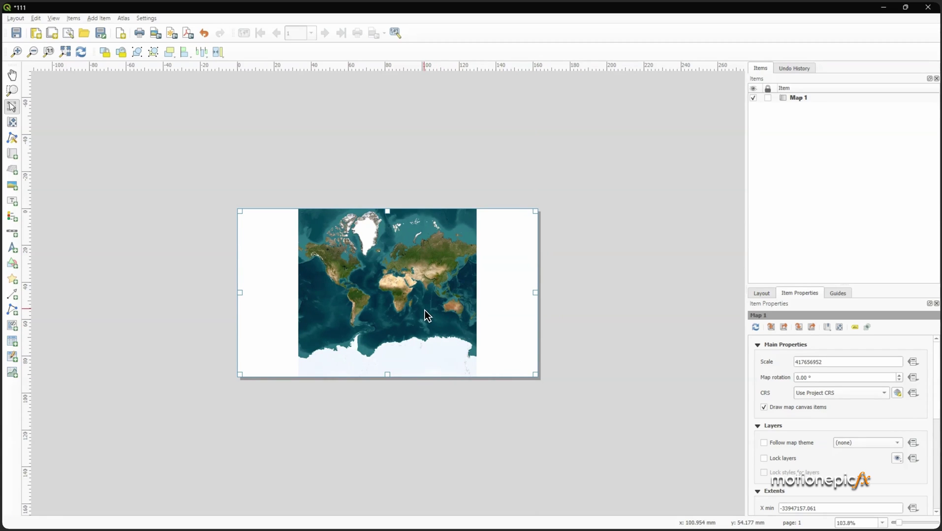
Step: Set the layout map's CRS to EPSG:5263 - DRUKREF 03 and turn off the map item's background
click(819, 396)
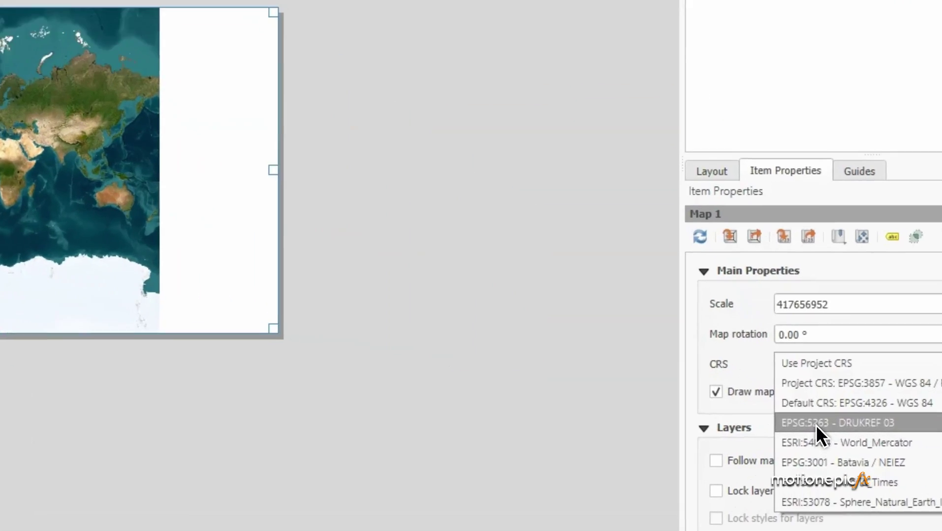
click(815, 423)
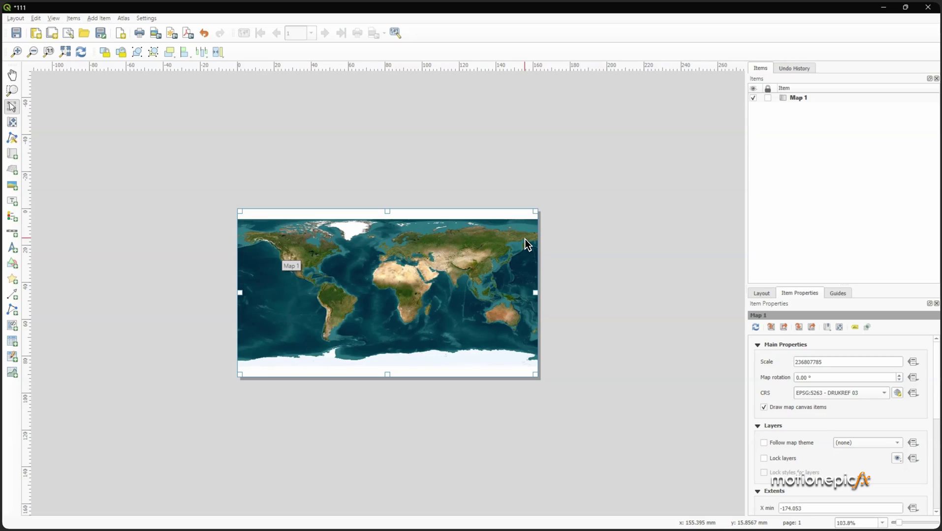
scroll(777, 461, down, 5)
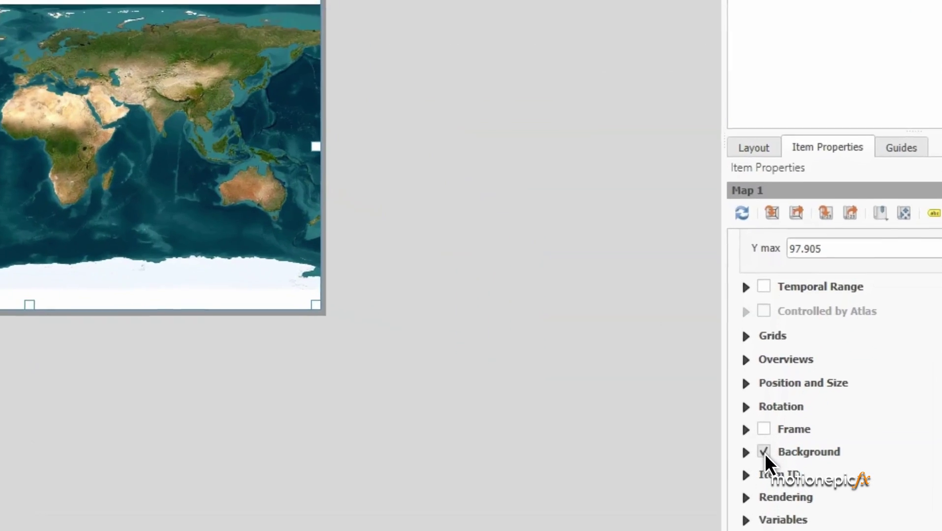
click(767, 456)
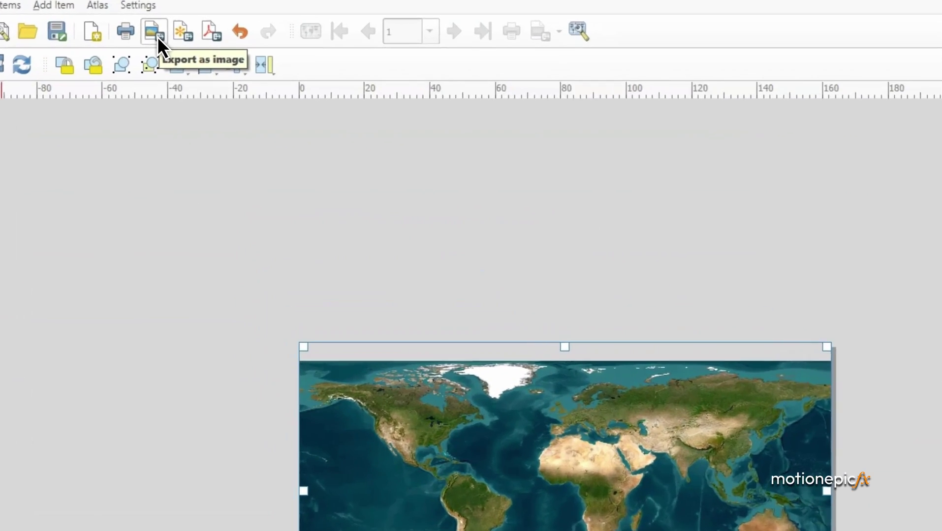
click(156, 36)
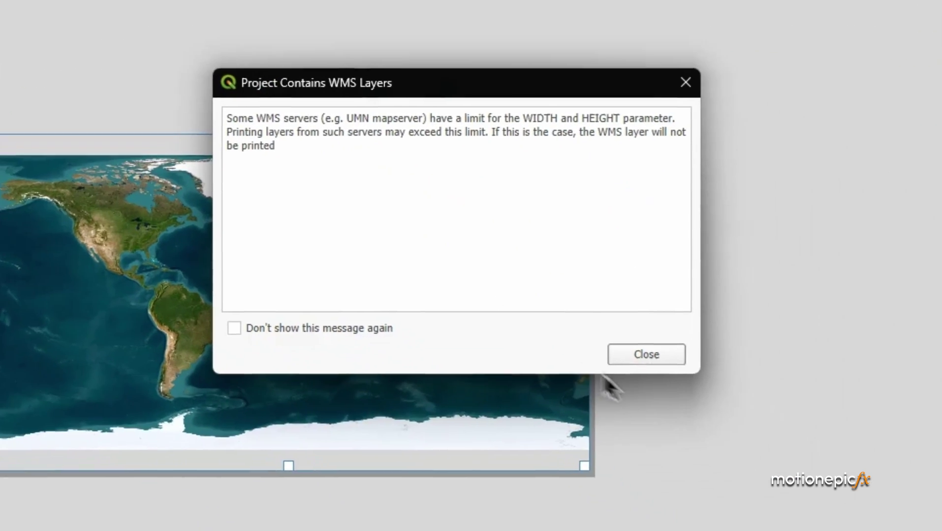
click(646, 355)
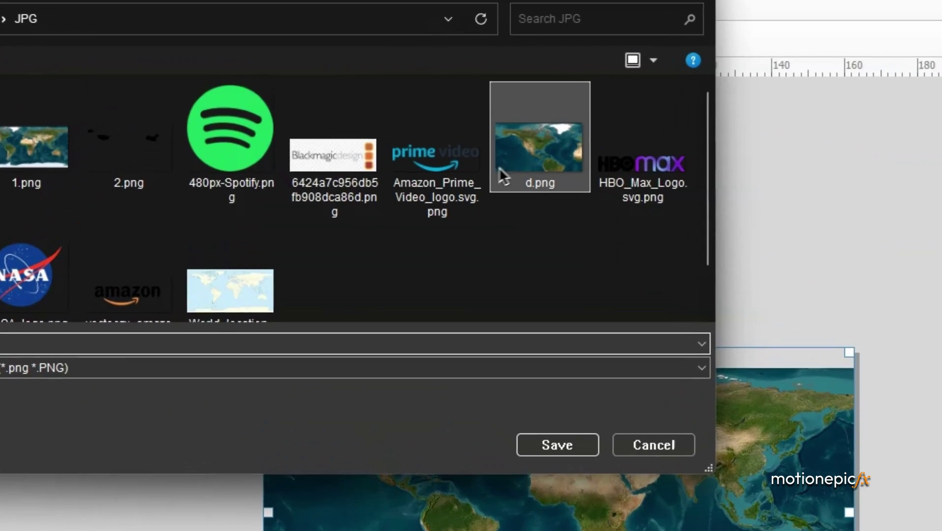
click(503, 176)
click(540, 450)
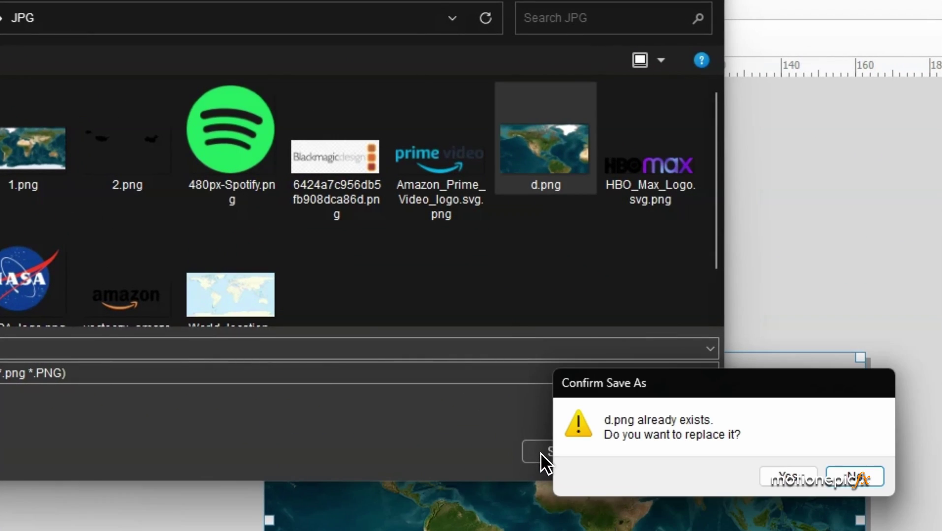
click(787, 476)
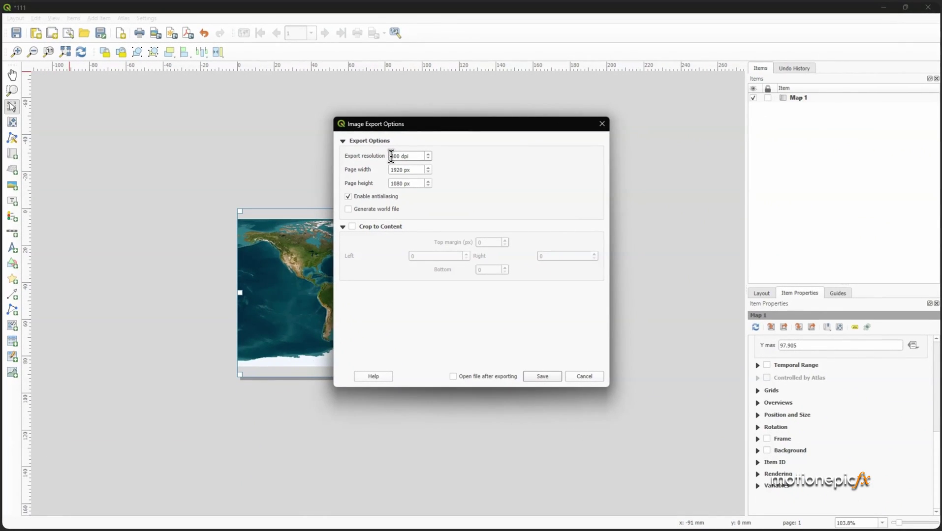
key(BackSpace)
text(12)
click(584, 377)
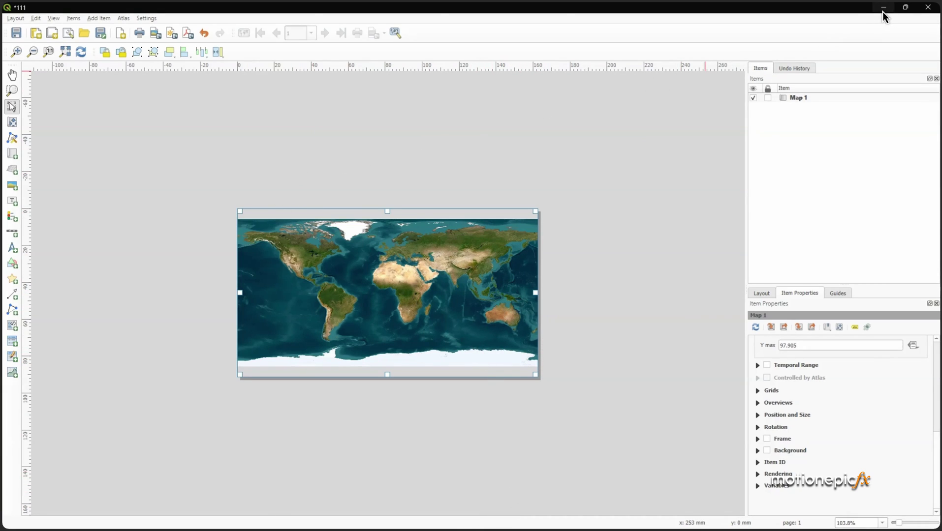
Step: Return to the main QGIS project window, hide Esri Imagery, and show the gadm41_CHN_0 and gadm41_USA_0 layers
key(alt+Tab)
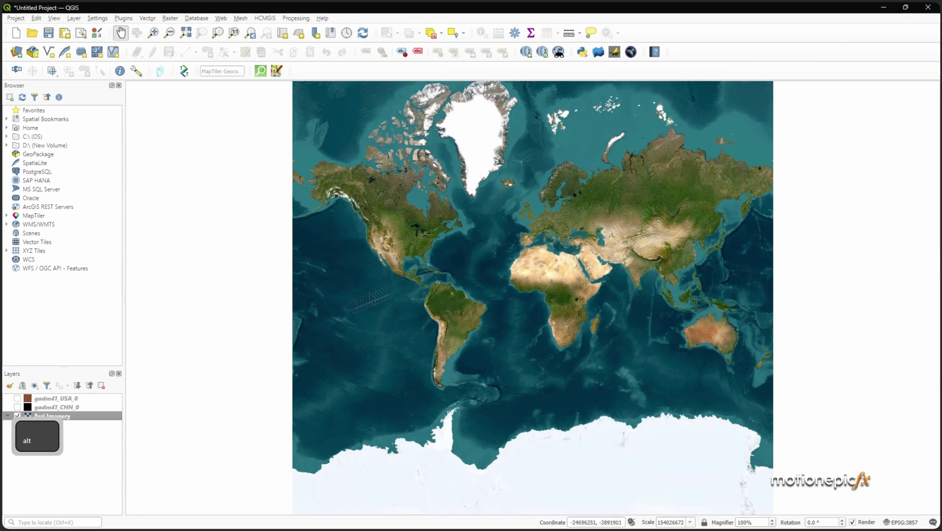
click(17, 416)
click(17, 408)
click(17, 398)
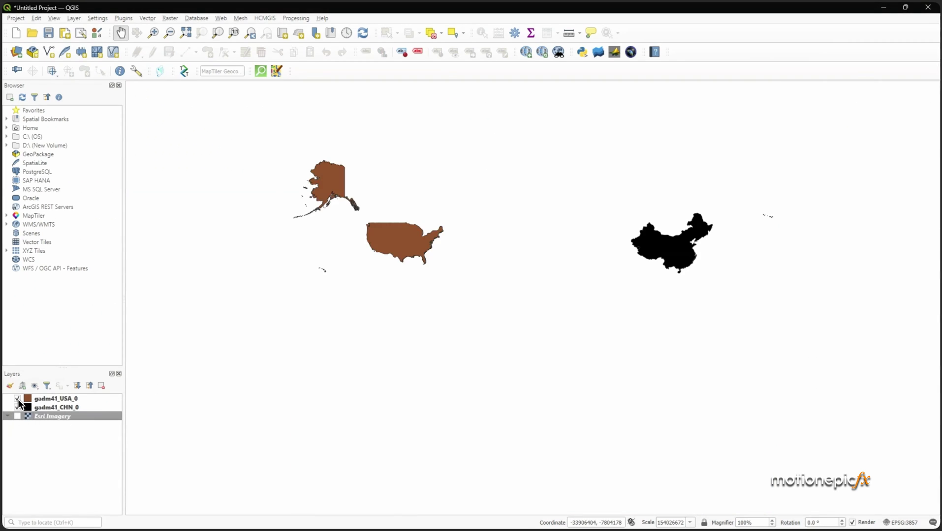
Step: Switch to DaVinci Resolve and add 1.png from the media pool to the node graph, showing the whole image in the viewer
key(alt+Tab)
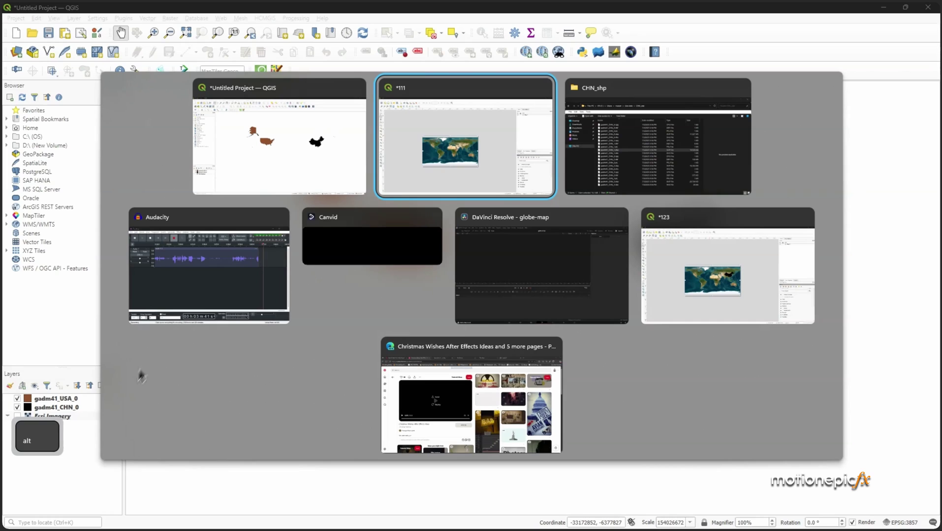
click(229, 266)
key(alt+Tab)
click(532, 273)
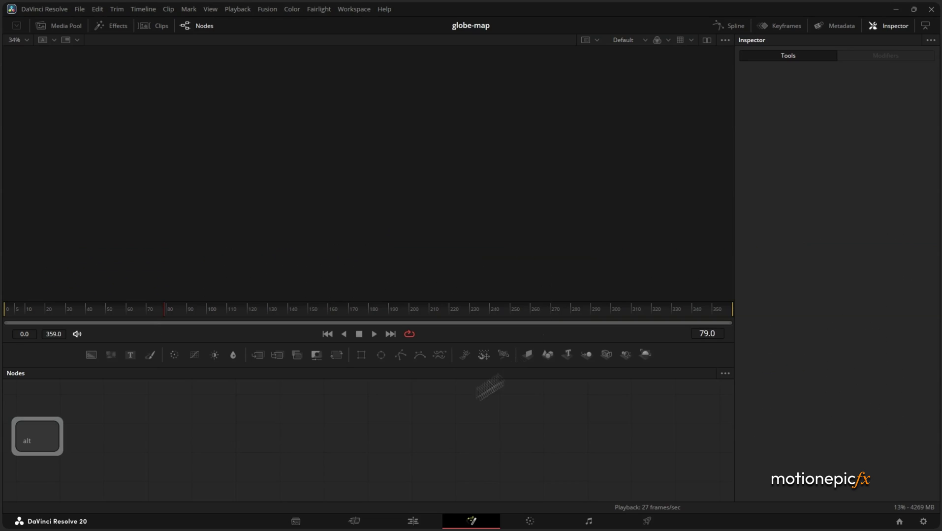
click(61, 25)
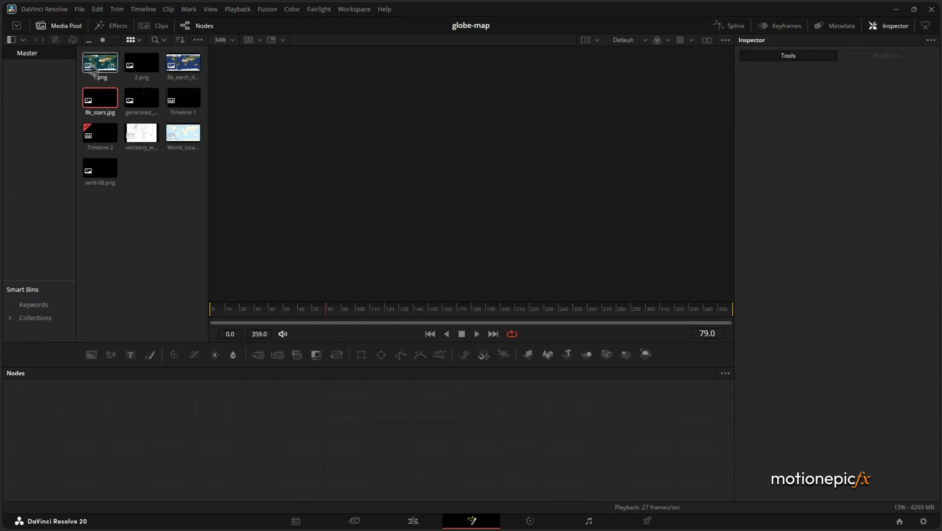
drag(103, 72, 253, 439)
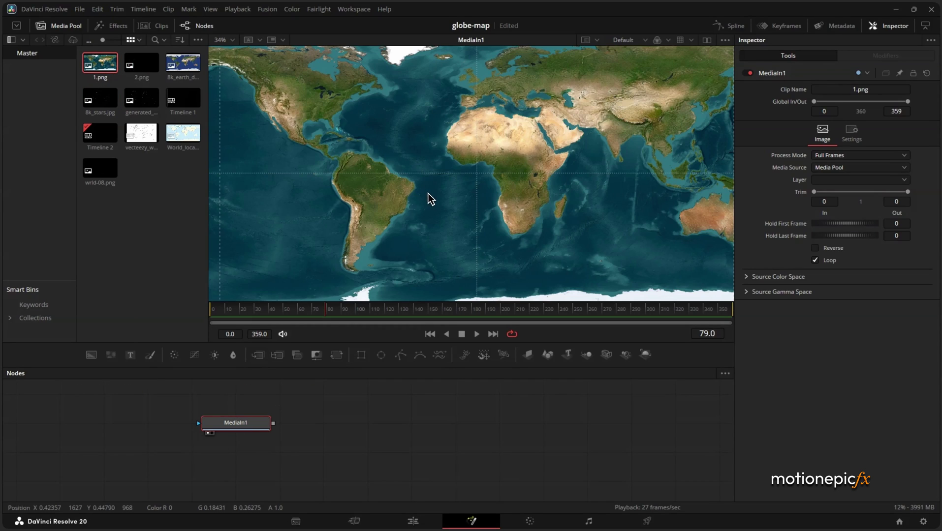
key(ctrl+f)
scroll(486, 198, down, 2)
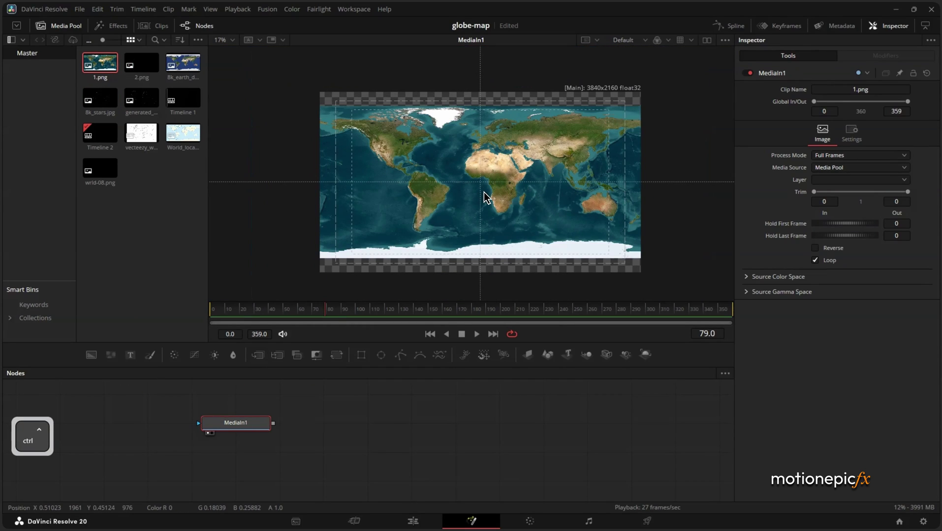
click(59, 25)
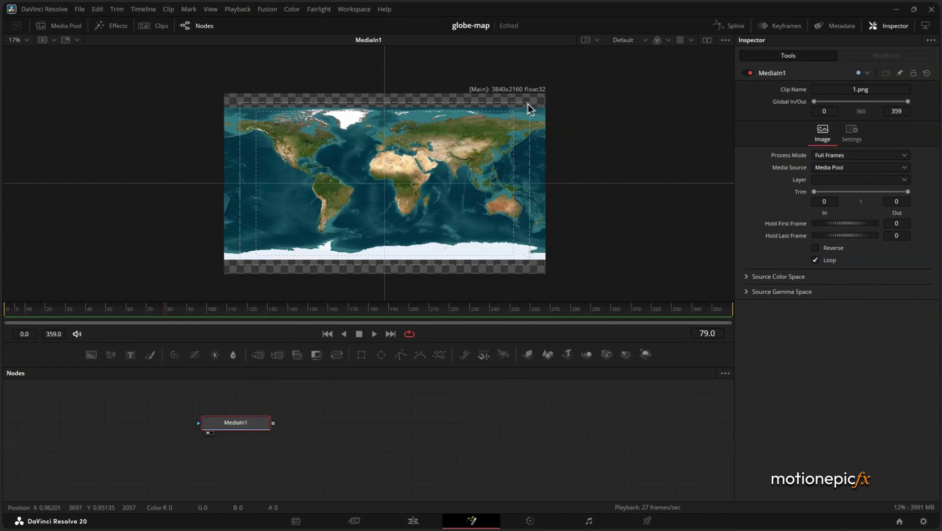
Step: Check the viewer's Checker Underlay option without changing it
right_click(418, 185)
mouse_move(413, 219)
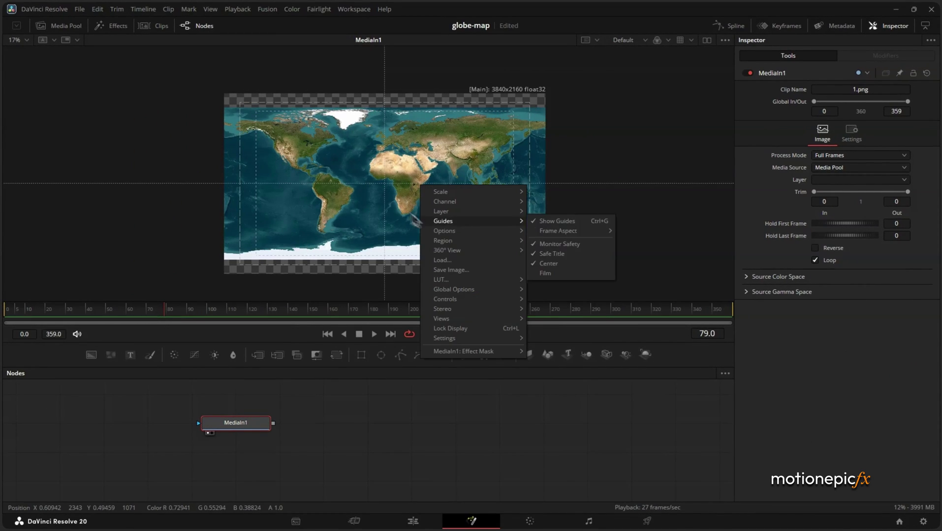
mouse_move(480, 233)
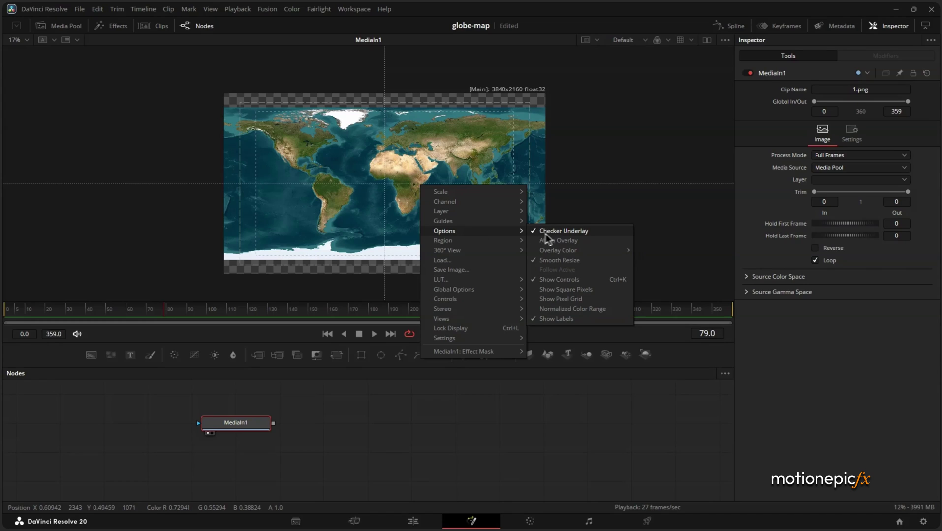
click(285, 437)
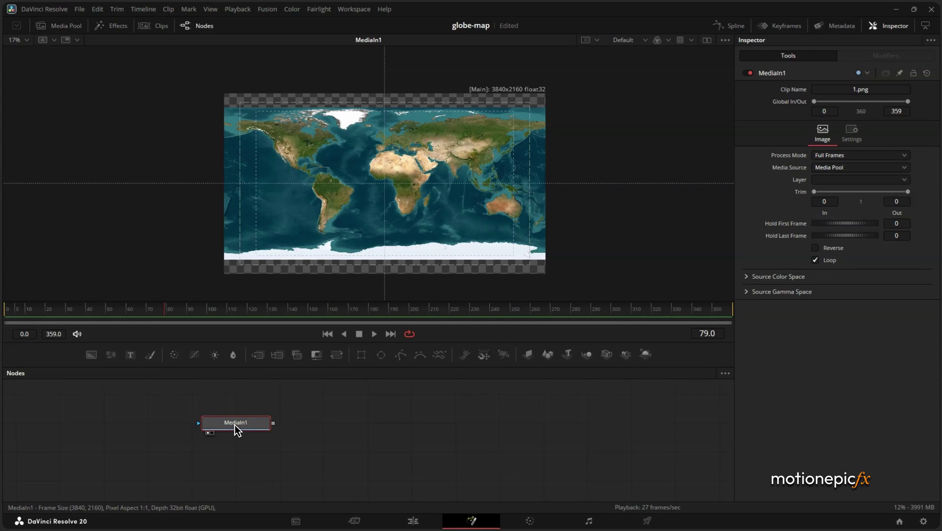
Step: Add a Crop node after MediaIn1 and display it in the viewer
key(shift+space)
text(crop)
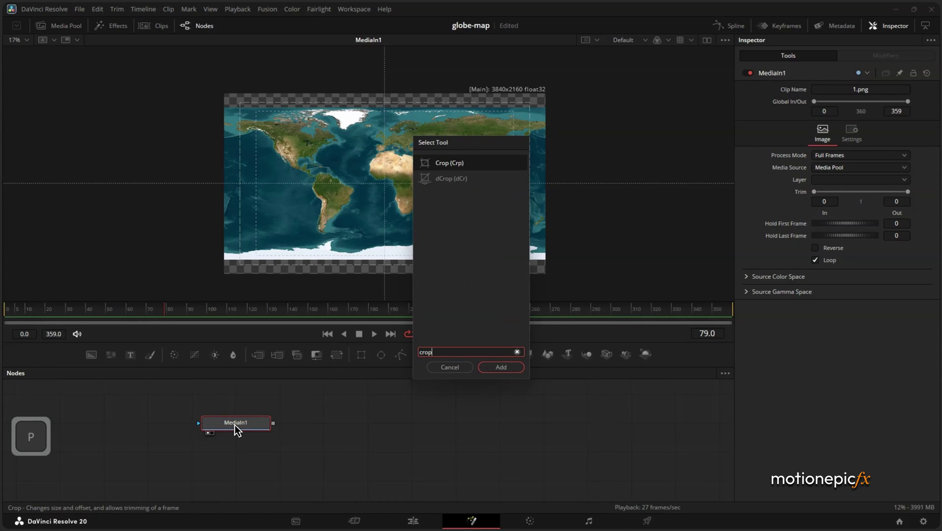
key(Return)
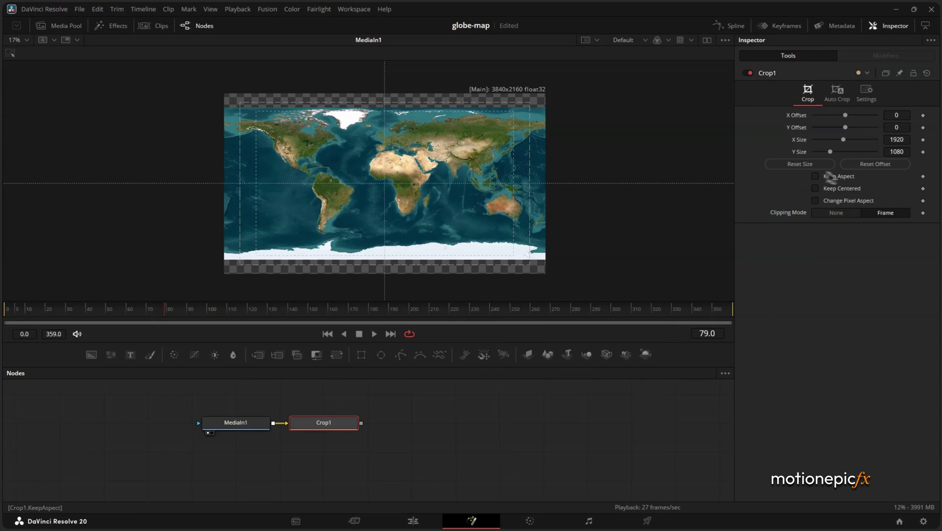
key(1)
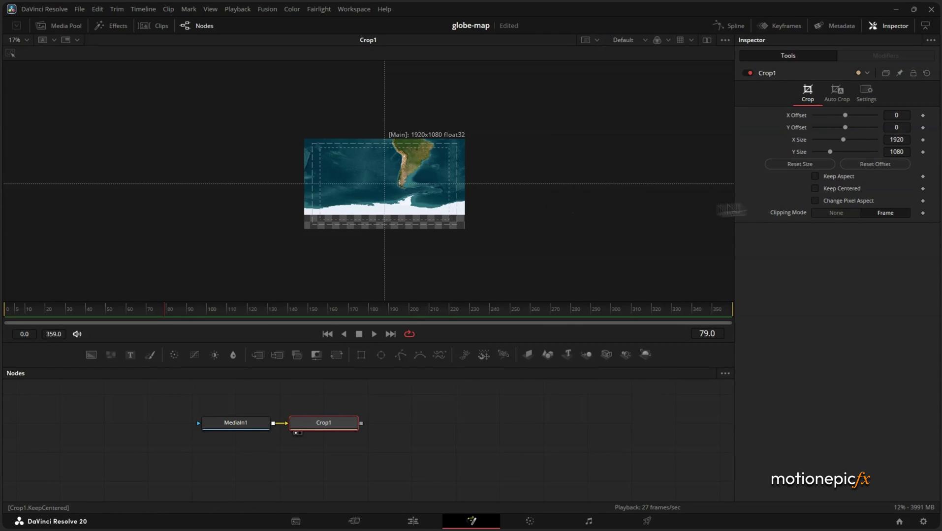
Step: Keep the crop centered, set its X size to 3840 and Y size to 2160, and reduce the Y size to 1822
click(816, 190)
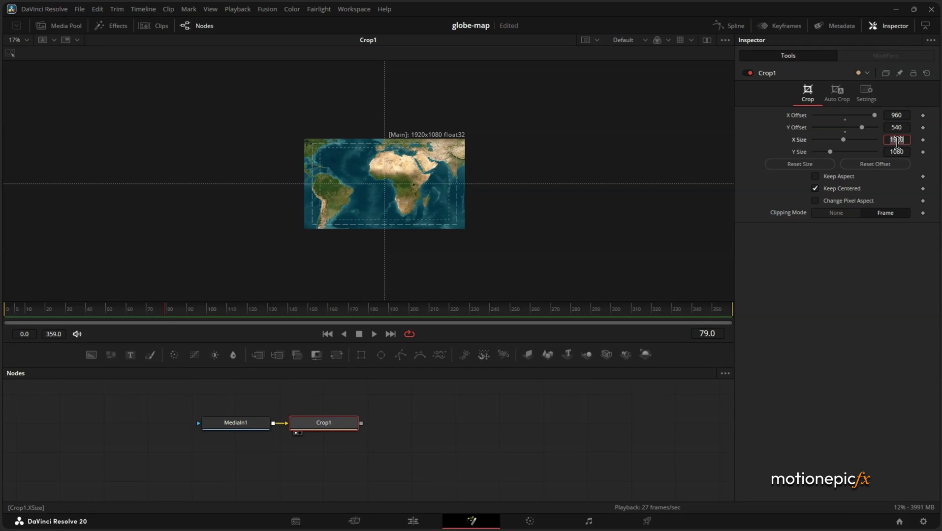
text(3840)
key(Tab)
text(2160)
key(Tab)
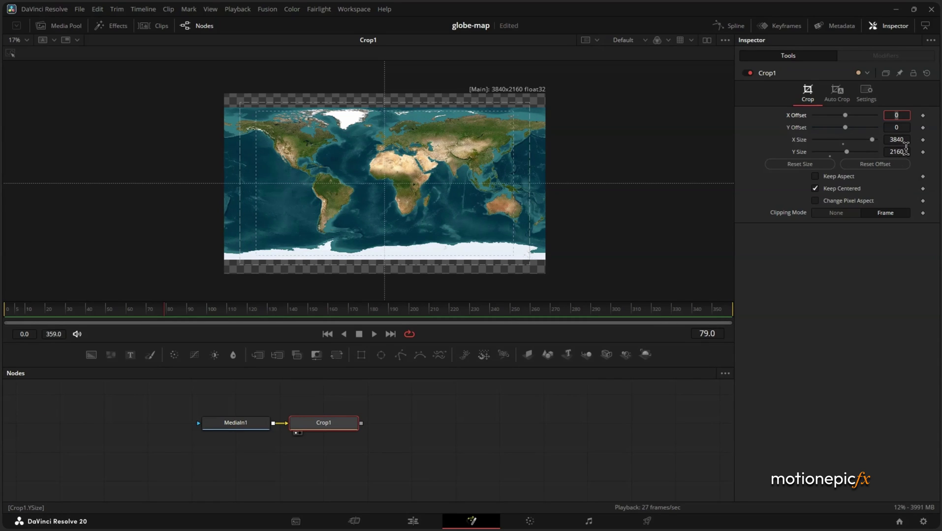
drag(898, 152, 742, 135)
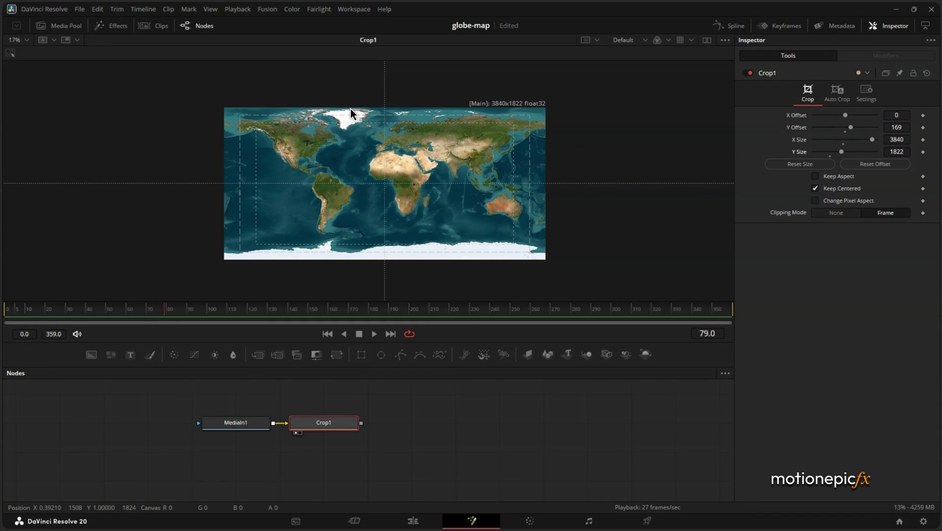
click(286, 438)
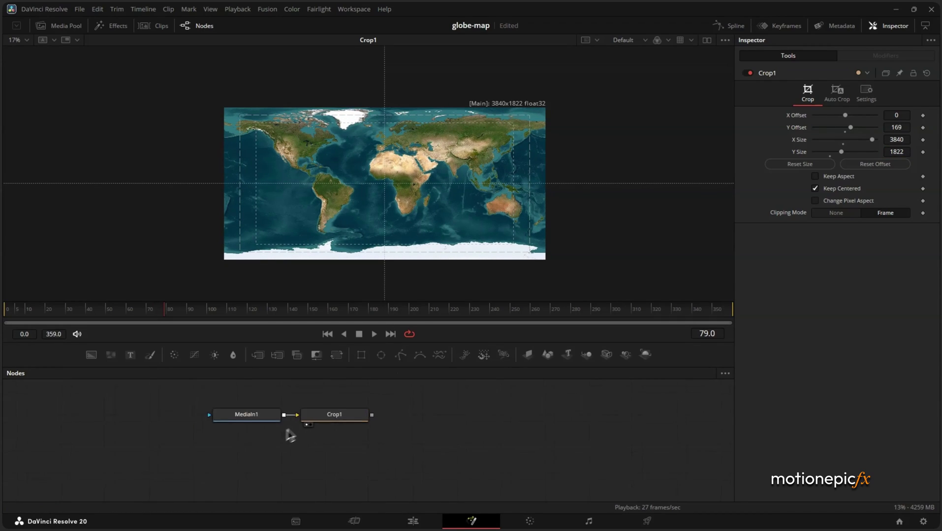
click(368, 416)
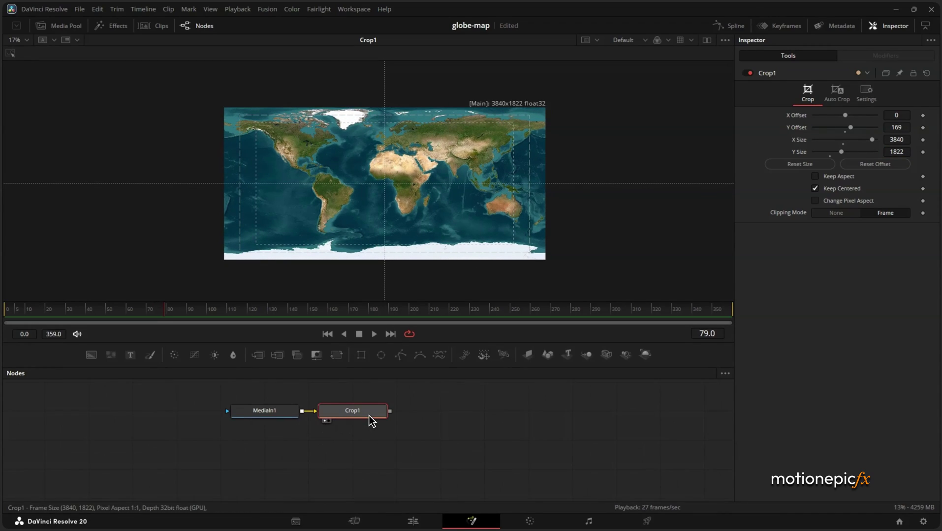
Step: Add 2.png to the node graph below MediaIn1, merge it over the Crop1 output, and view the merged result
click(73, 27)
drag(141, 63, 271, 470)
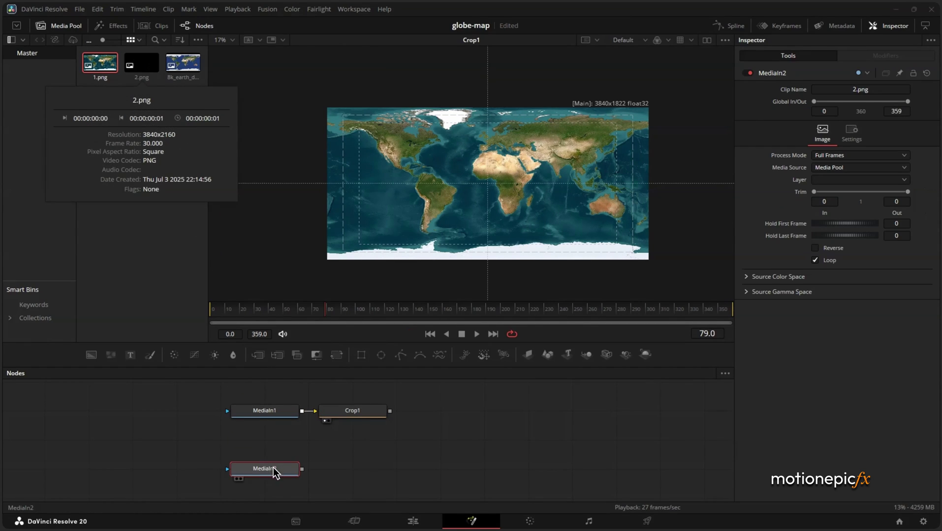
click(43, 26)
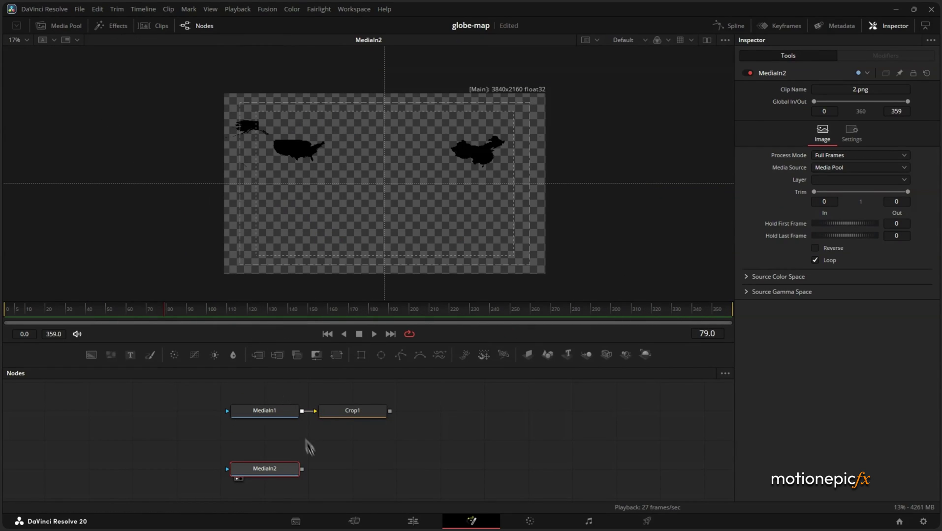
drag(302, 469, 390, 413)
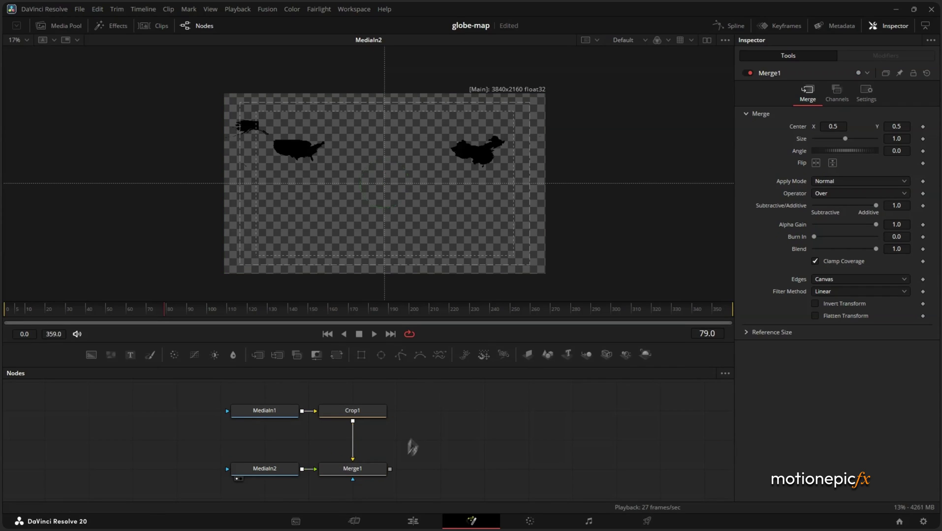
key(1)
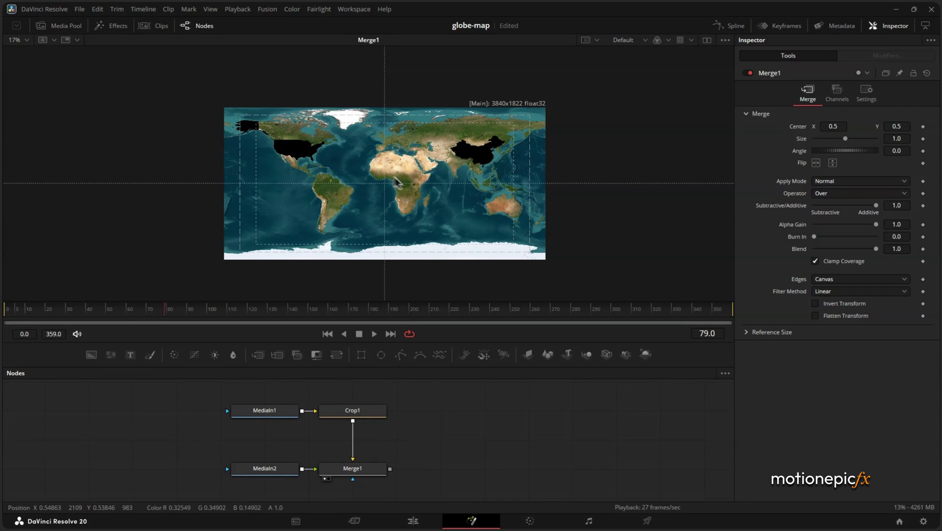
scroll(429, 151, up, 2)
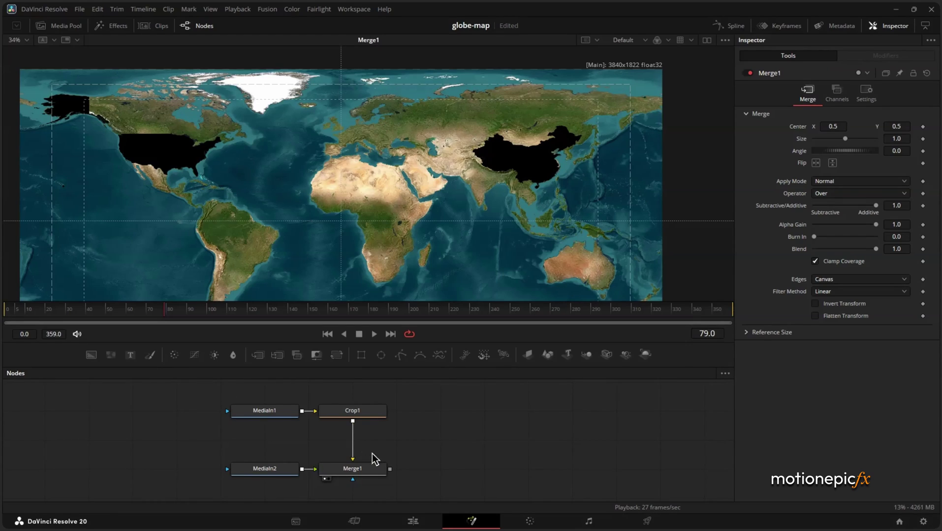
Step: Disconnect MediaIn2 from Merge1, insert a Background node masked by MediaIn2, and connect its output to Merge1's foreground
drag(372, 454, 402, 438)
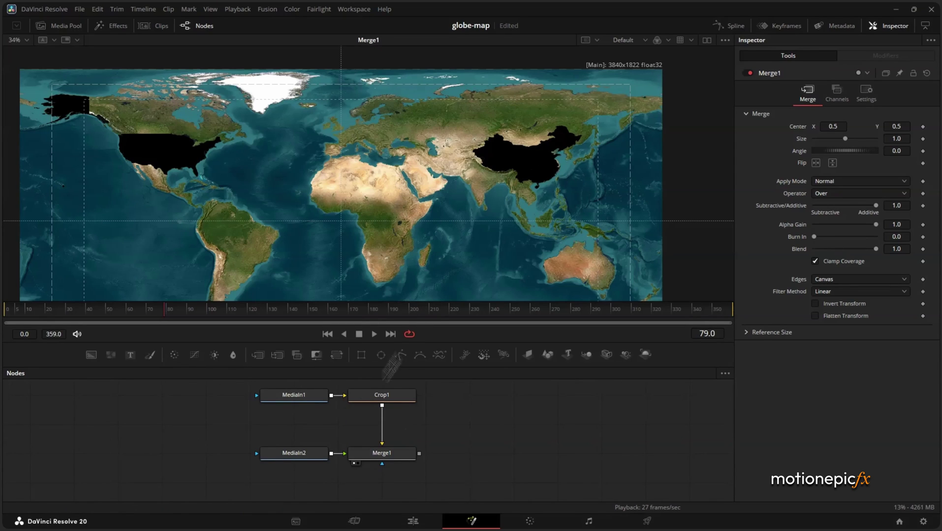
drag(304, 456, 173, 456)
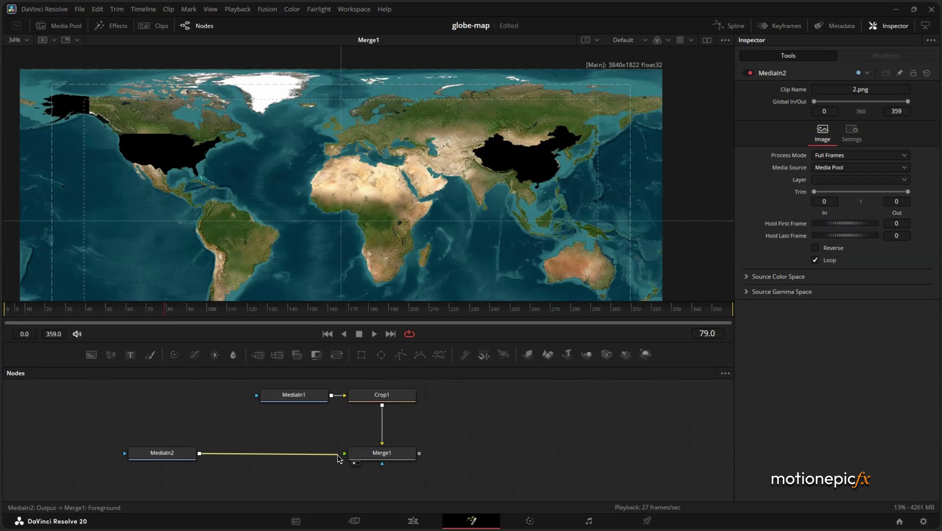
drag(339, 463, 233, 463)
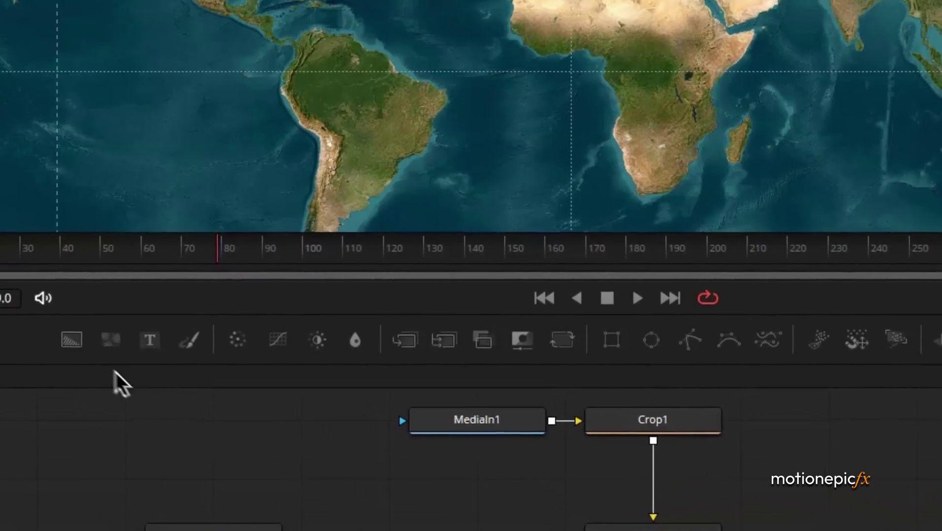
drag(116, 372, 344, 471)
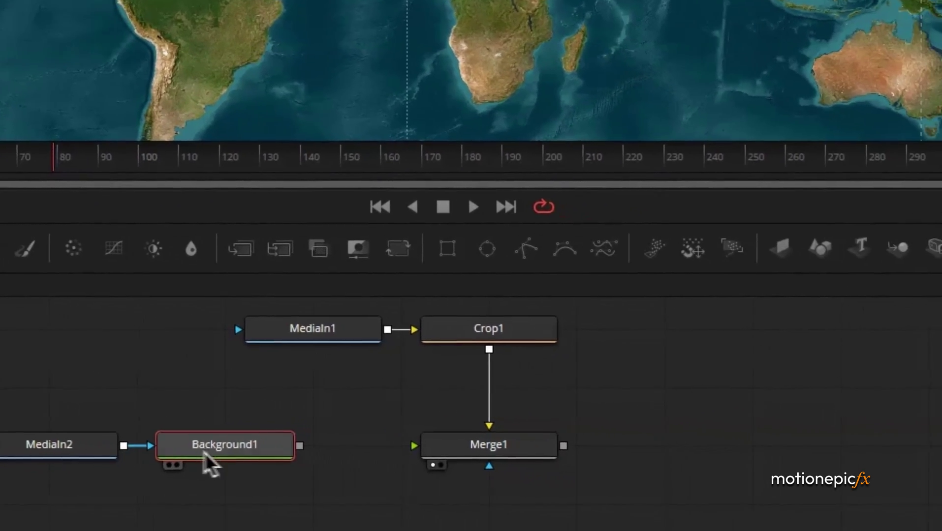
drag(435, 463, 624, 469)
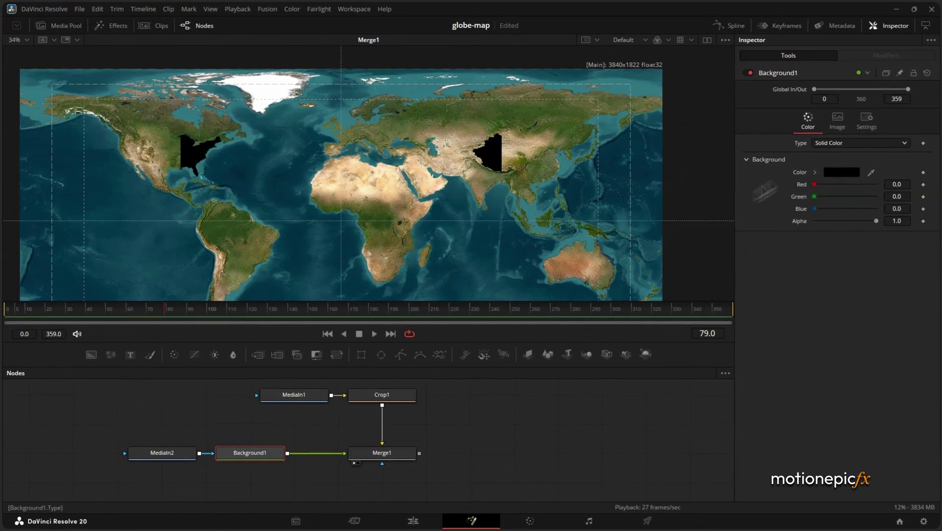
Step: Set Background1's width to 3840 and height to 2160, and raise its Green value to 1.0
click(859, 109)
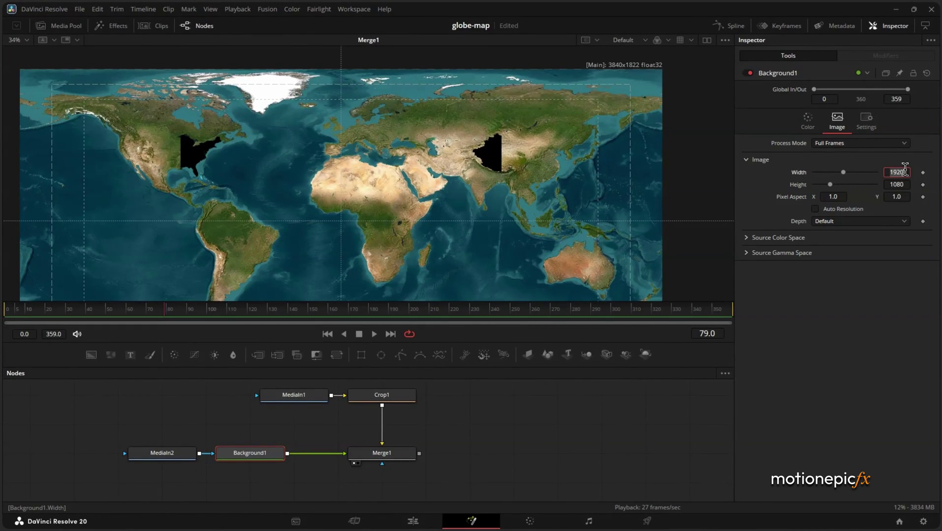
text(3840)
key(Tab)
text(2160)
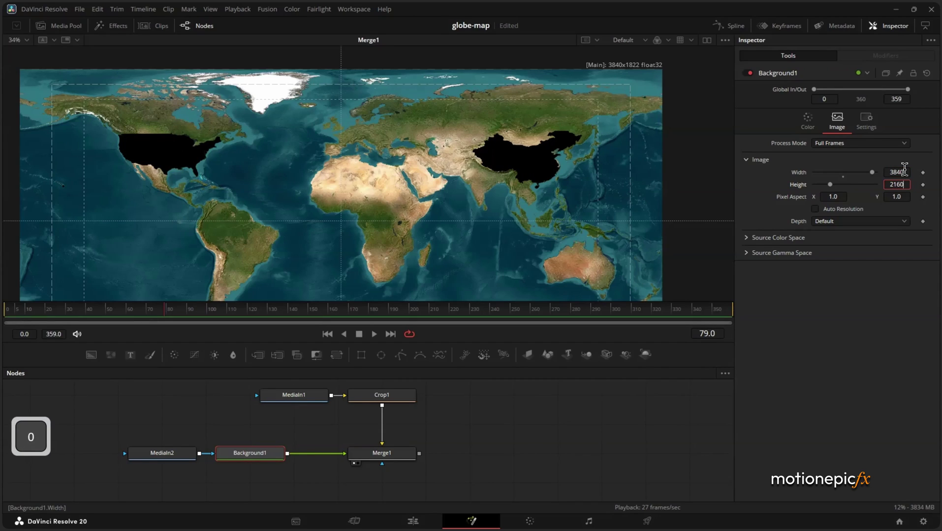
key(Tab)
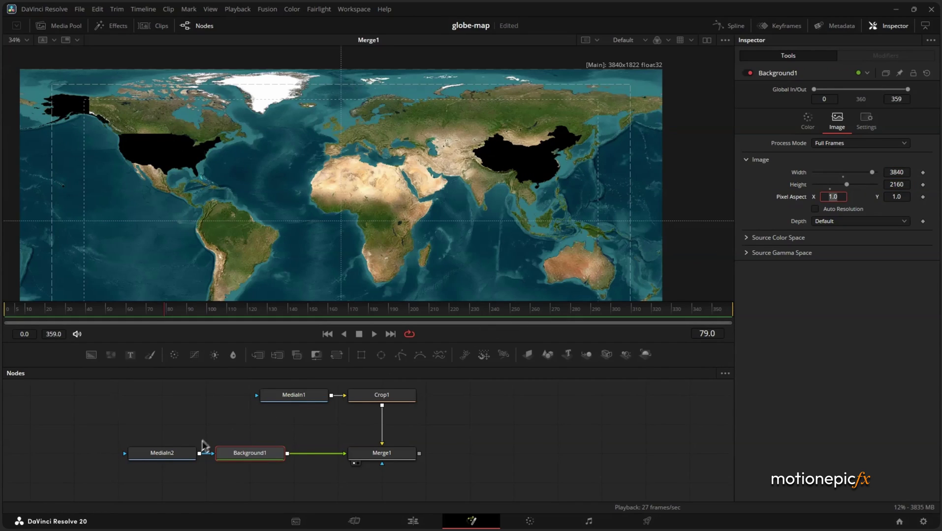
click(807, 120)
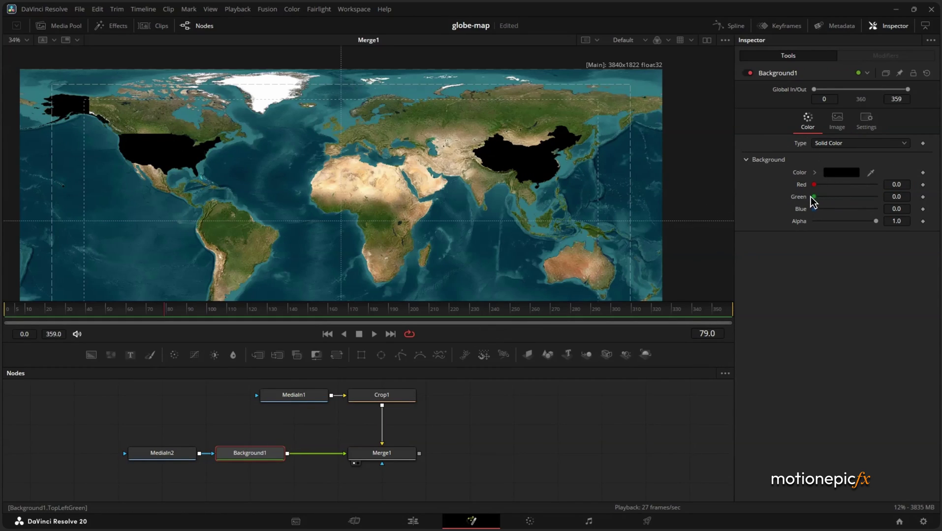
drag(812, 197, 868, 197)
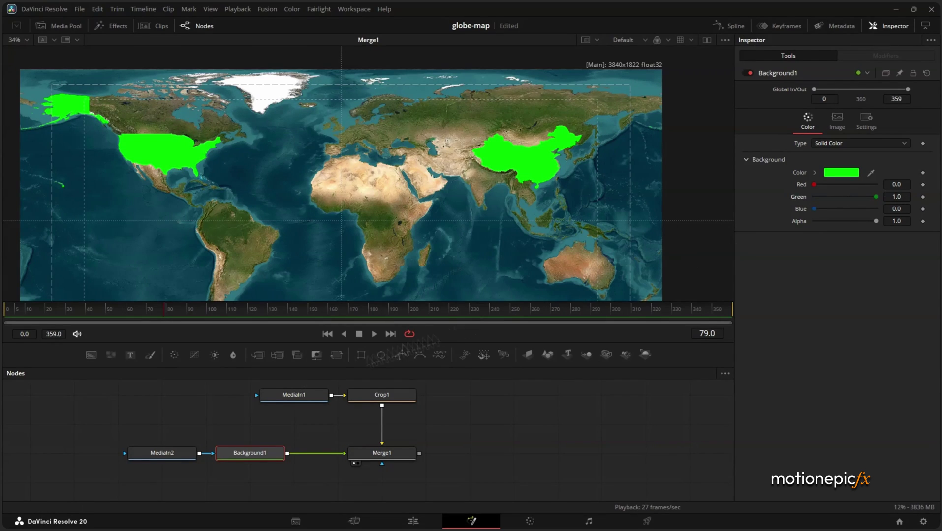
Step: Duplicate the MediaIn2 and Background1 nodes below the originals and merge the copied background over the Merge1 output
drag(117, 438, 241, 476)
key(ctrl+c)
scroll(309, 466, down, 2)
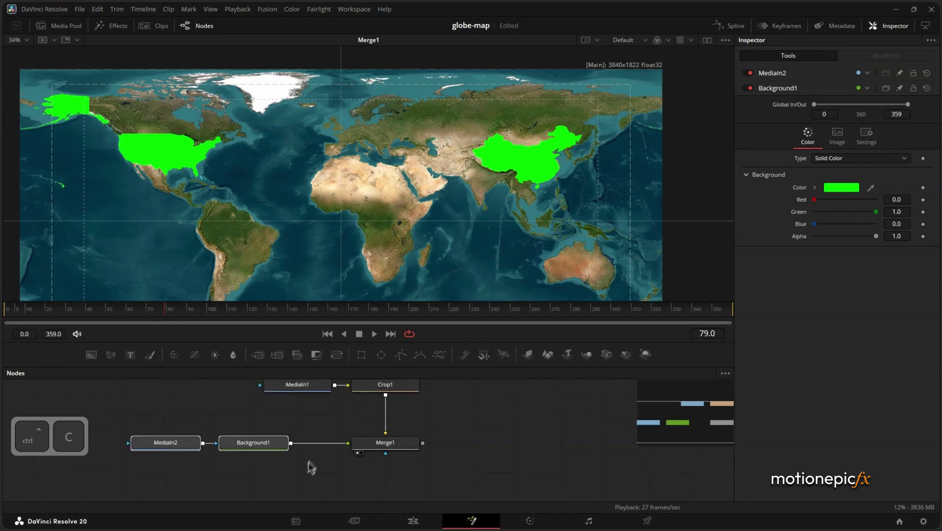
key(ctrl+v)
drag(306, 454, 438, 417)
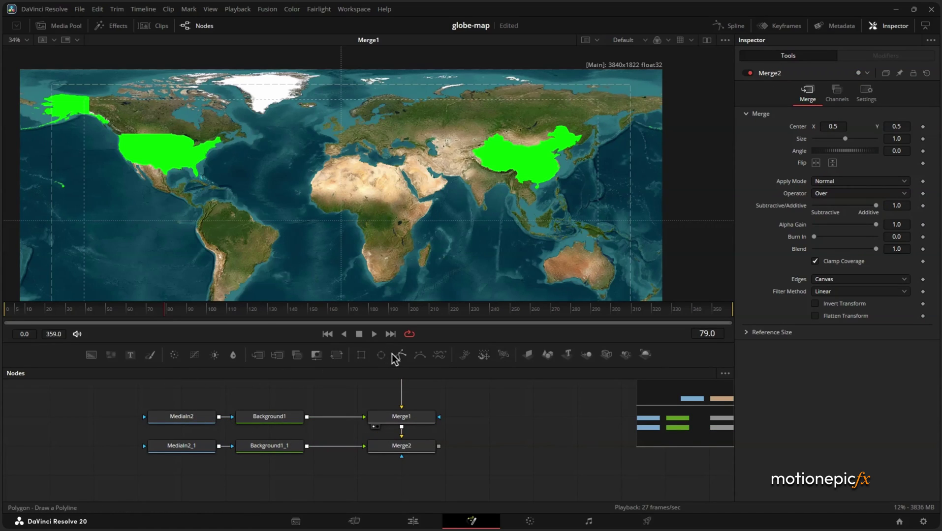
Step: Add a Polygon mask to MediaIn2 and draw a closed outline around North America so it encloses the United States and Alaska
drag(400, 355, 144, 417)
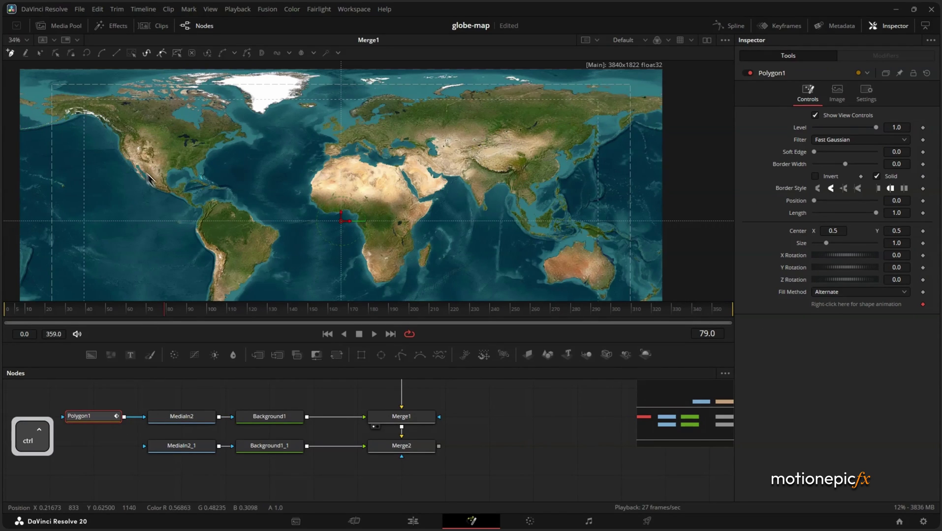
scroll(153, 177, up, 5)
click(75, 278)
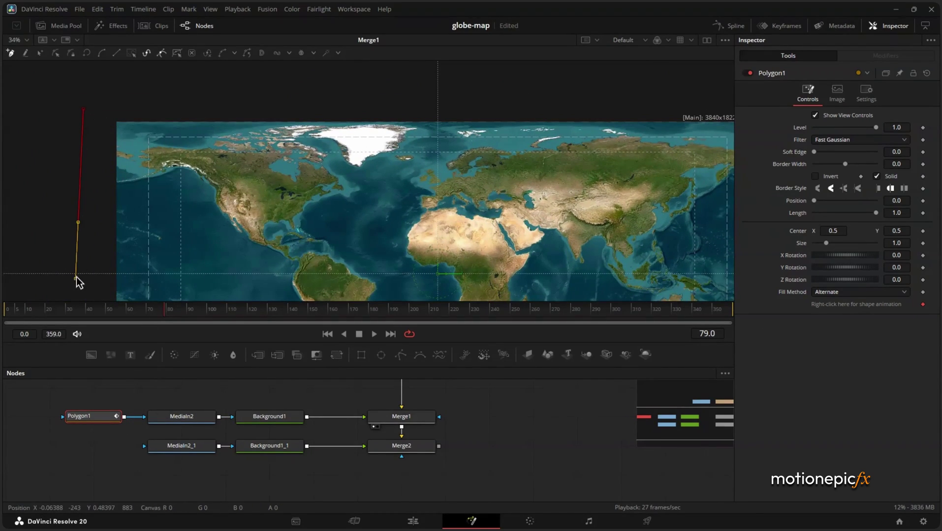
click(229, 280)
click(305, 280)
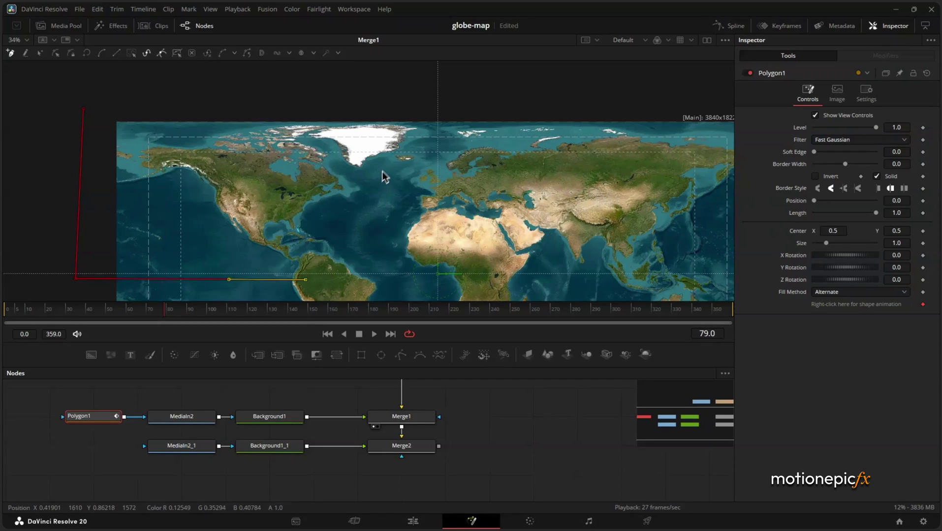
click(392, 157)
click(362, 99)
click(83, 109)
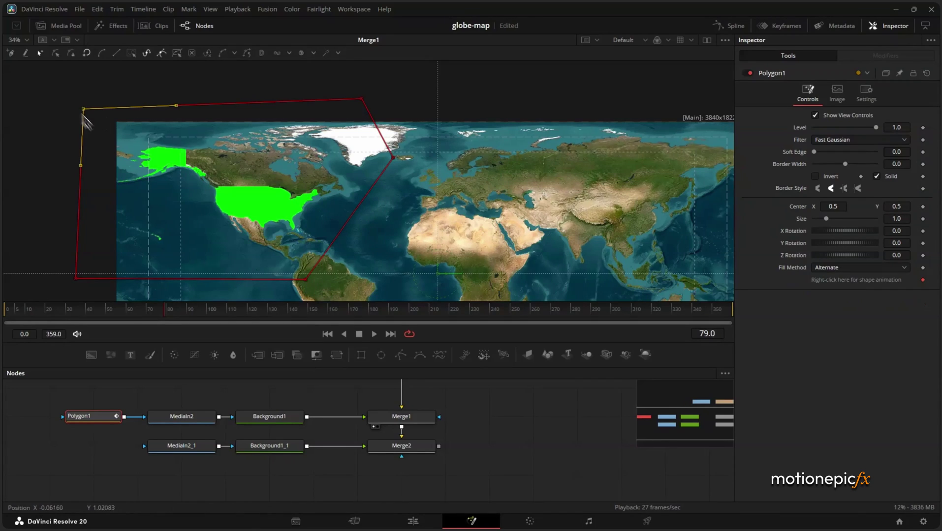
Step: Duplicate Polygon1 below the original and connect the copy as the mask of MediaIn2_1
key(ctrl+c)
click(98, 451)
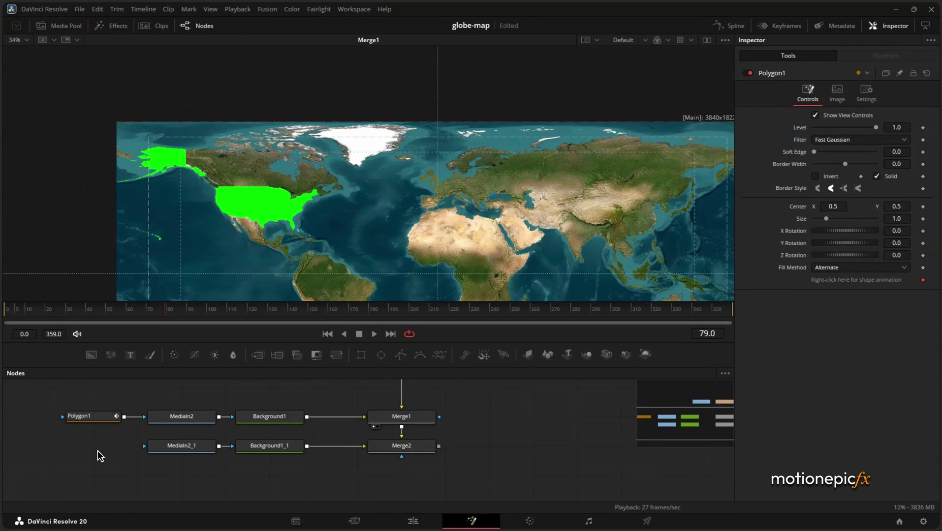
key(ctrl+v)
drag(125, 446, 169, 451)
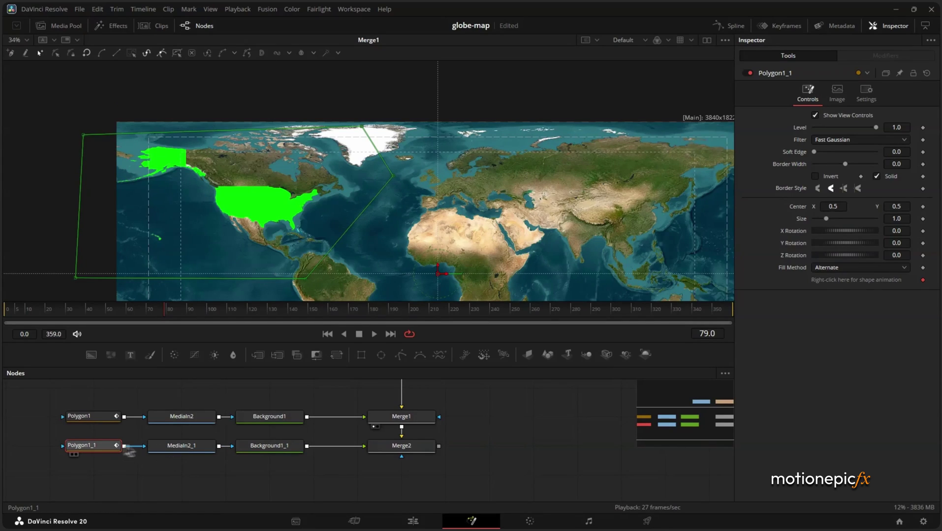
Step: Set Background1_1's color to red with Red 1.0 and Green 0.0, and view the Merge2 output
click(279, 445)
drag(818, 185, 696, 204)
key(1)
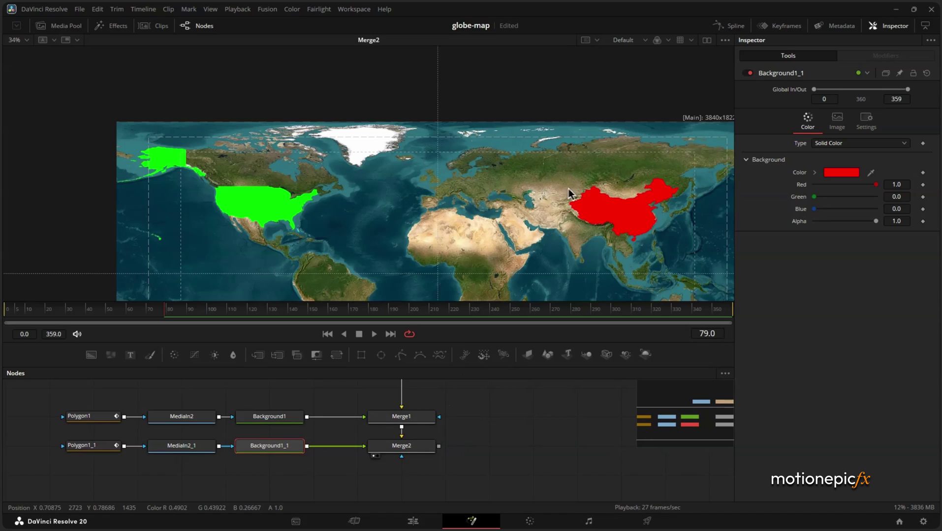
Step: Try Merge1's apply modes from Screen through Multiply, Lighter Color, Soft Light and Hard Light, and end on Exclusion
click(401, 421)
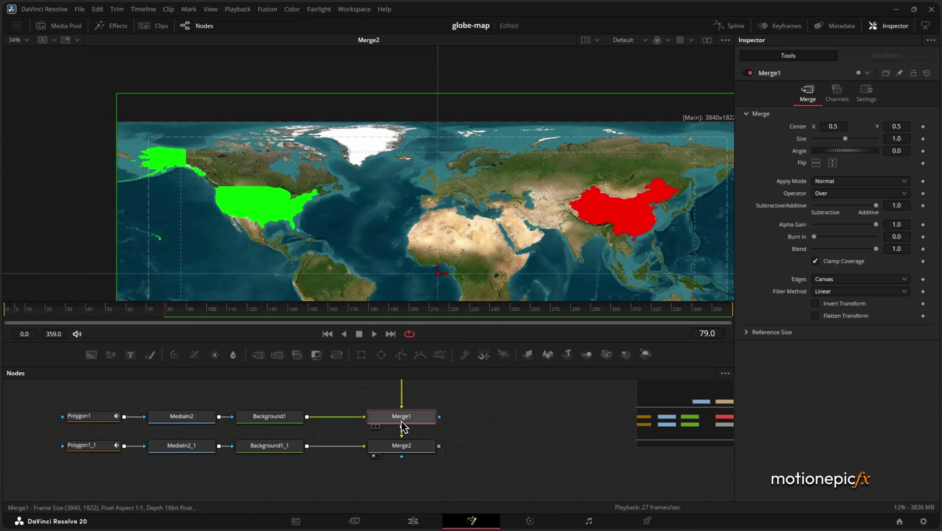
click(833, 182)
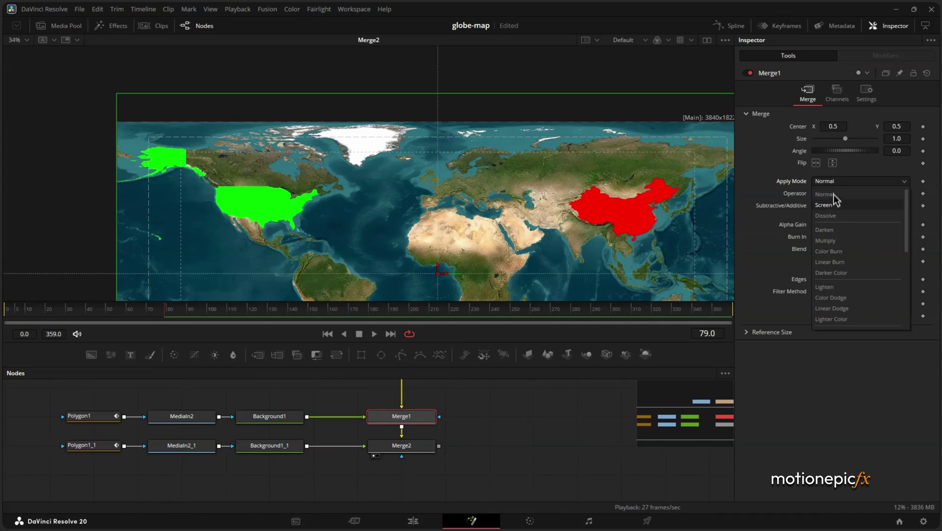
click(833, 204)
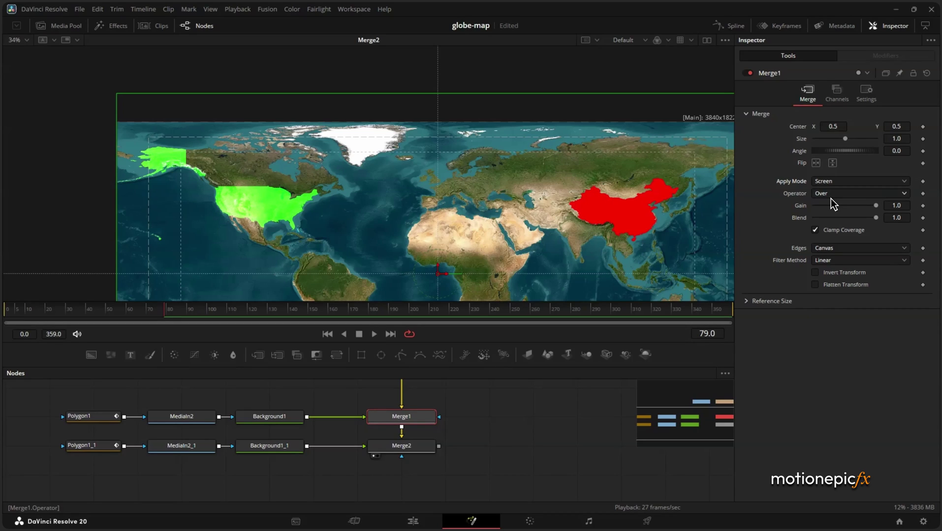
key(Down)
key(Down)
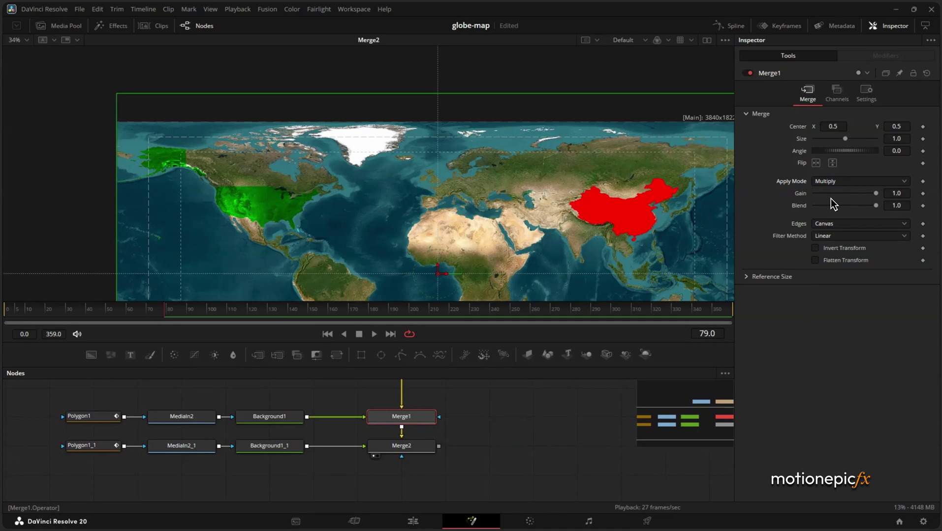
key(Down)
key(Down)
key(Down)
key(Down)
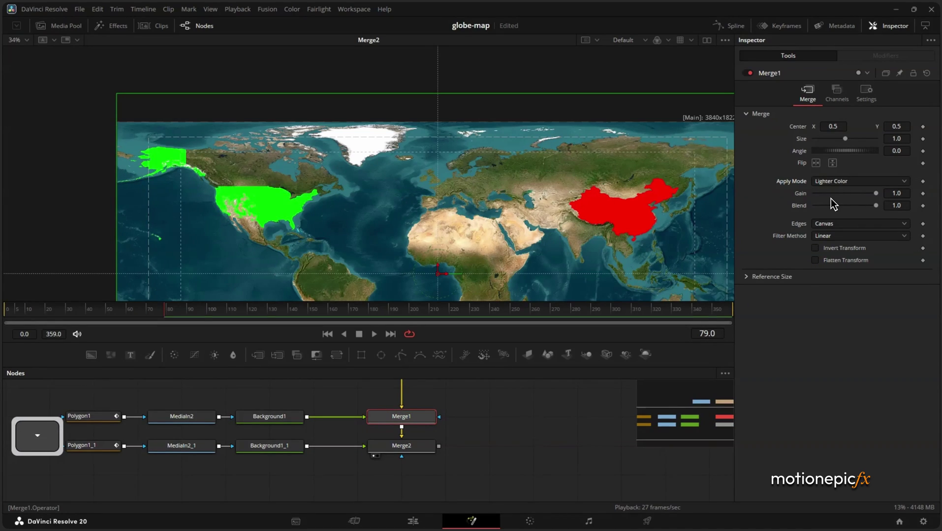
key(Down)
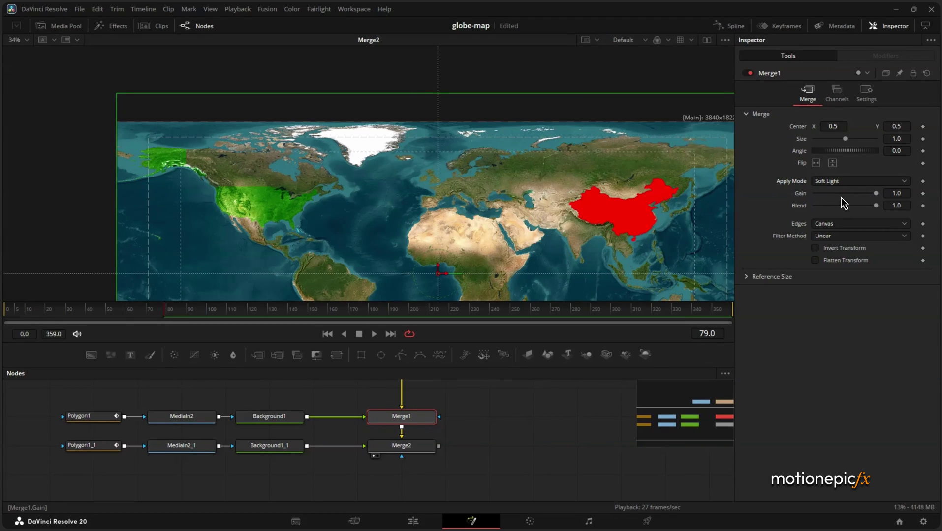
key(Down)
key(Up)
key(Down)
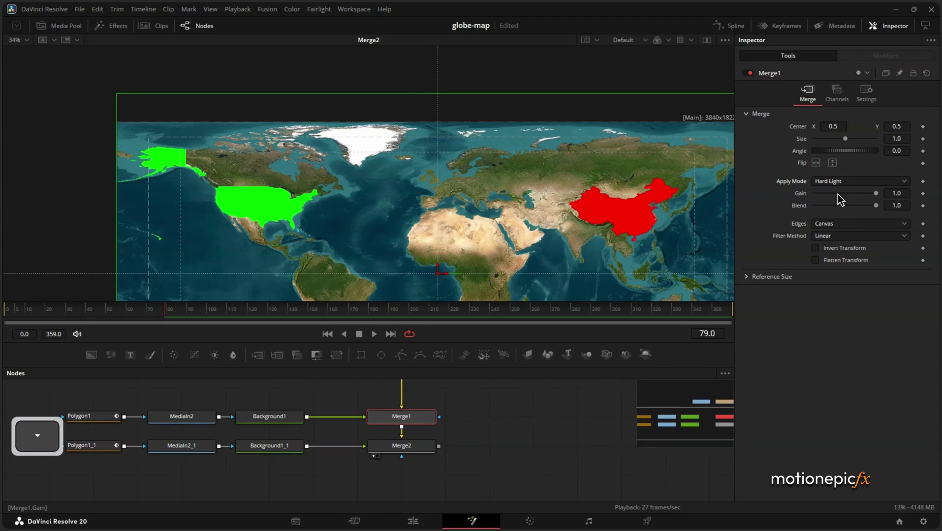
key(Down)
key(Down)
key(Down)
key(Down)
key(Down)
key(Down)
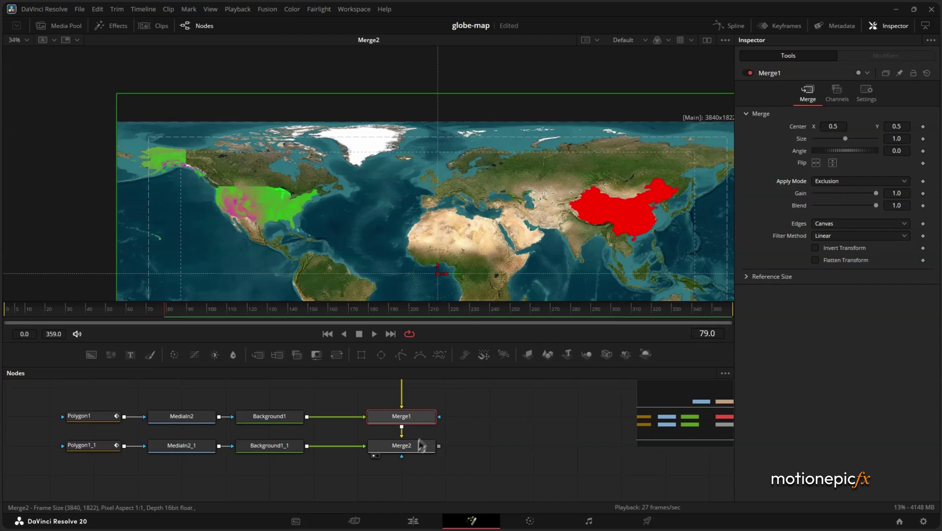
Step: Try Exclusion as Merge2's apply mode and switch it to Saturation
click(419, 446)
click(819, 182)
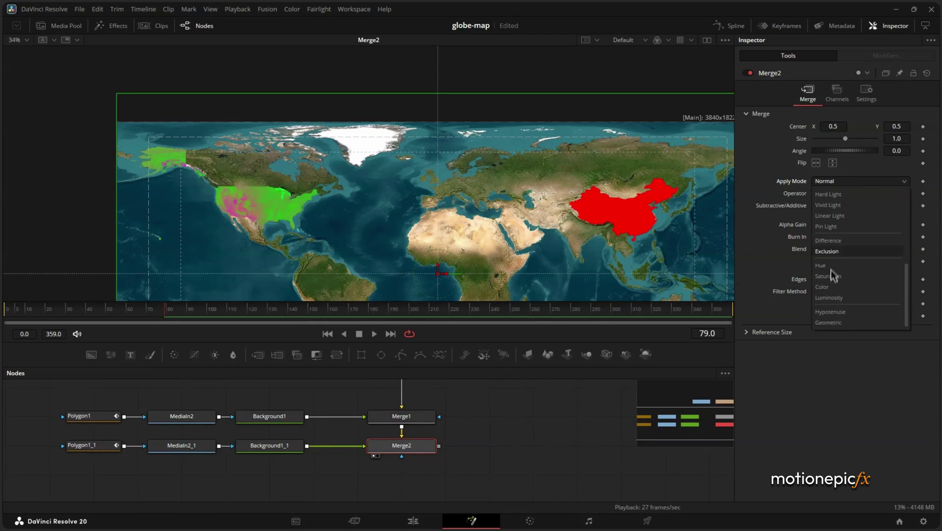
click(831, 252)
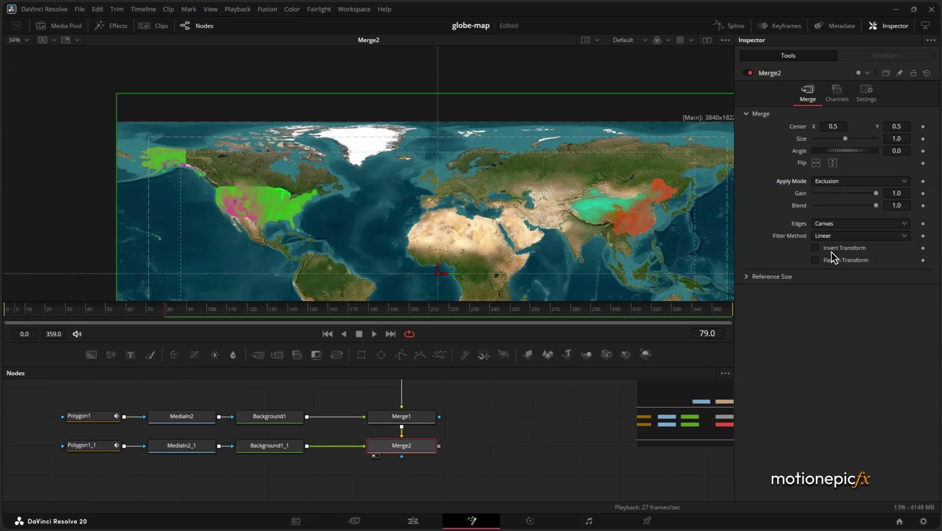
key(Down)
key(Down)
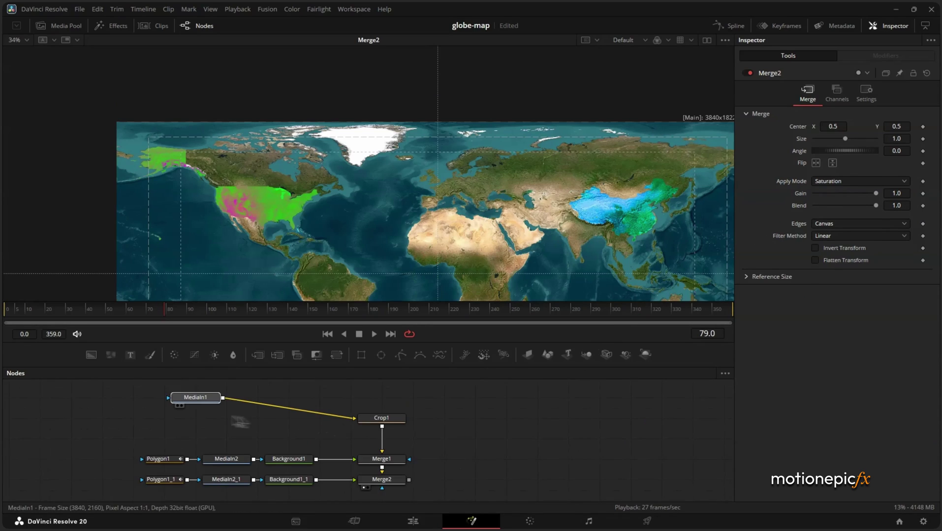
Step: Line up MediaIn1 and Crop1, insert a Color Corrector node between Crop1 and Merge1, and set its saturation to 0.0
drag(193, 400, 298, 435)
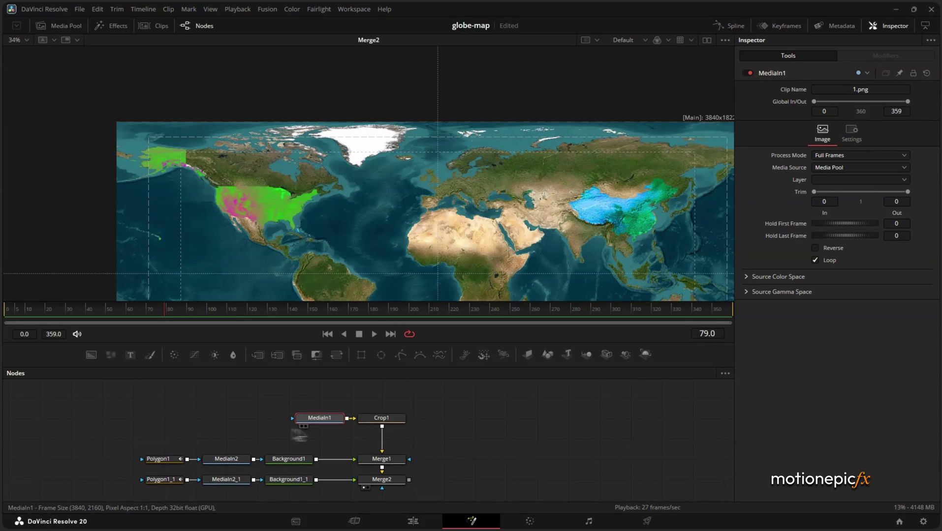
drag(289, 399, 291, 423)
click(297, 420)
key(shift+space)
text(crop)
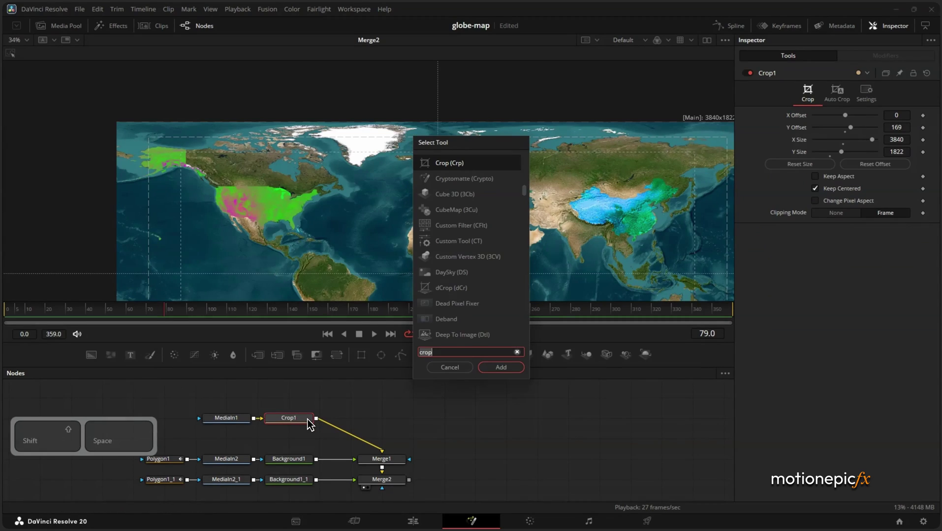
text(cc)
click(509, 368)
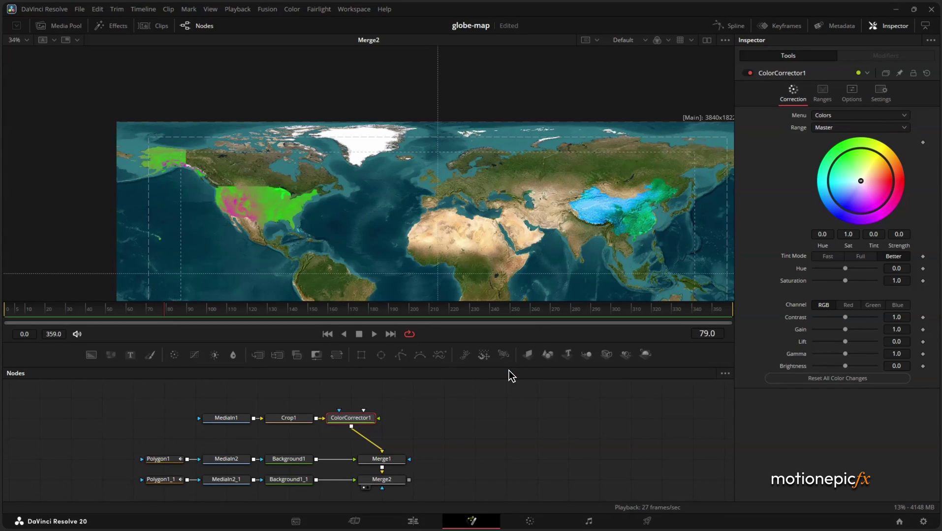
drag(351, 417, 382, 417)
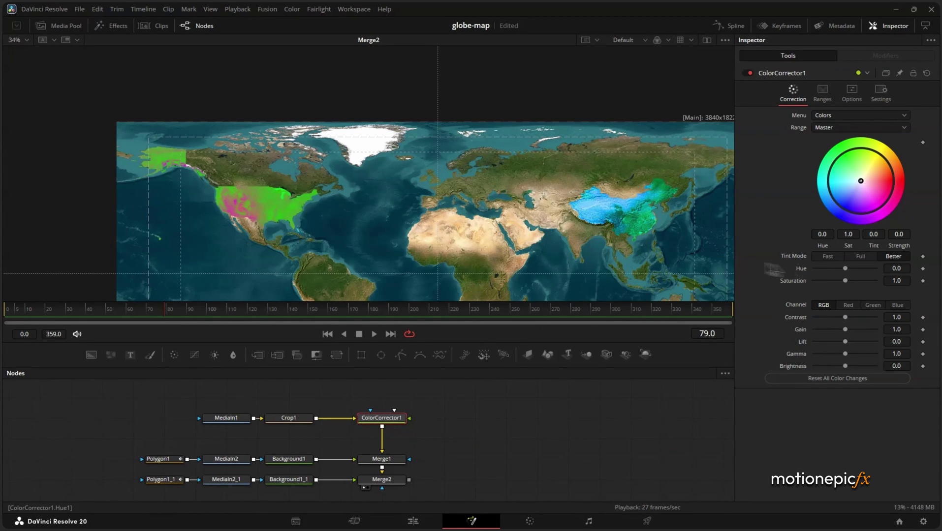
drag(844, 281, 814, 281)
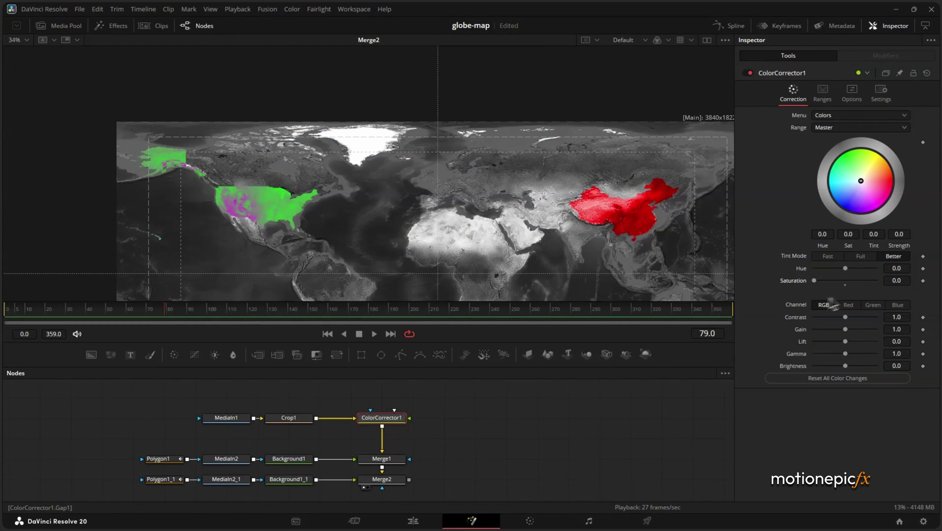
Step: Set ColorCorrector1's contrast to 1.44, lift to -0.06, gamma to 0.97 and brightness to -0.02
mouse_move(845, 318)
mouse_down()
mouse_move(858, 319)
mouse_move(845, 331)
mouse_up()
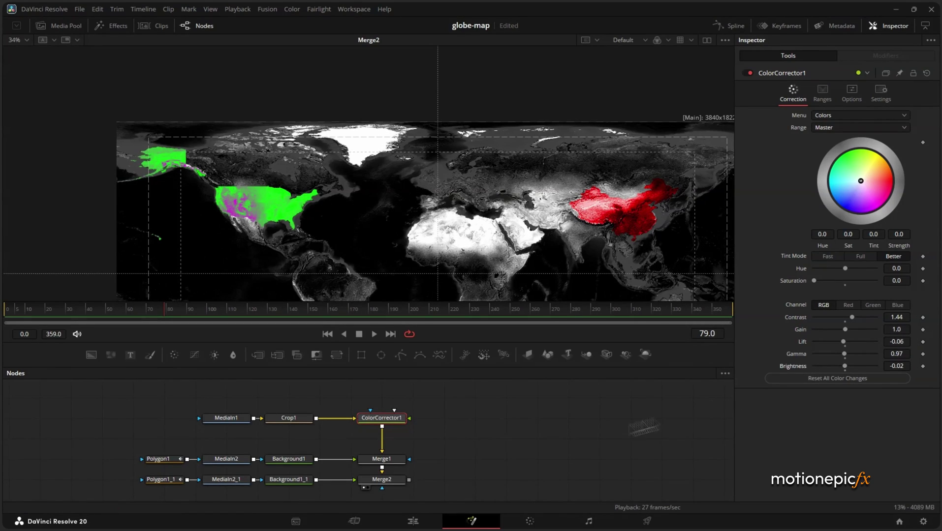
Step: Add a Shape 3D node after Merge2, space it out from Merge2, and view its output
scroll(471, 479, down, 2)
scroll(471, 479, down, 2)
scroll(441, 470, up, 2)
scroll(405, 473, right, 2)
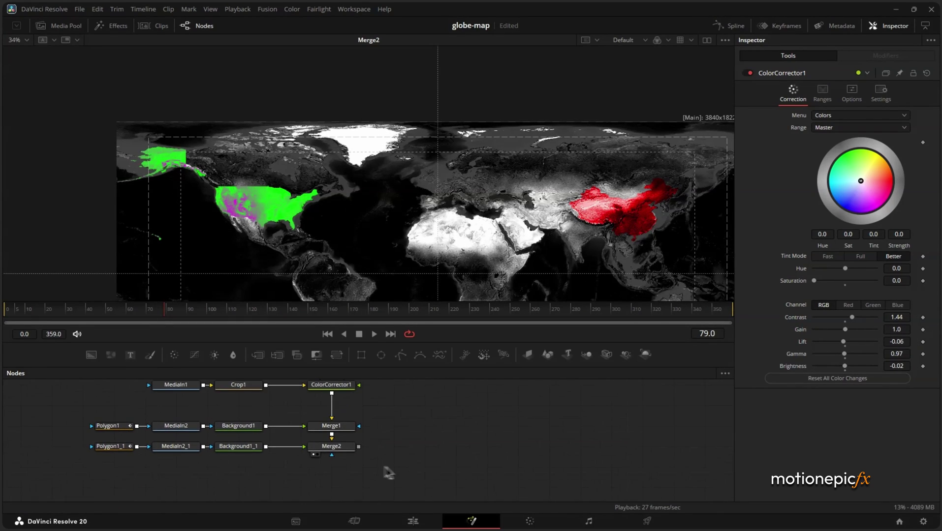
click(348, 450)
key(shift+space)
text(cc)
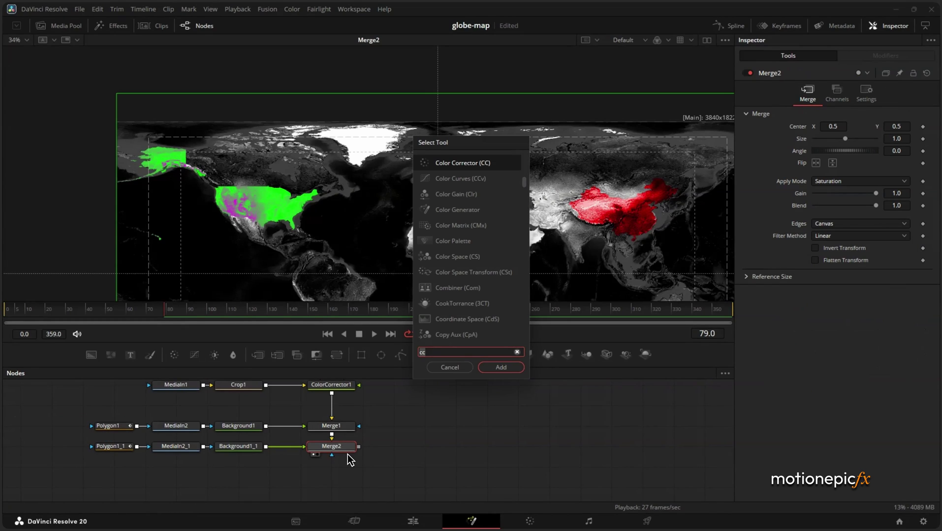
key(BackSpace)
key(BackSpace)
text(shape)
key(Return)
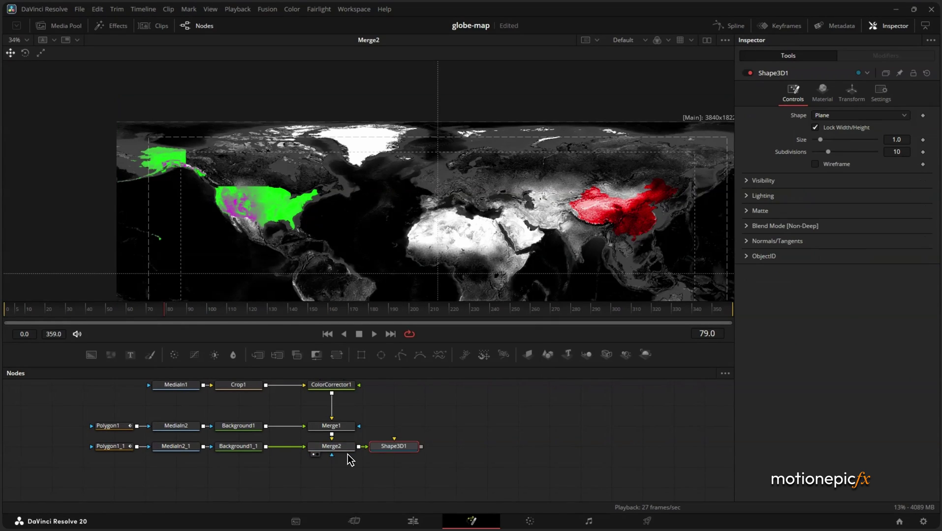
drag(379, 450, 497, 236)
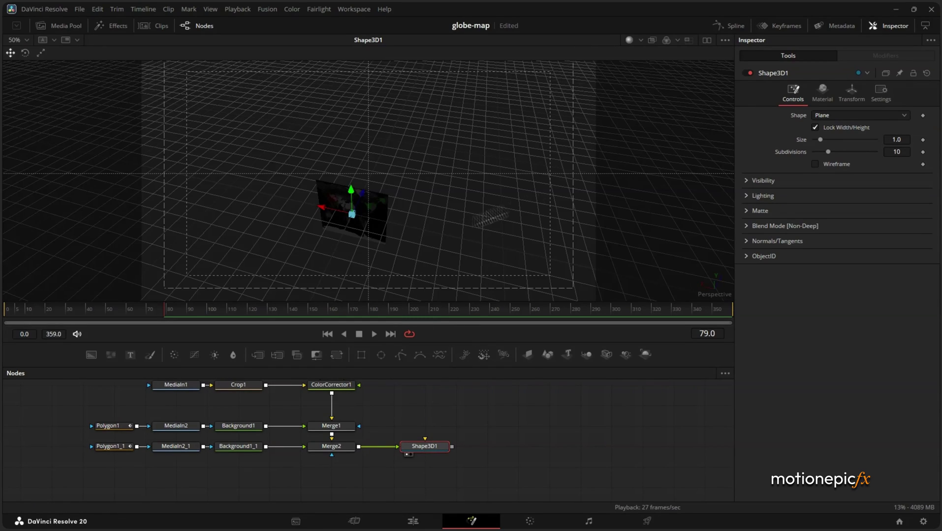
Step: Change Shape3D1's shape to Sphere and set its radius to 0.5
click(846, 116)
click(826, 150)
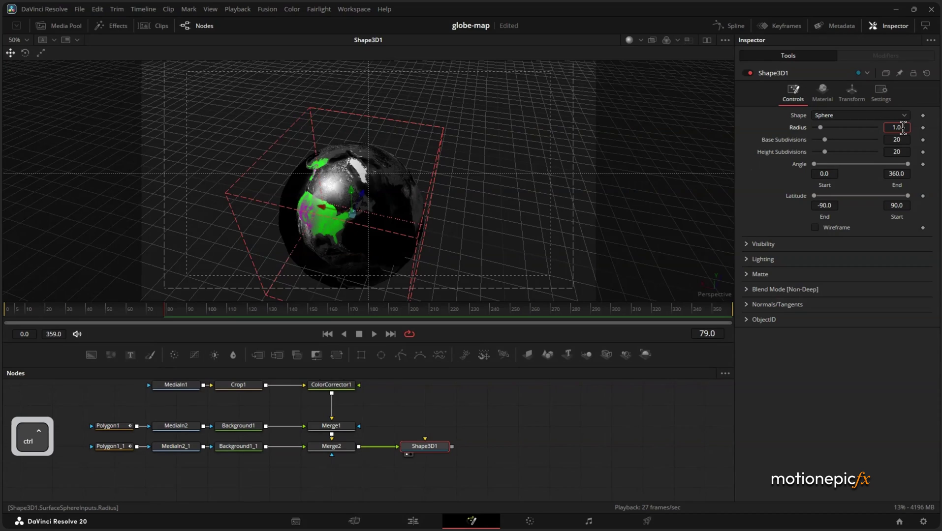
key(ctrl+a)
key(BackSpace)
text(.5)
key(Return)
Step: Add a Camera 3D node merged with Shape3D1, and arrange the camera above Merge3D1 in line with the shape
drag(374, 187, 339, 183)
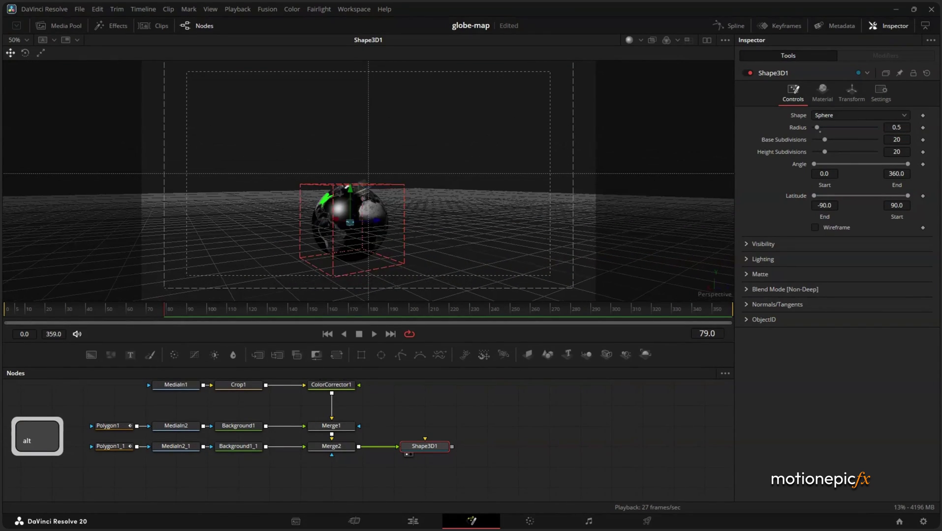
click(629, 40)
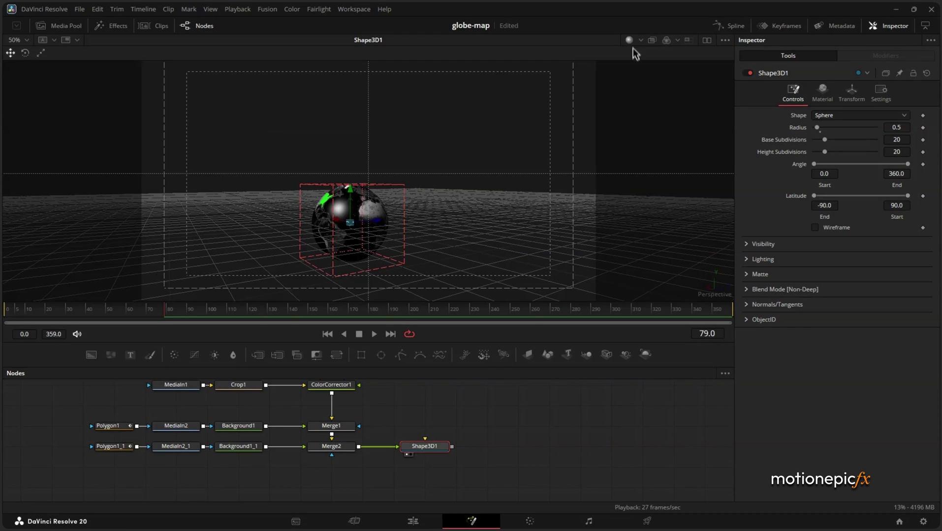
drag(485, 217, 487, 242)
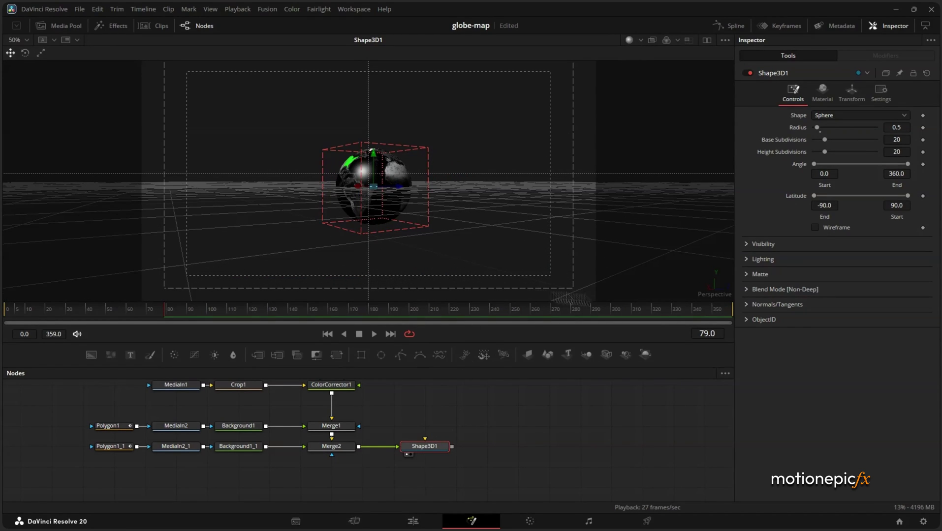
key(shift+space)
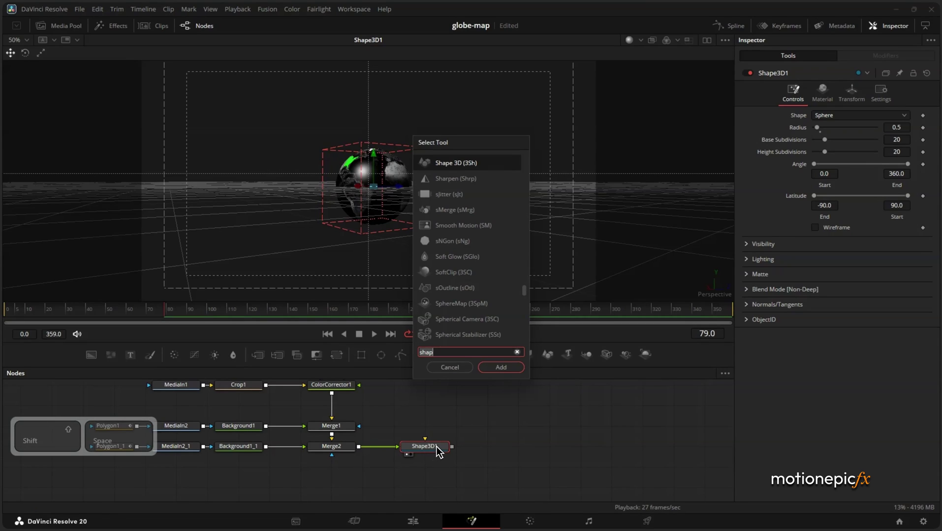
text(came)
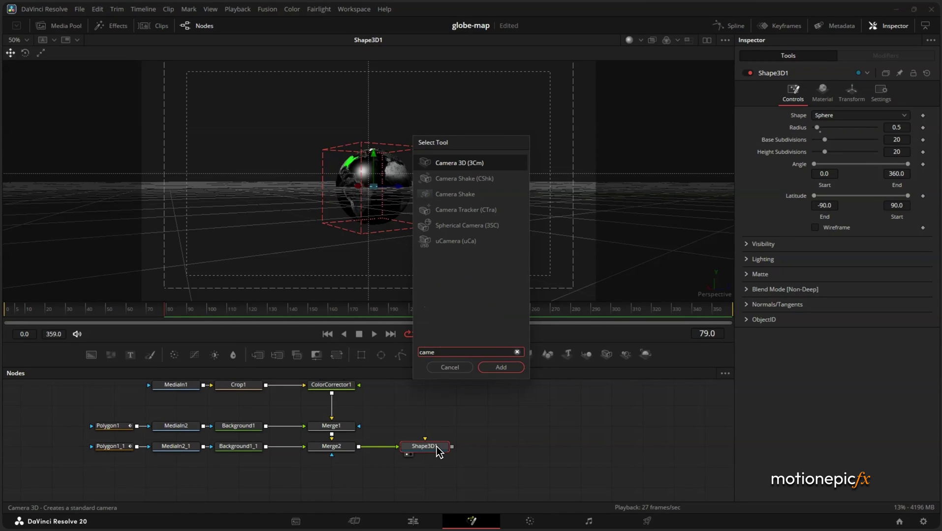
key(Return)
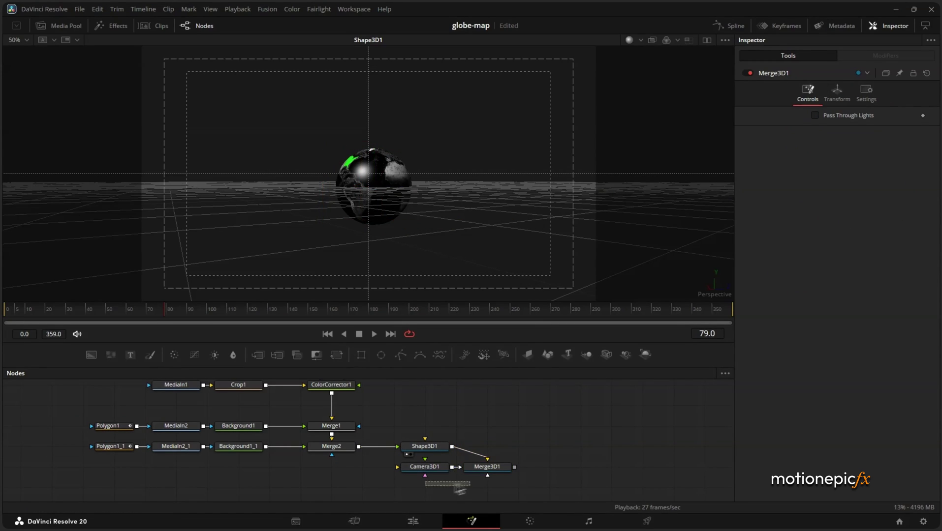
drag(441, 496, 524, 448)
drag(460, 452, 522, 391)
Step: Add a Renderer 3D node after Merge3D1, space it out, and view its output
click(523, 450)
key(shift+space)
text(rend)
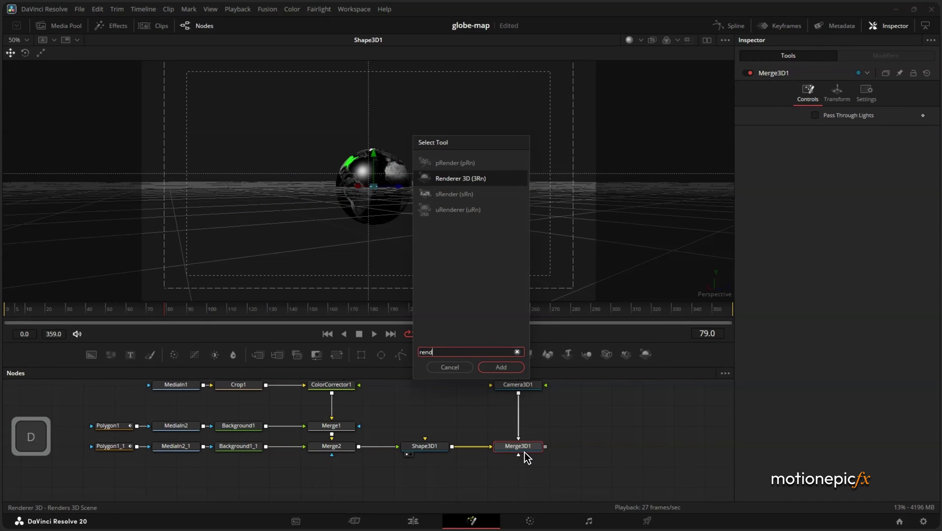
key(Return)
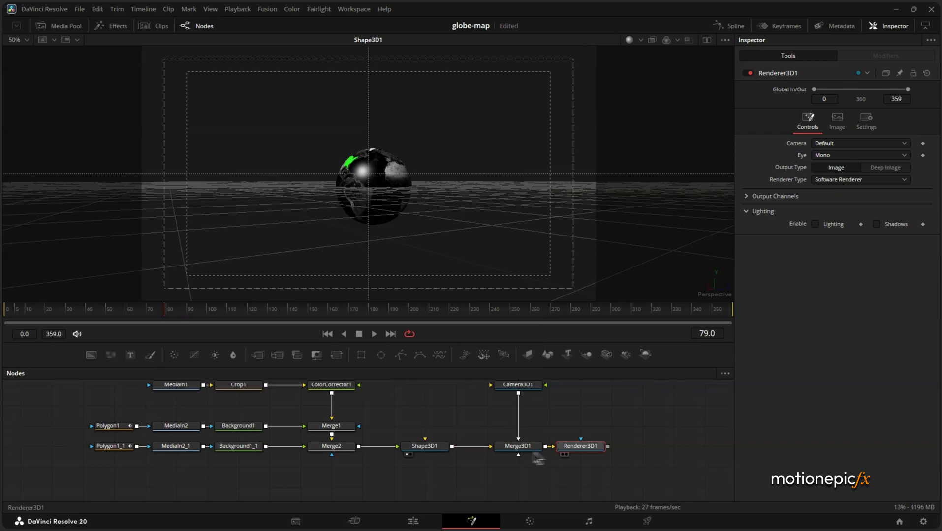
drag(583, 453, 619, 453)
key(1)
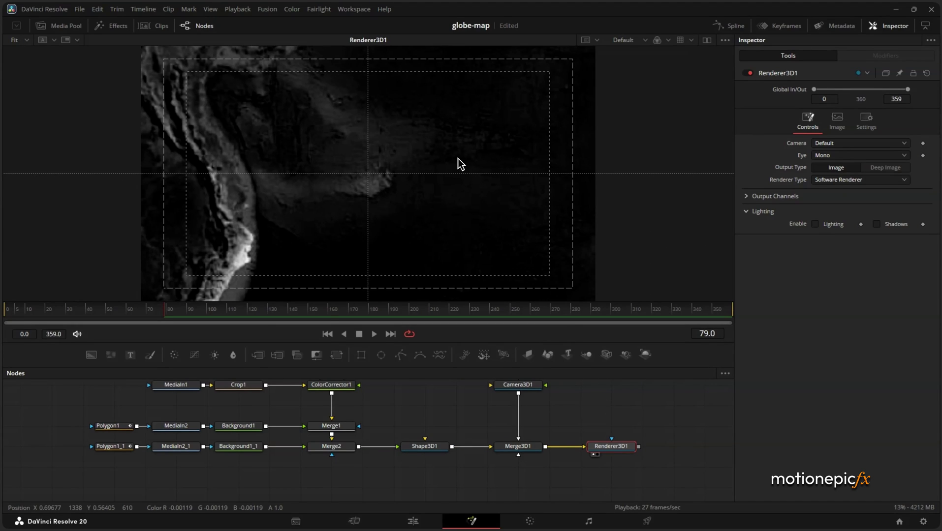
Step: Move Camera3D1 back to a Z translation of 4.18 to frame the whole globe
click(518, 385)
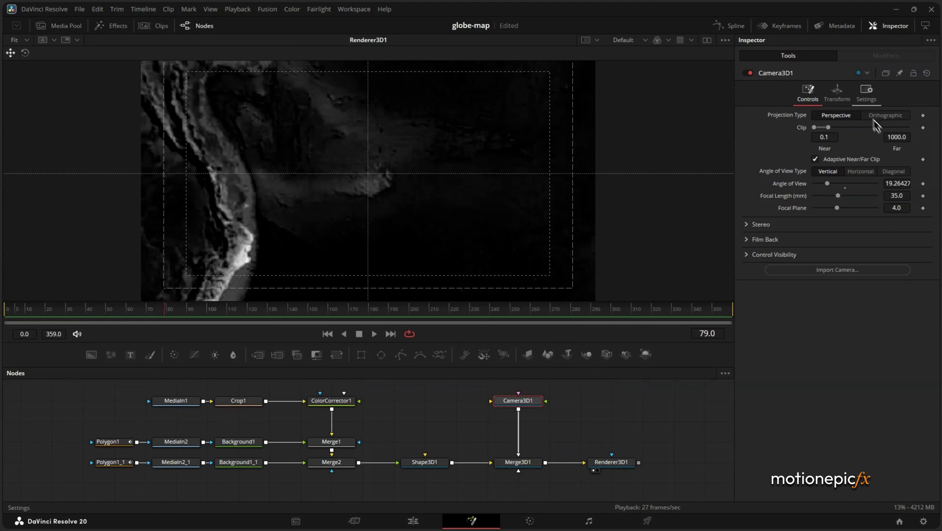
click(836, 94)
drag(890, 151, 911, 151)
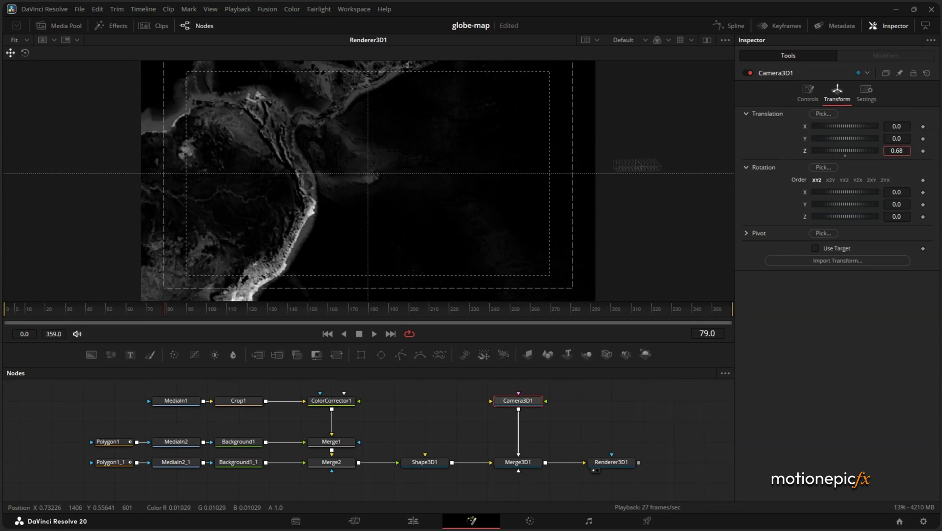
mouse_move(501, 173)
mouse_down()
mouse_move(417, 169)
mouse_move(862, 158)
mouse_up()
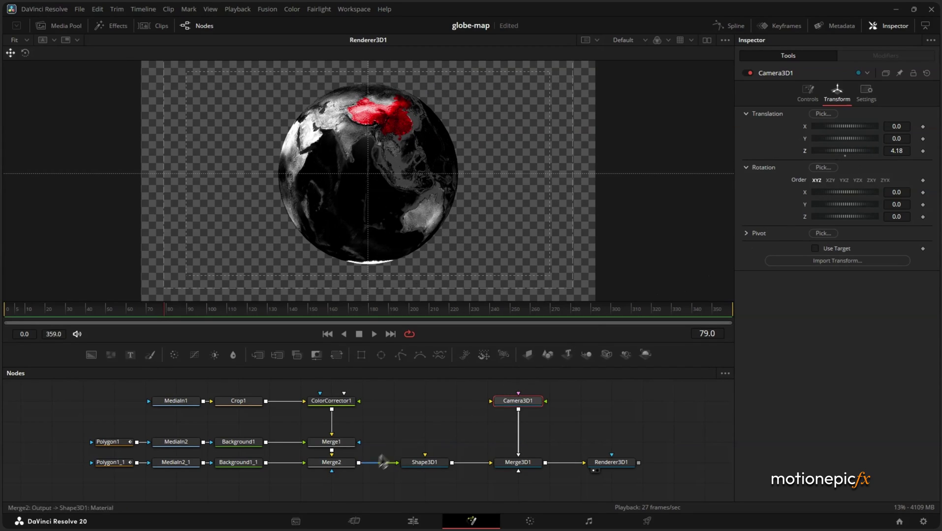
Step: Add a Text node, merge it over Merge2's output ahead of Shape3D1, and set its text to CHINA
mouse_move(150, 355)
mouse_down()
mouse_move(284, 483)
mouse_move(217, 396)
mouse_move(133, 358)
mouse_move(295, 469)
mouse_move(411, 458)
mouse_move(448, 436)
mouse_up()
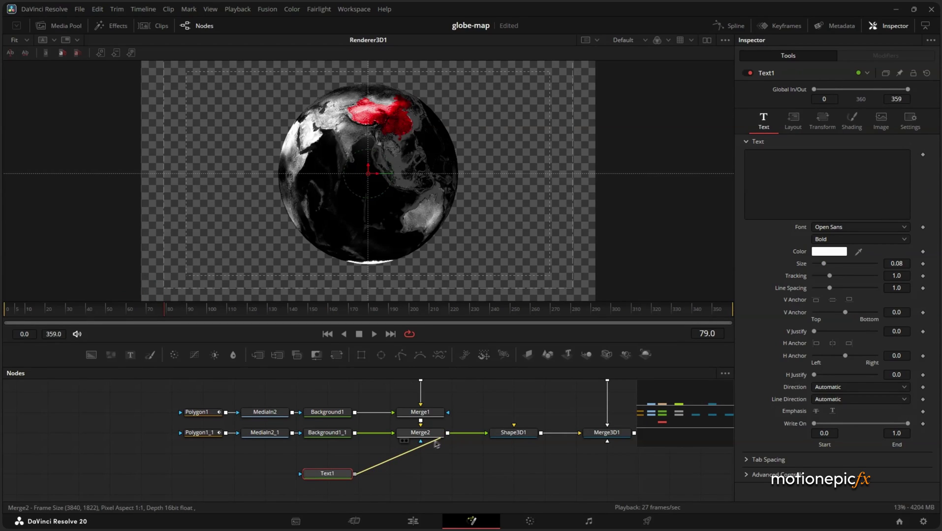
click(327, 473)
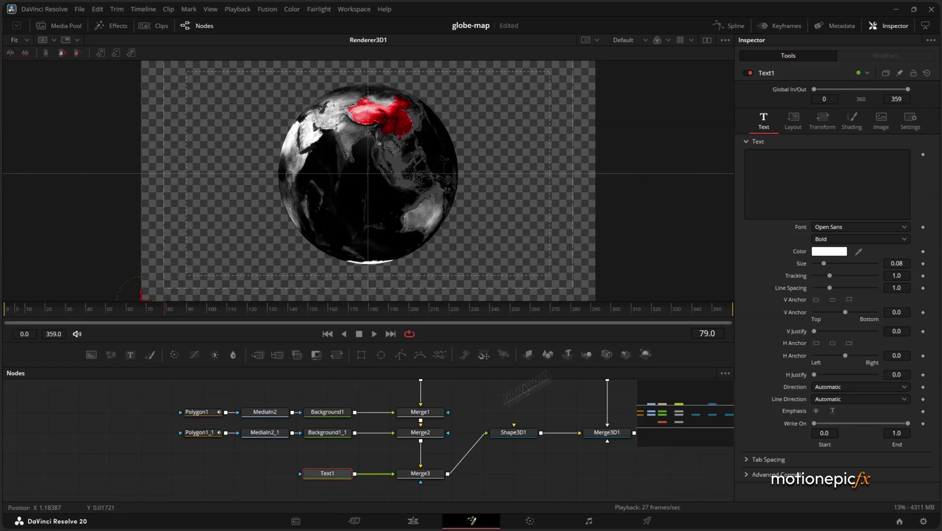
click(780, 179)
text(USA)
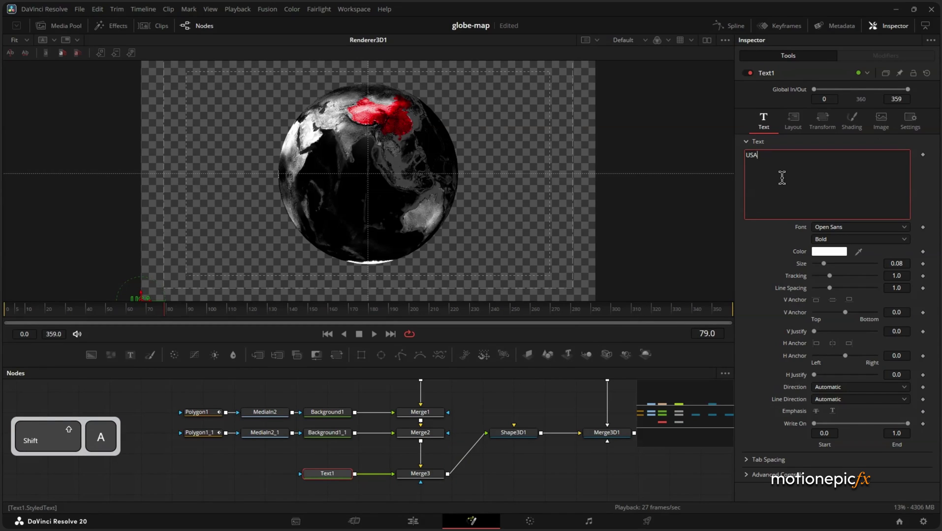
key(ctrl+a)
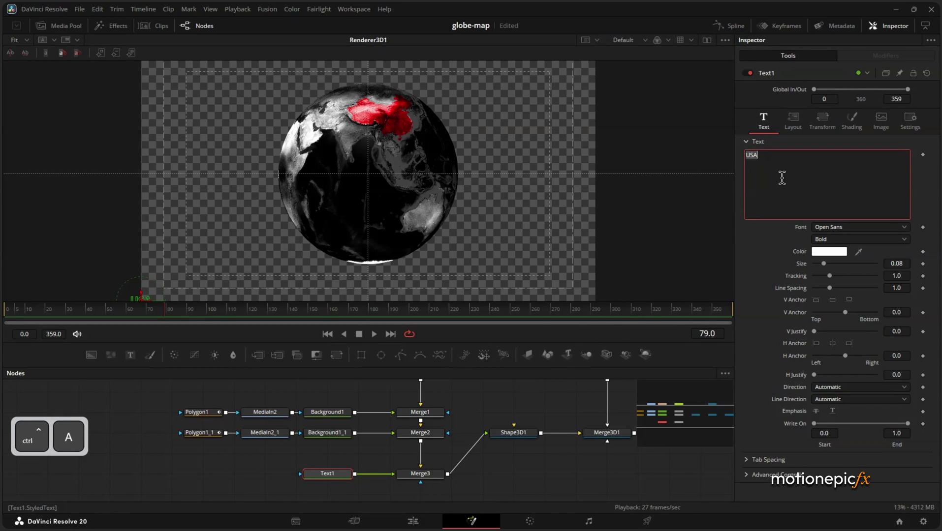
text(CHINA)
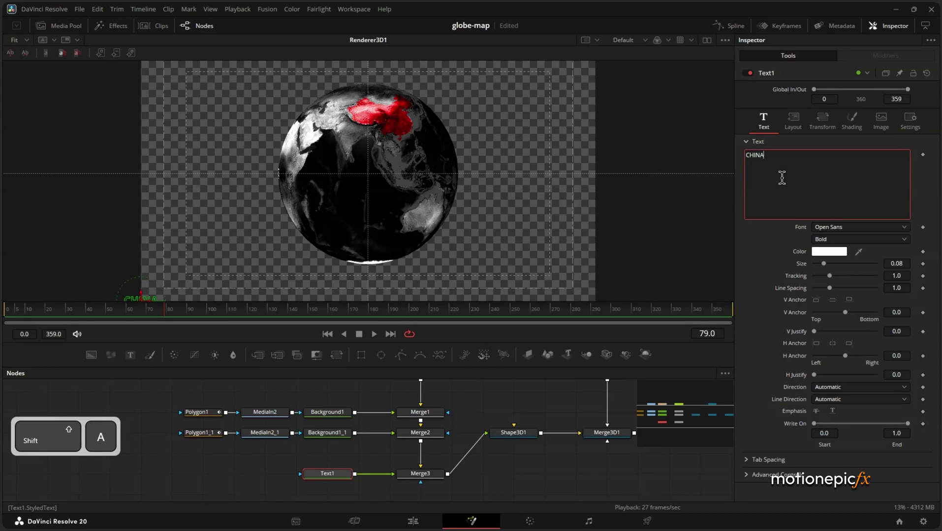
Step: View the Merge3 output, set the CHINA text's tracking to 1.291, and move the label over the red country
click(403, 481)
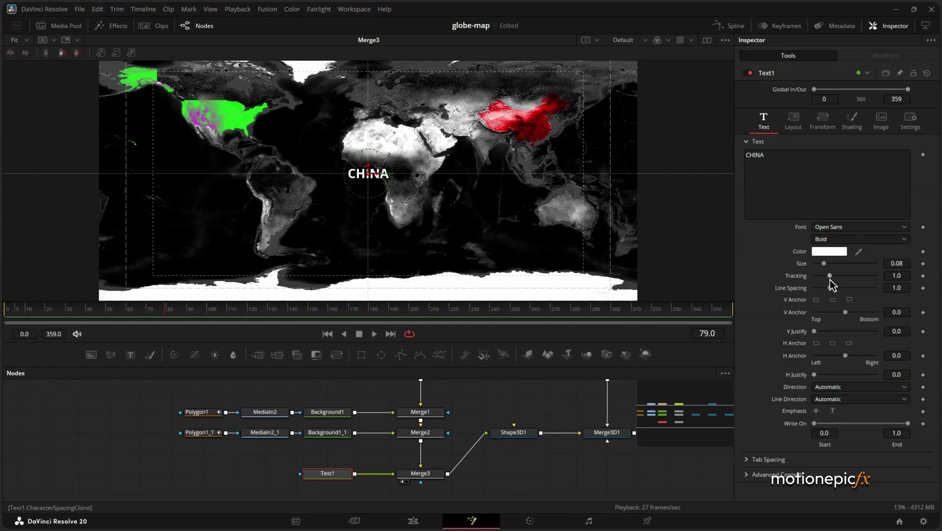
drag(830, 277, 833, 277)
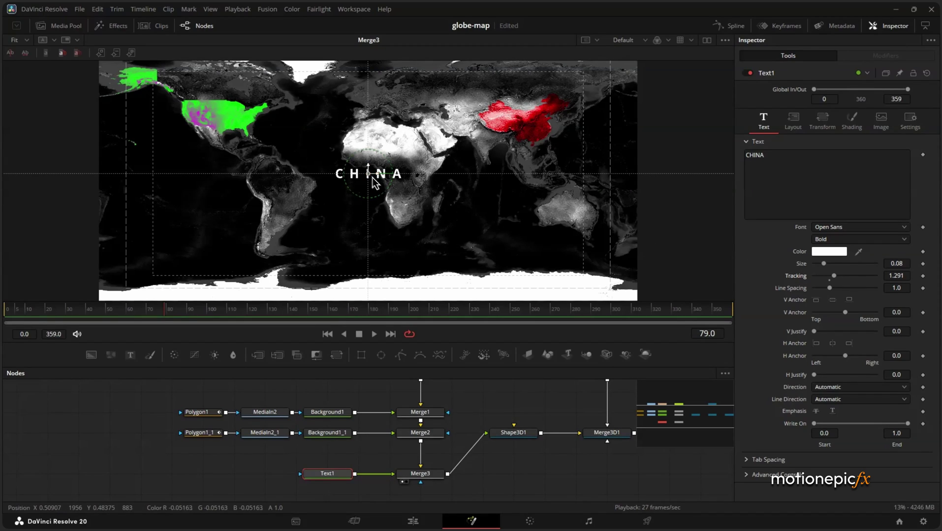
drag(368, 173, 509, 119)
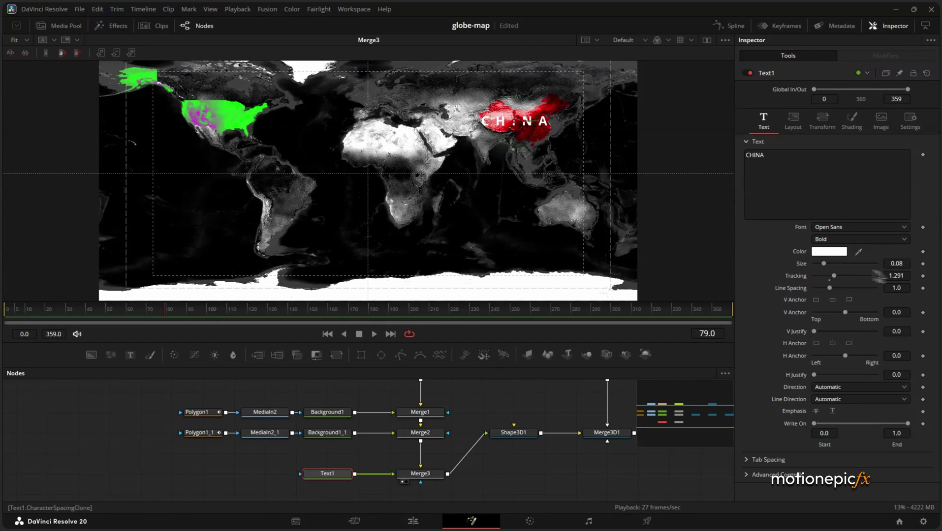
Step: Set the CHINA text's size to 0.03
key(BackSpace)
text(3)
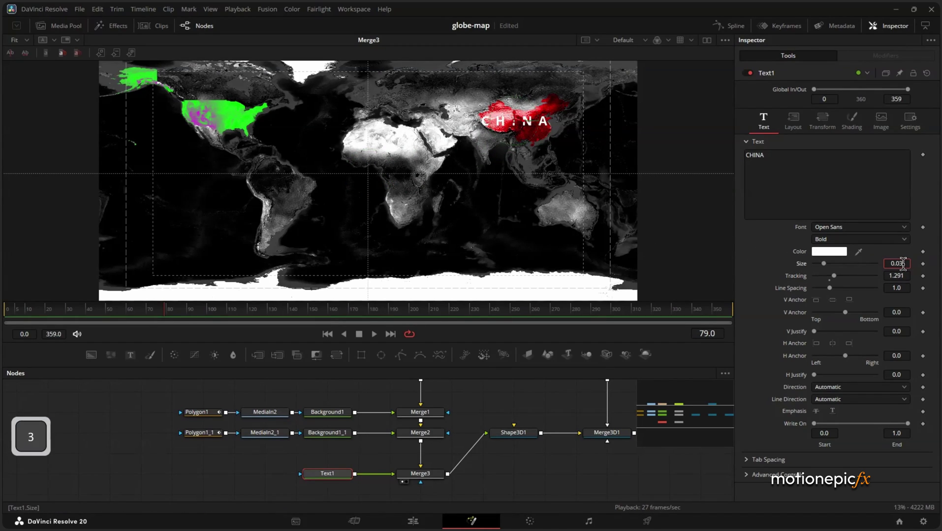
key(Return)
click(893, 276)
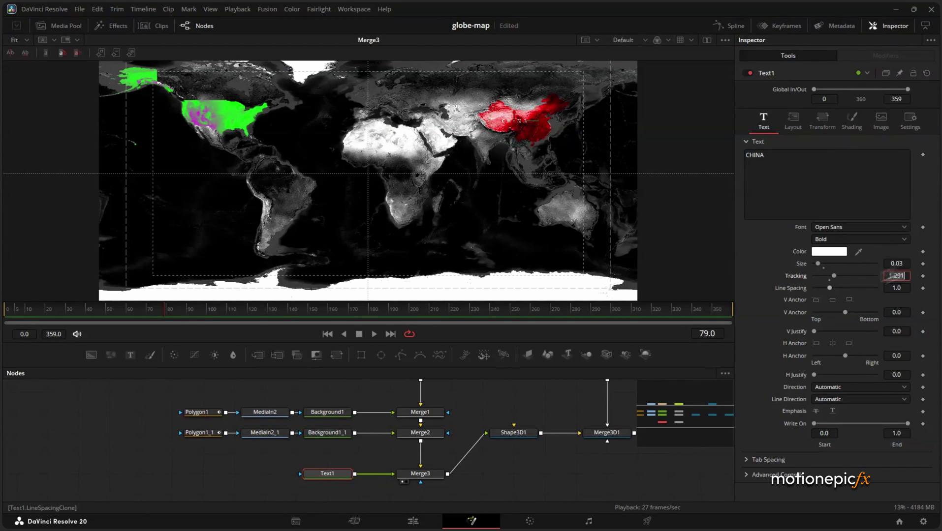
Step: View the Renderer3D1 output to check the label, and align Shape3D1, Merge3D1 and Renderer3D1 level with Merge3
click(523, 408)
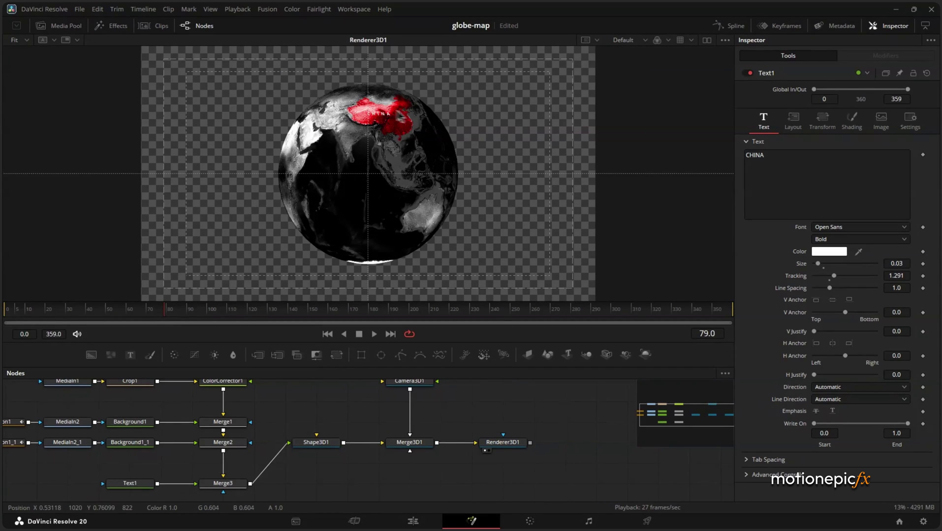
scroll(383, 113, up, 4)
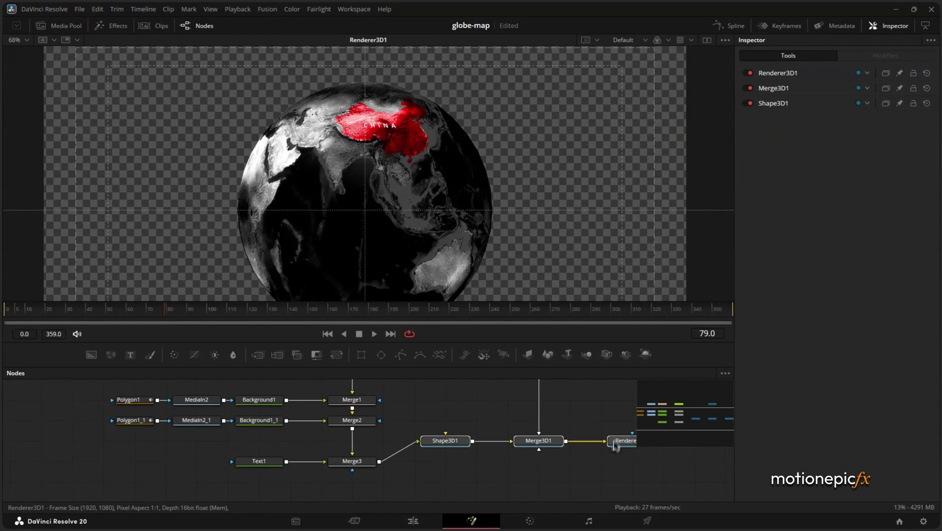
click(624, 460)
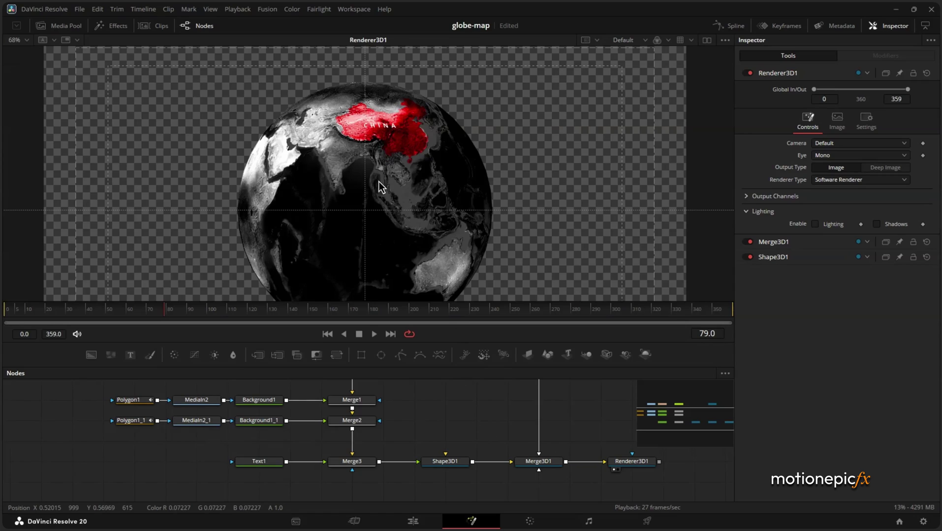
scroll(379, 187, down, 3)
click(57, 28)
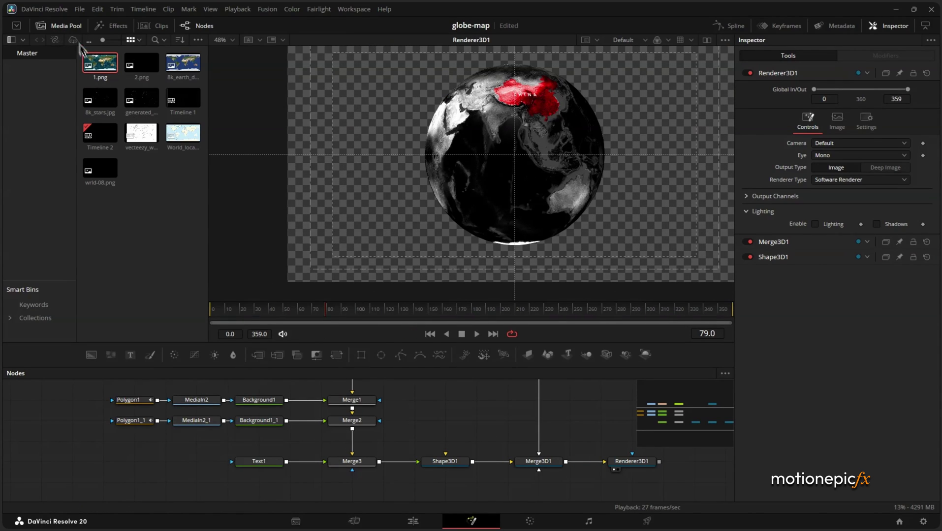
click(61, 26)
click(64, 27)
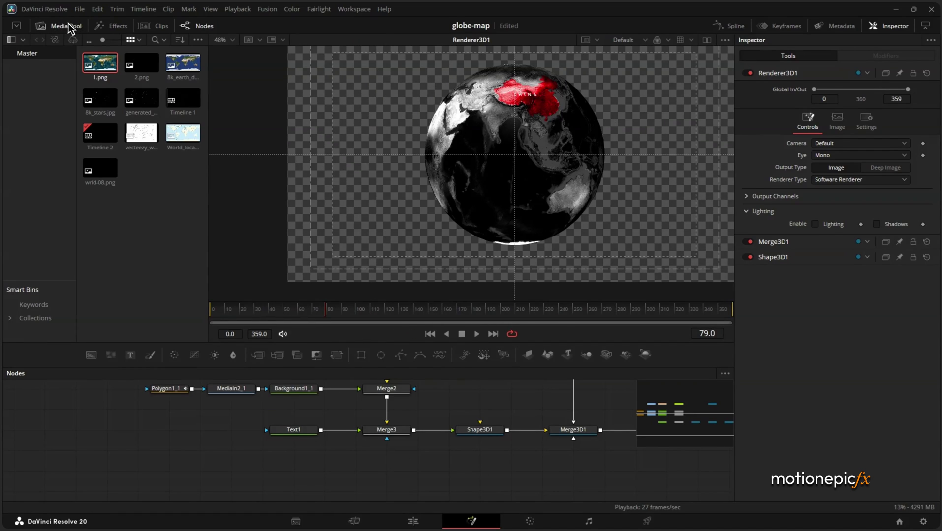
click(68, 25)
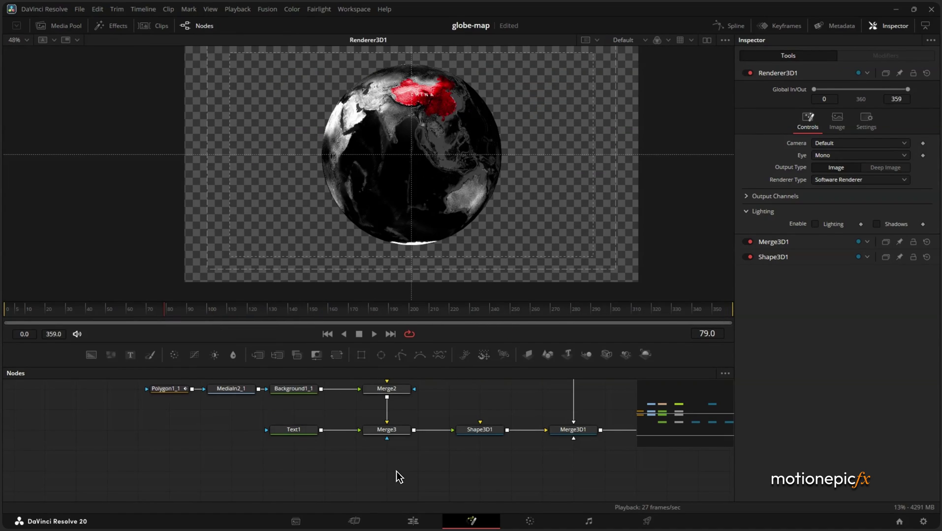
Step: Add a Loader node with the 8k_stars.jpg image and view its output
key(shift+space)
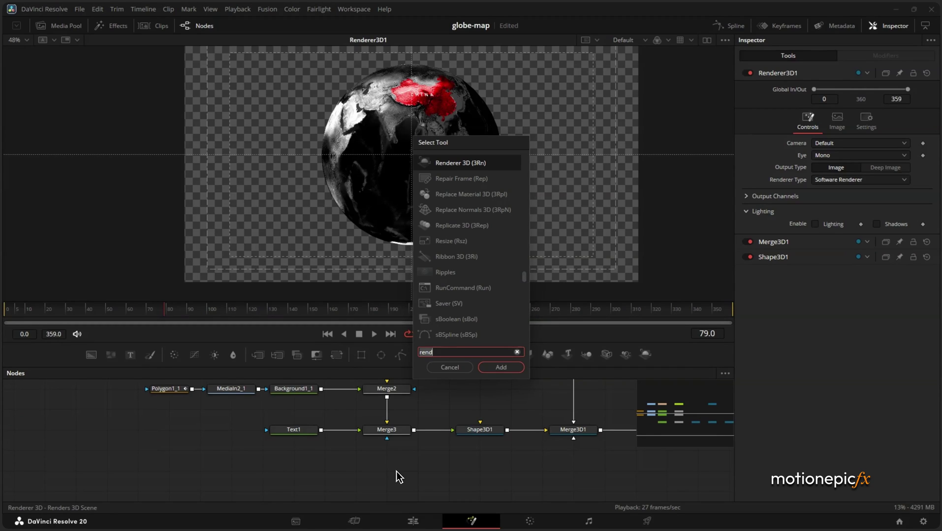
text(load)
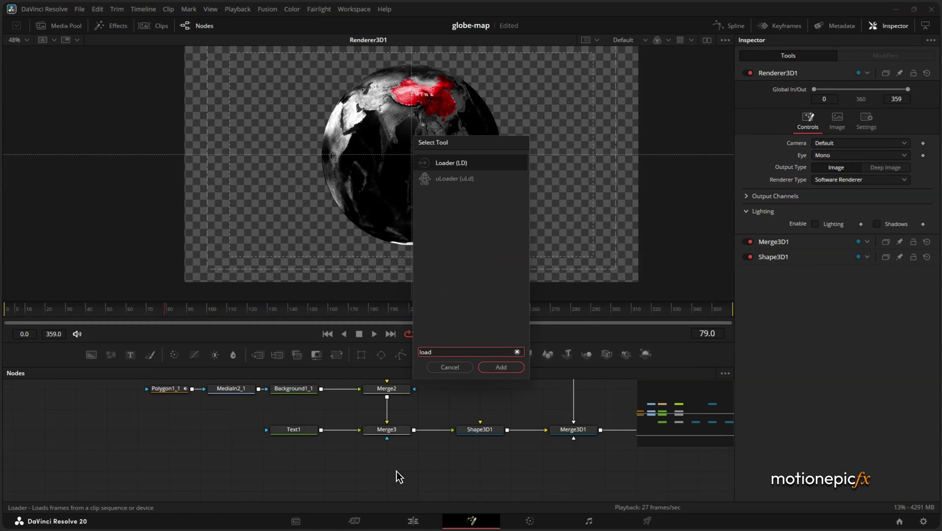
key(Return)
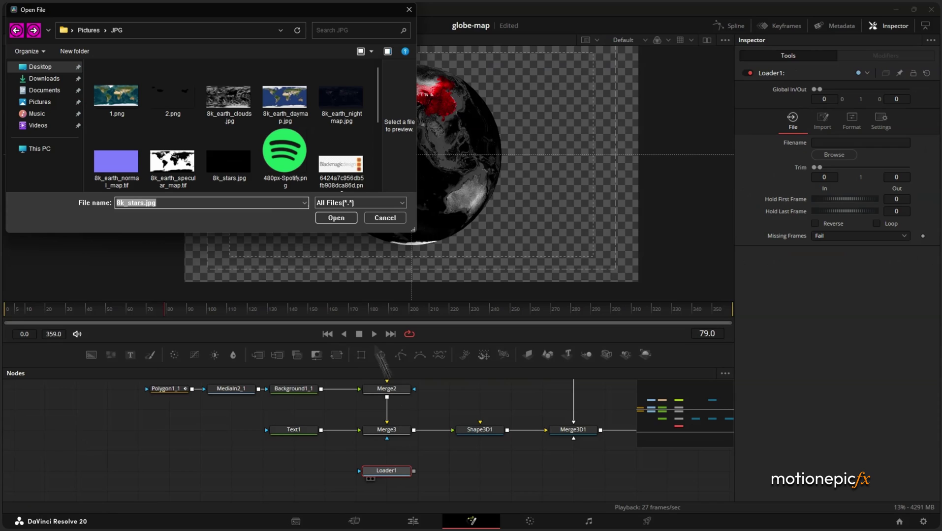
double_click(229, 170)
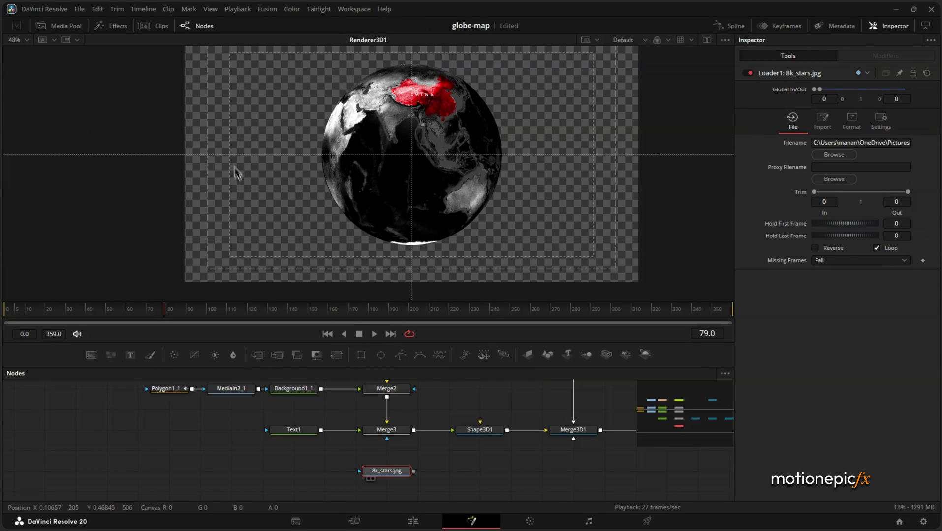
key(1)
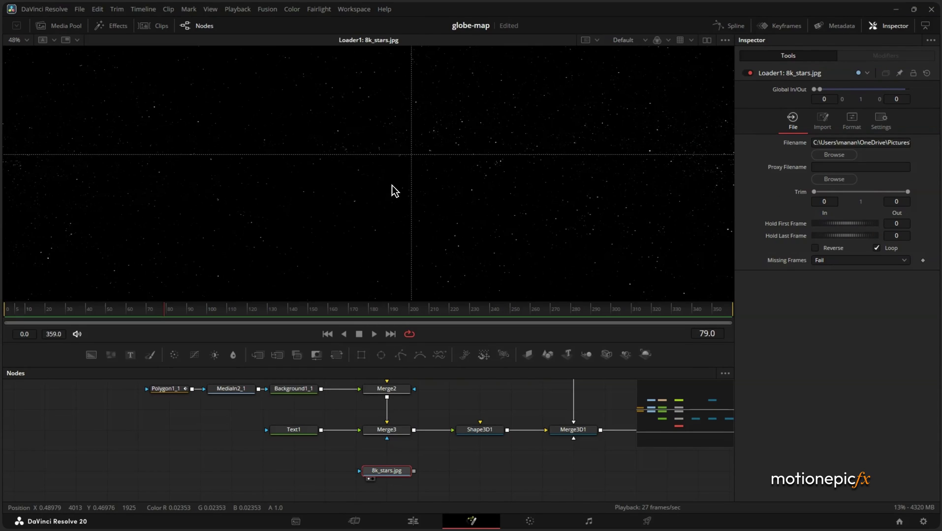
scroll(398, 187, down, 3)
Step: Add a Shape 3D node after the 8k_stars.jpg loader and set its shape to Sphere
drag(414, 472, 425, 478)
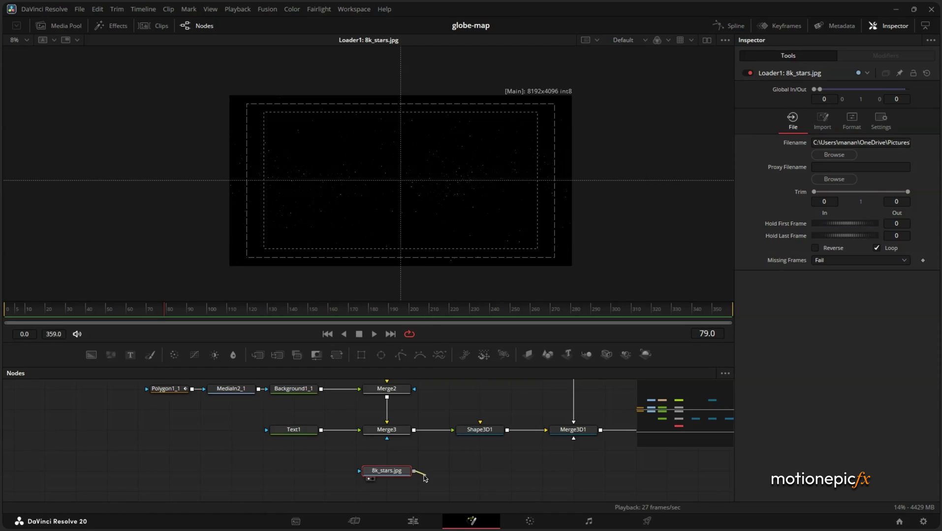
key(shift+space)
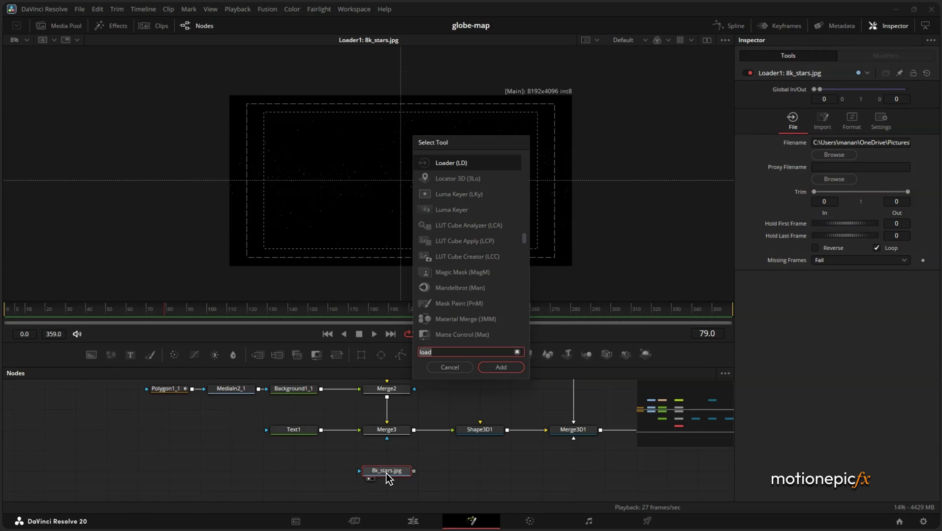
text(sphe)
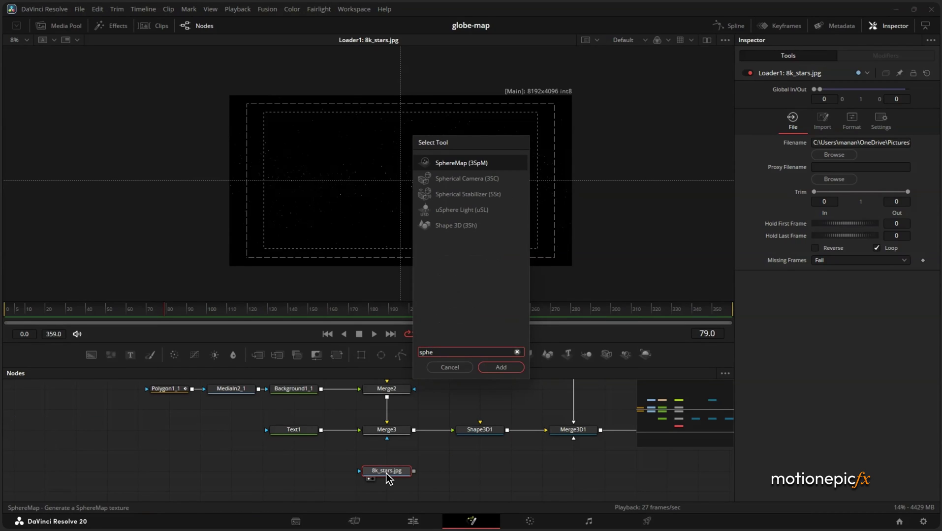
key(Down)
key(Down)
key(Down)
key(Down)
key(Return)
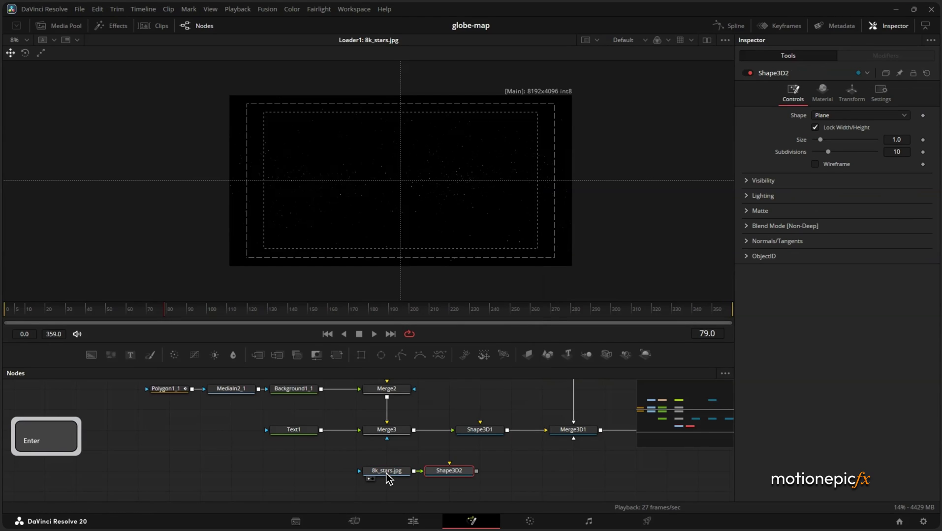
click(822, 117)
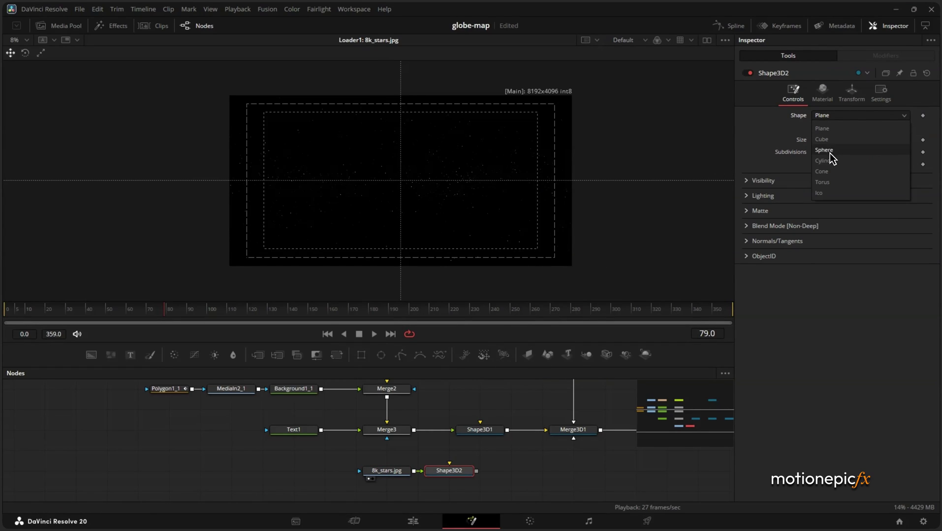
click(829, 152)
Step: Connect the star sphere Shape3D2 to Merge3D1 and view the Renderer3D1 output
drag(477, 471, 573, 436)
click(556, 437)
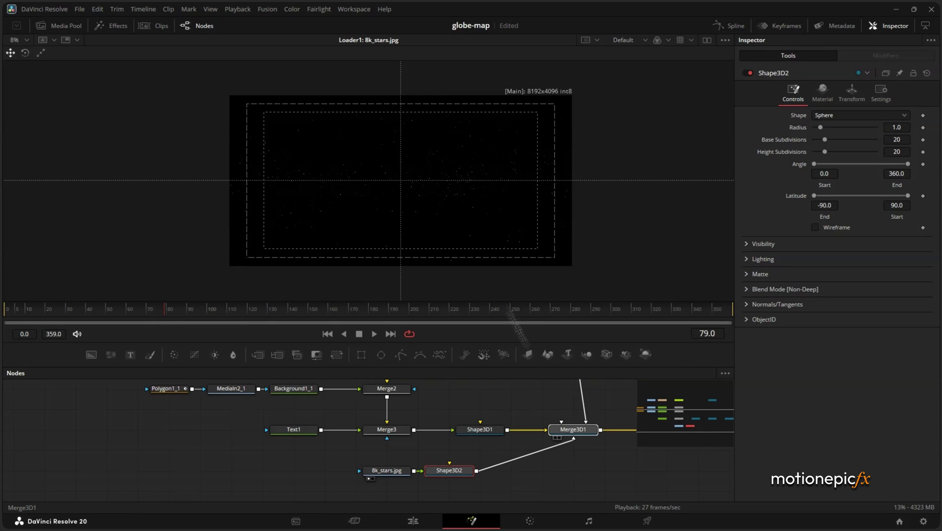
drag(583, 446, 452, 466)
drag(485, 197, 478, 171)
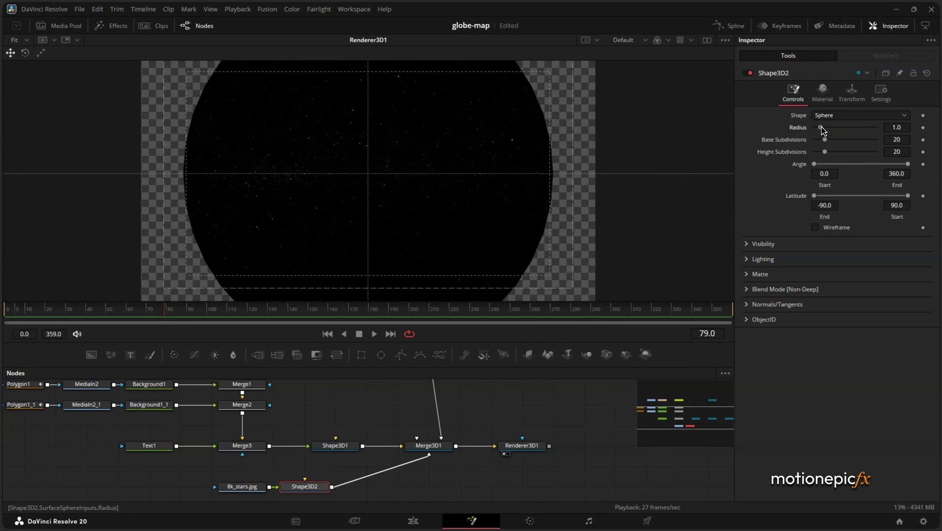
Step: Set the star sphere's radius to 10 and play back the animation to check the star background
drag(821, 131, 841, 132)
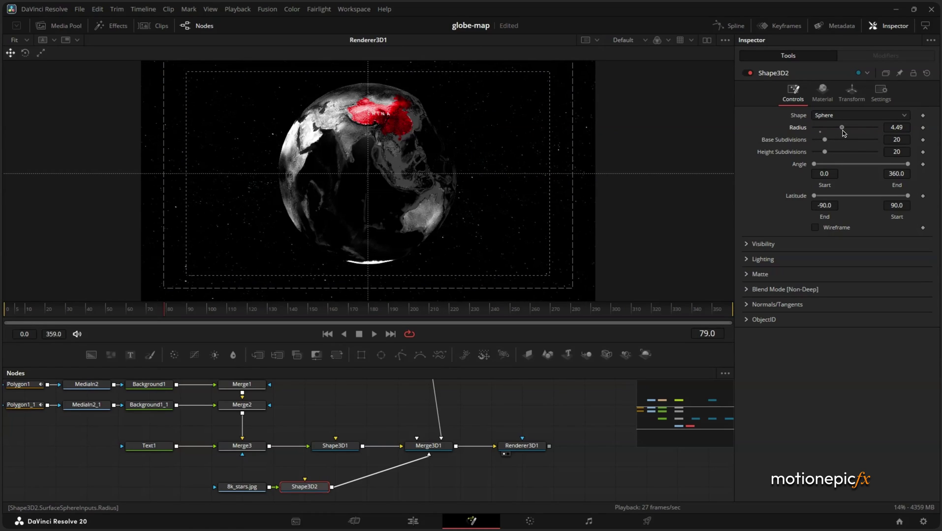
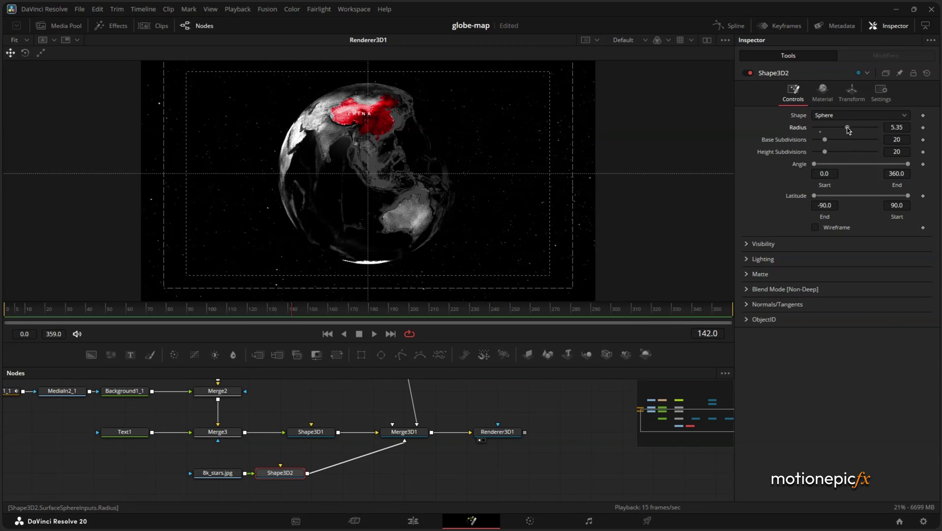
drag(847, 129, 860, 129)
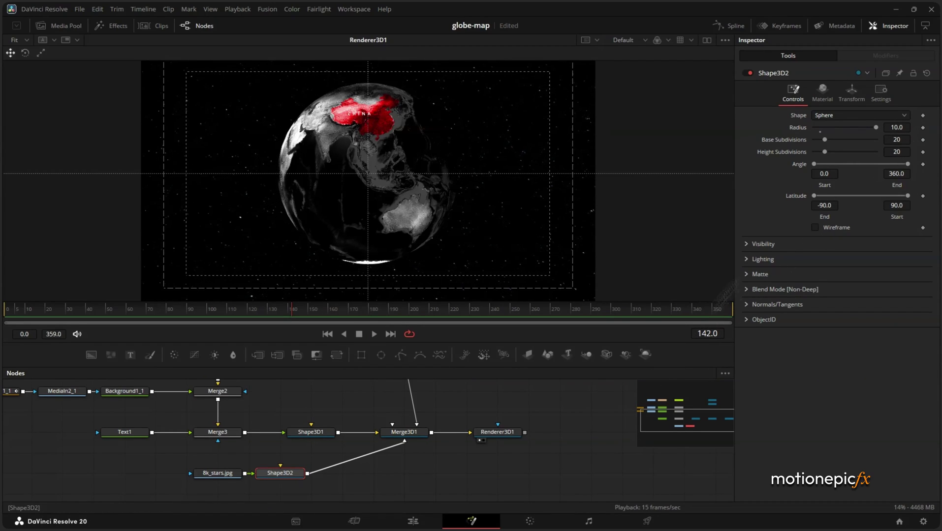
click(851, 93)
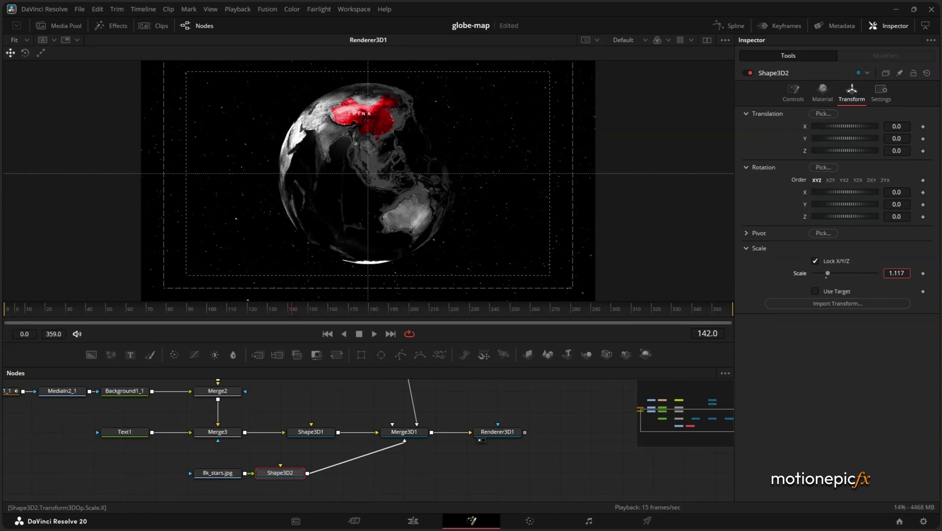
key(ctrl+z)
key(space)
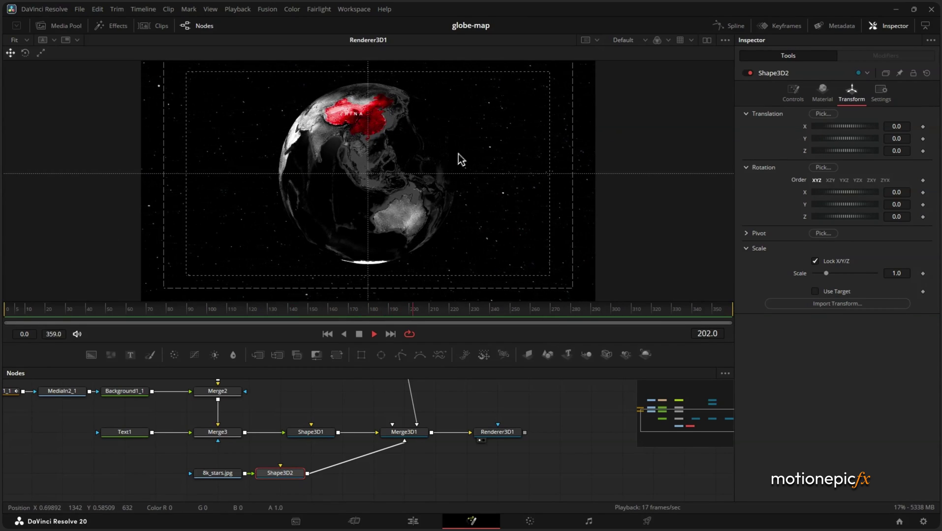
key(space)
Step: Insert a second Transform 3D node between Transform3D1 and Merge3D1 in the camera branch
drag(429, 389, 444, 455)
click(431, 411)
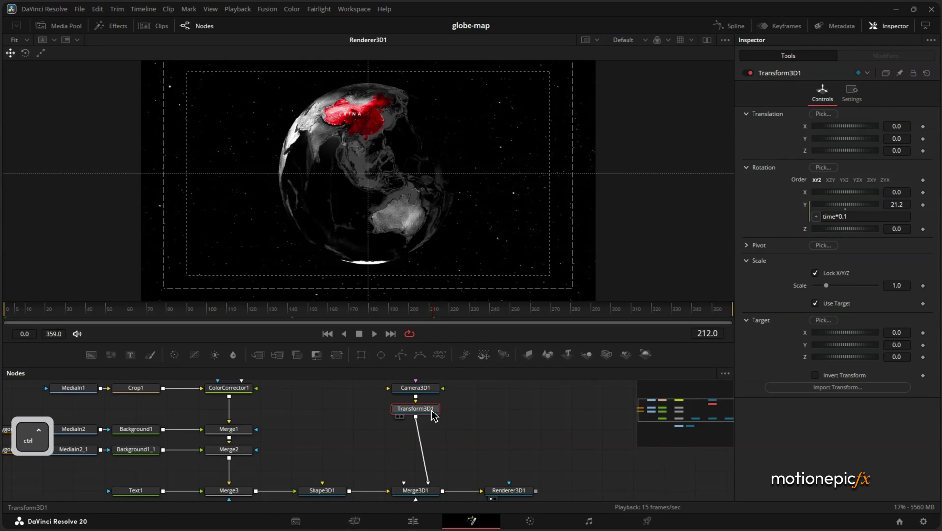
key(ctrl+space)
text(transform)
click(509, 368)
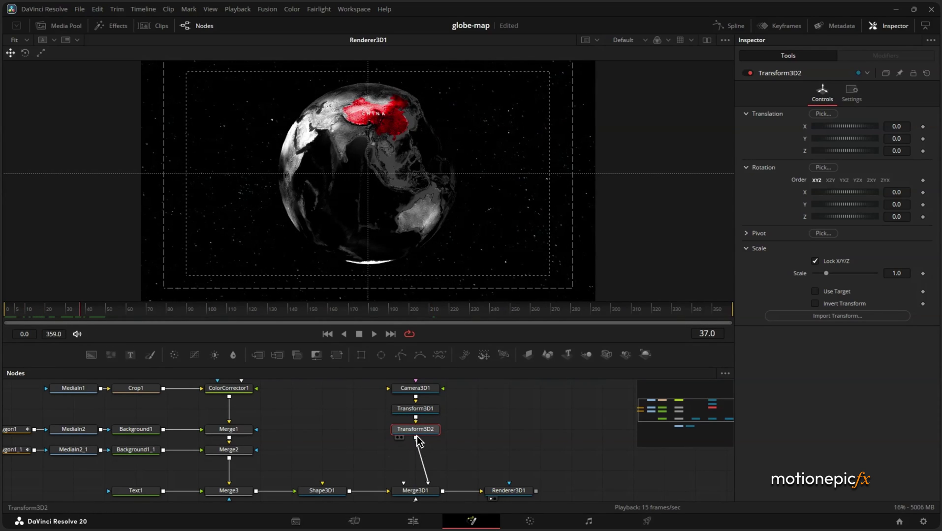
Step: Keyframe Transform3D2's translation, rotation and scale at frame 30
drag(30, 314, 67, 316)
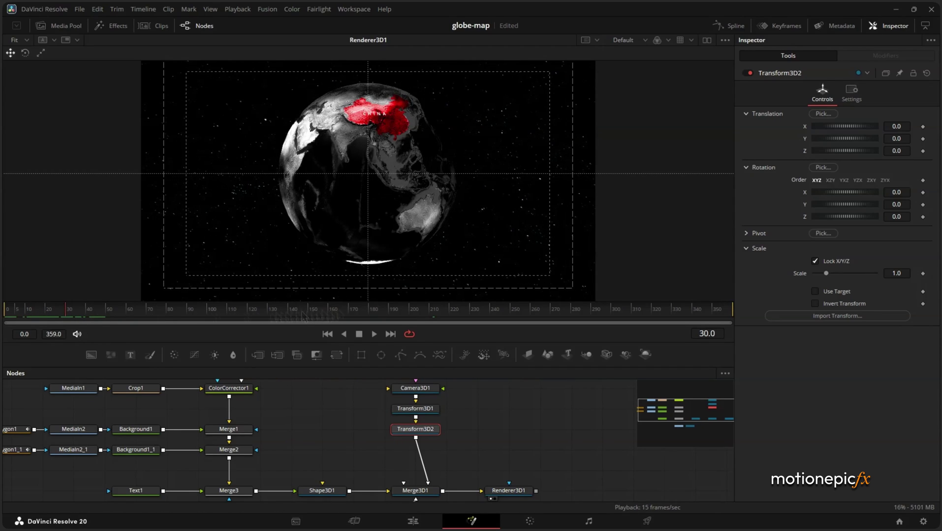
right_click(798, 206)
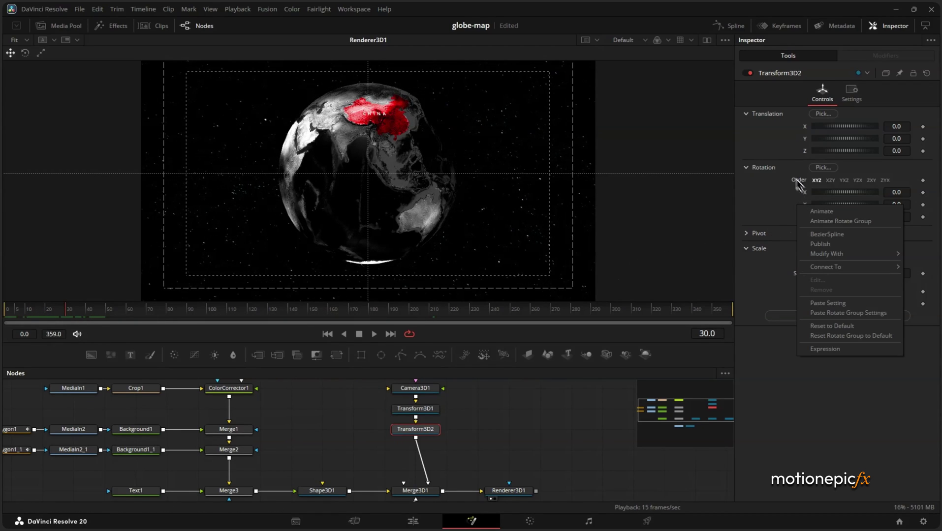
click(816, 221)
right_click(797, 141)
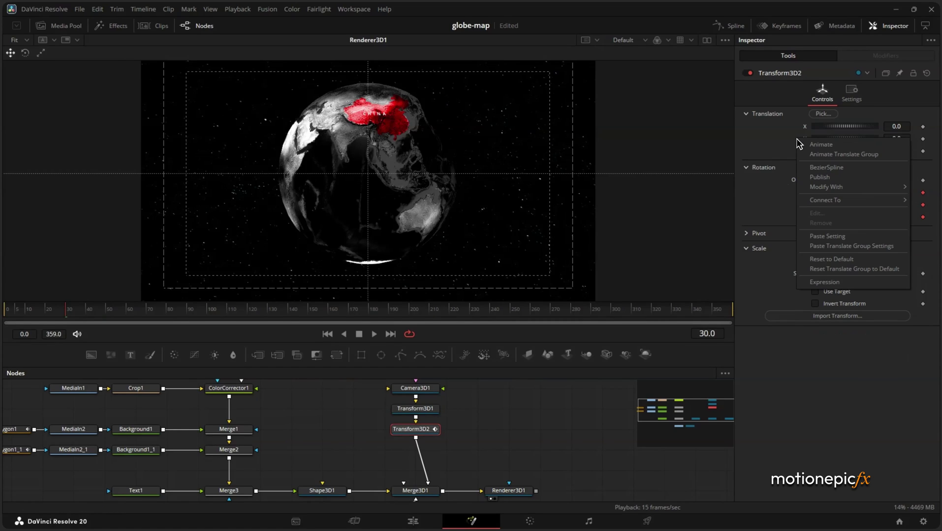
click(816, 155)
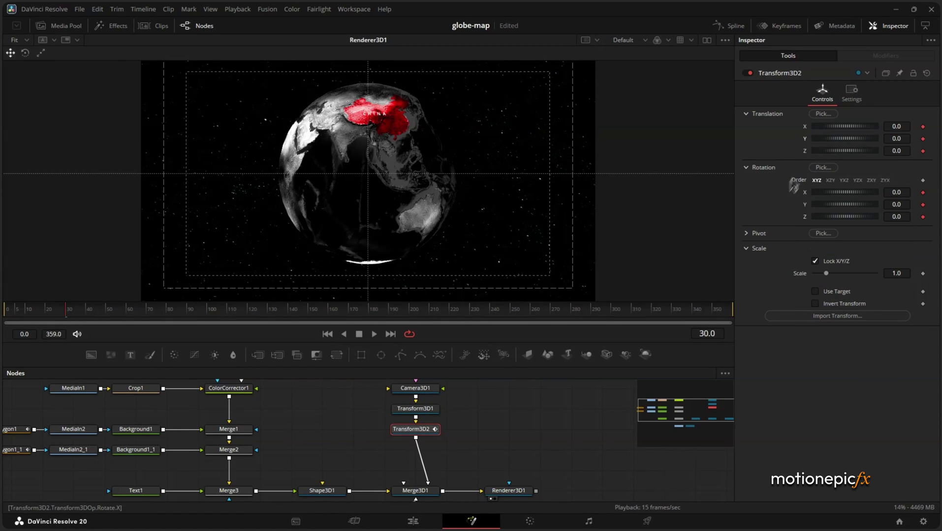
right_click(801, 274)
click(802, 287)
Step: At frame 90, set Transform3D2's rotation to X -39.2 and Y 151.3 so the green country faces the camera
click(180, 313)
drag(179, 313, 188, 313)
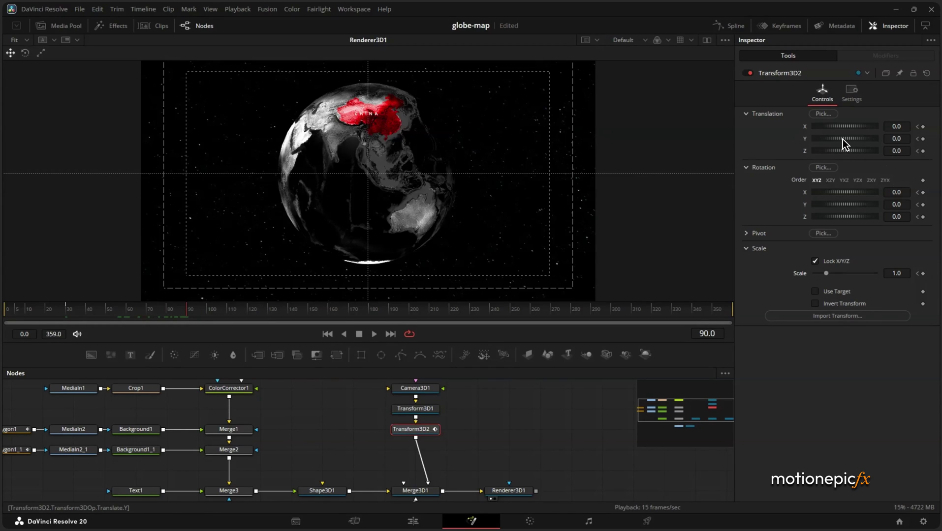
drag(844, 204, 710, 191)
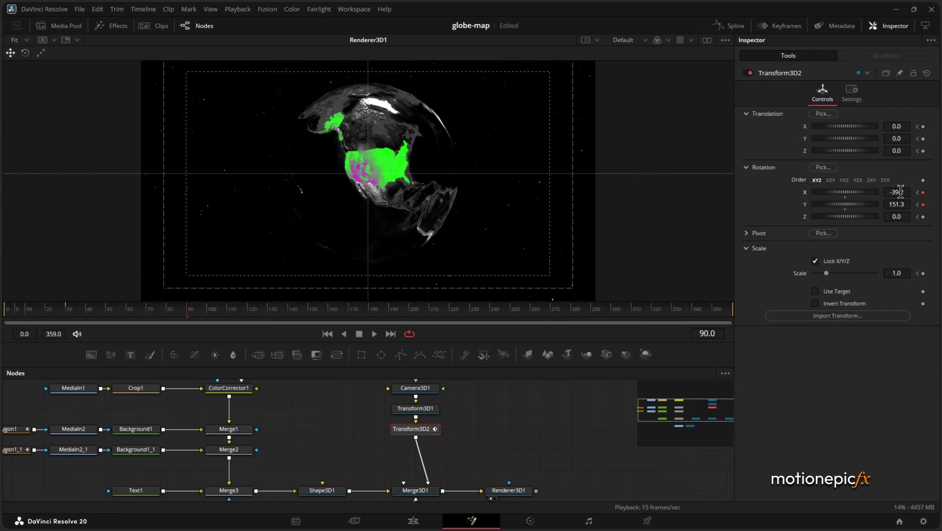
Step: At frame 30, set Transform3D2's Y rotation to -86.1 so Africa faces the camera
click(4, 311)
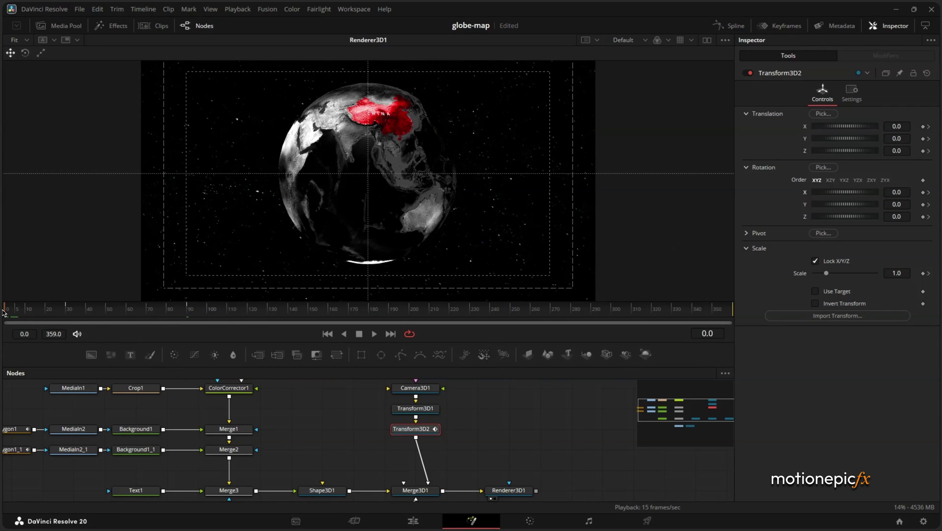
click(67, 314)
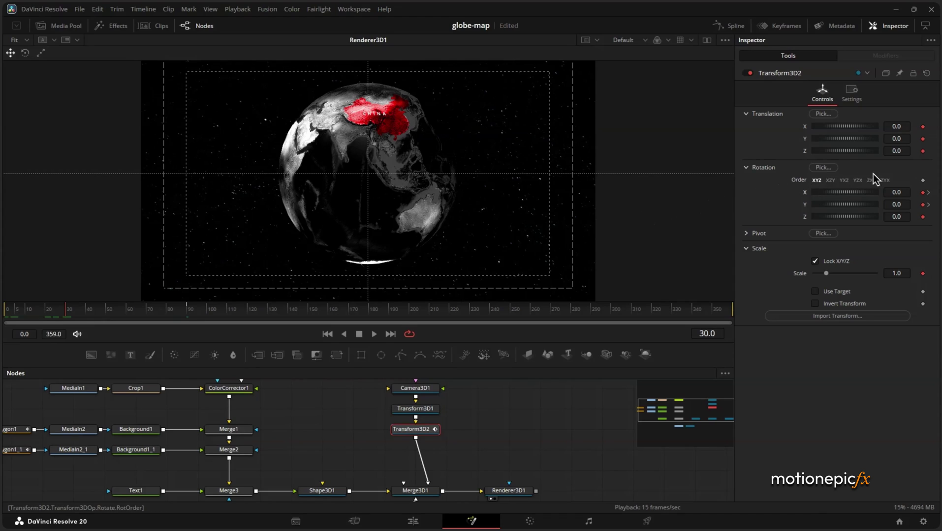
drag(851, 205, 836, 206)
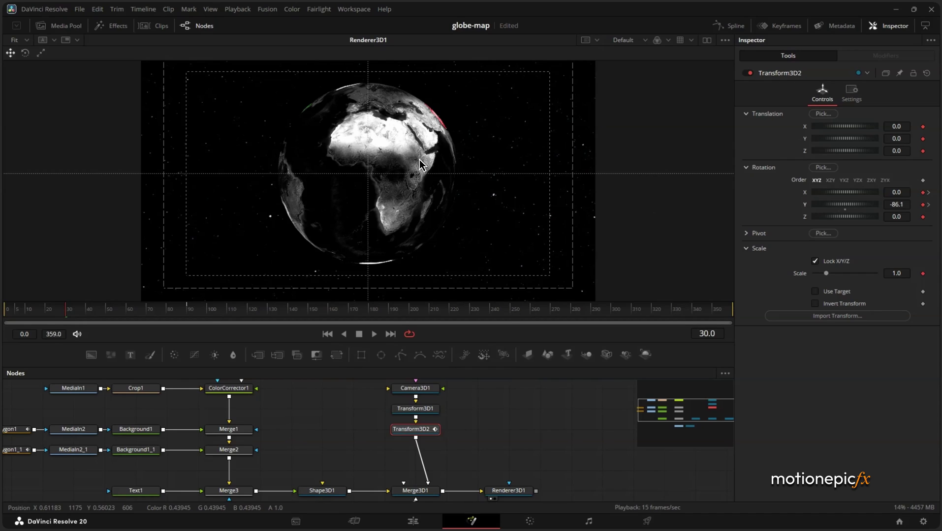
Step: At frame 90, set Transform3D2's Y rotation to -206.1, keeping the green country in front
click(70, 310)
drag(70, 310, 186, 316)
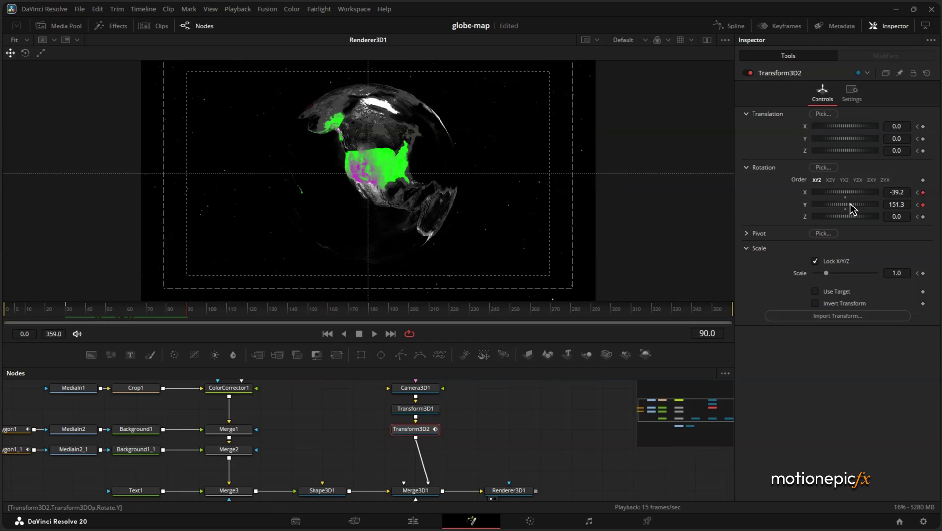
drag(844, 207, 783, 194)
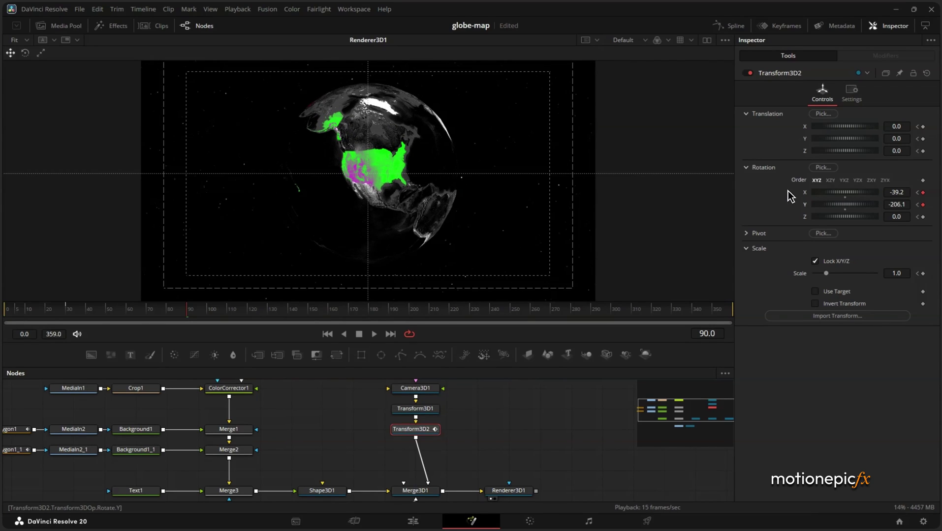
Step: At frame 90, set Transform3D2's scale to 0.587 to zoom in on the green country, and play back the animation
click(65, 309)
drag(65, 308, 182, 313)
drag(893, 274, 919, 280)
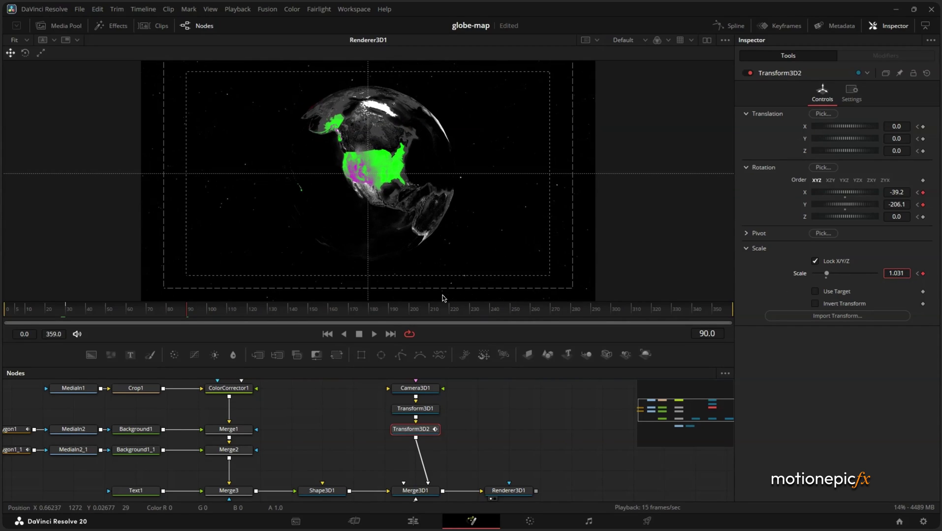
drag(399, 298, 211, 294)
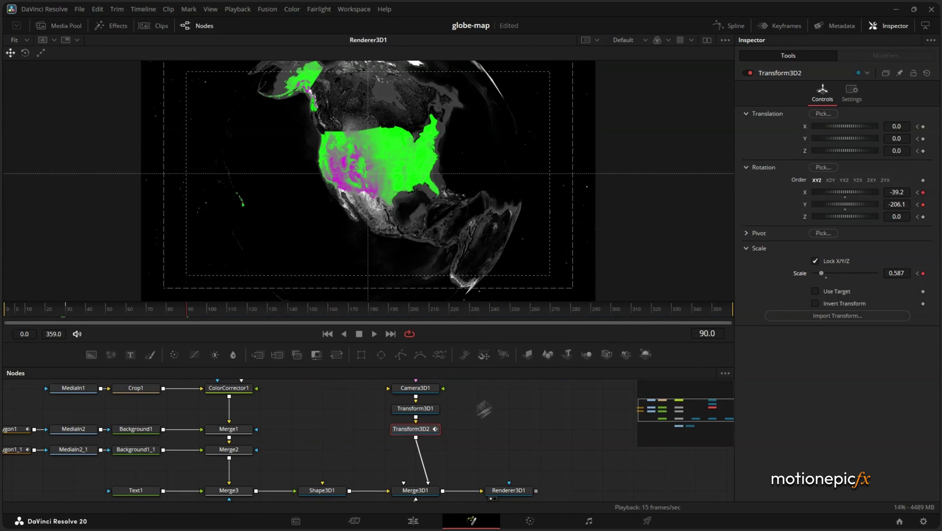
key(space)
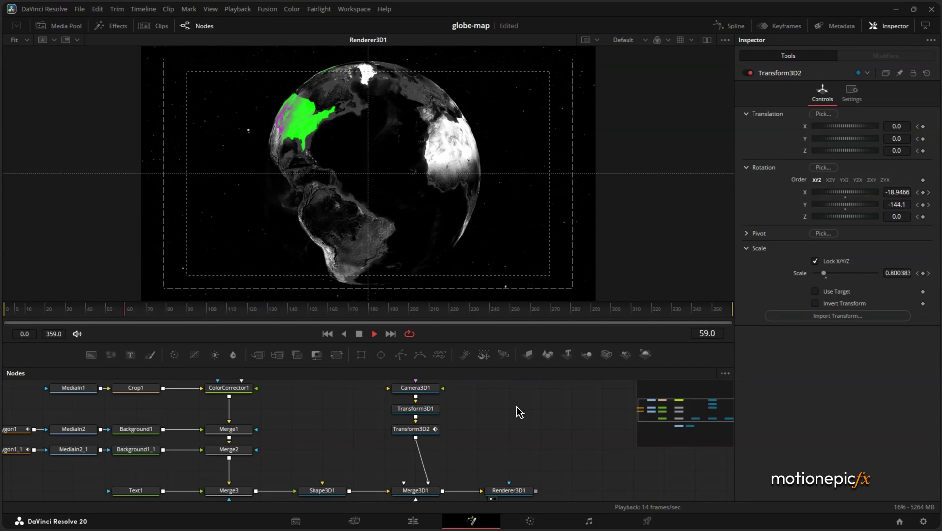
key(space)
Step: Switch Renderer3D1's renderer type to Hardware Renderer
click(517, 492)
scroll(517, 492, down, 1)
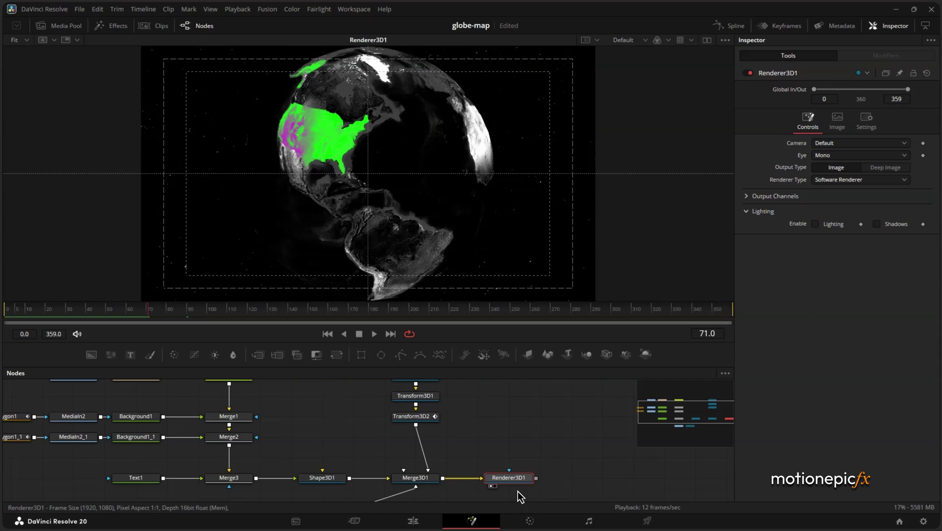
click(836, 180)
click(834, 192)
Step: Play back the globe animation from frame 0 to check the hardware rendering
right_click(513, 335)
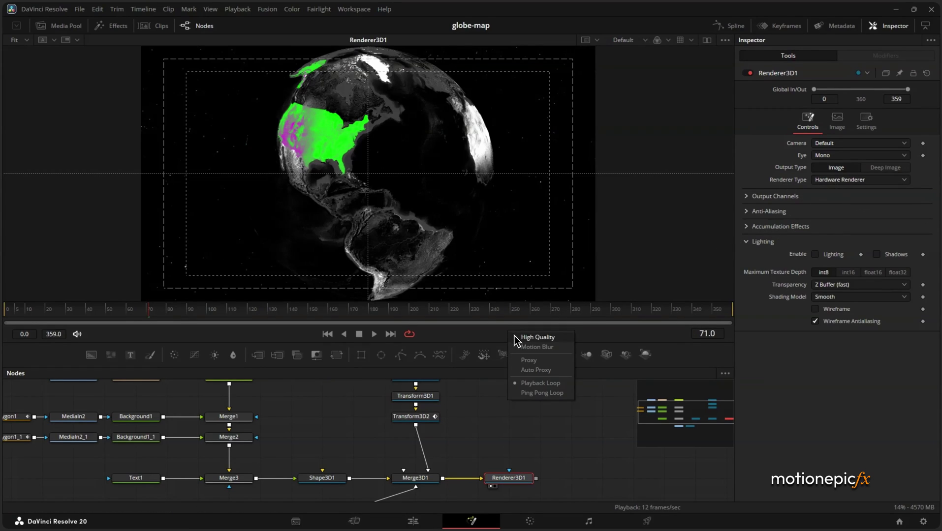
click(328, 336)
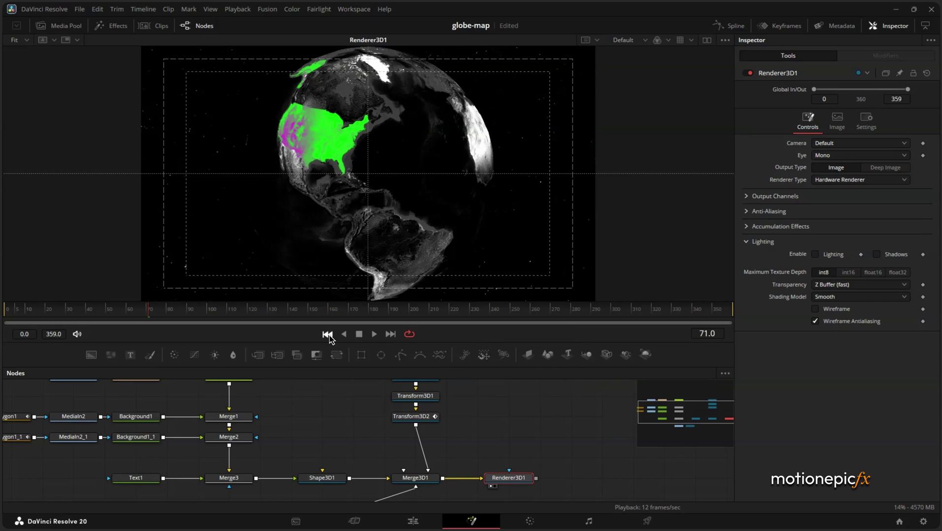
key(space)
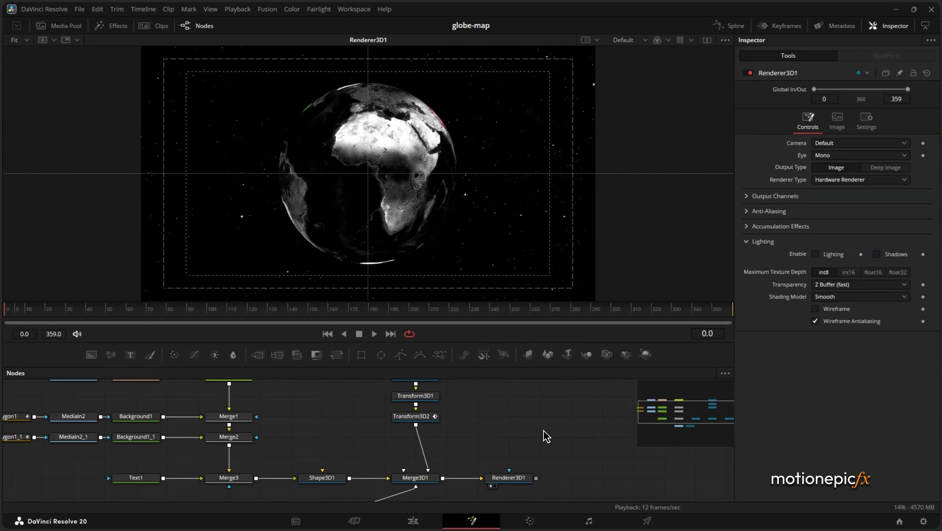
key(space)
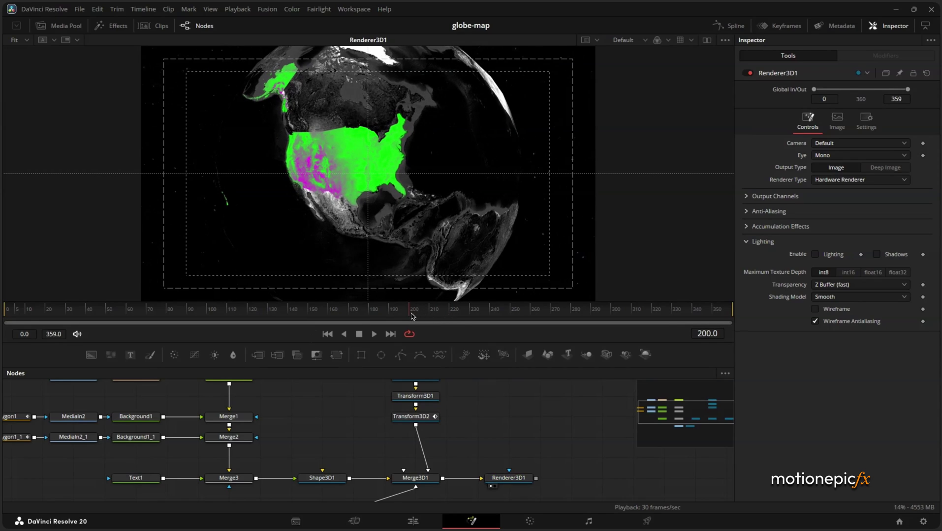
Step: At frame 200, set keyframes on Transform3D2's whole rotation group and scale group to hold the current view
click(425, 419)
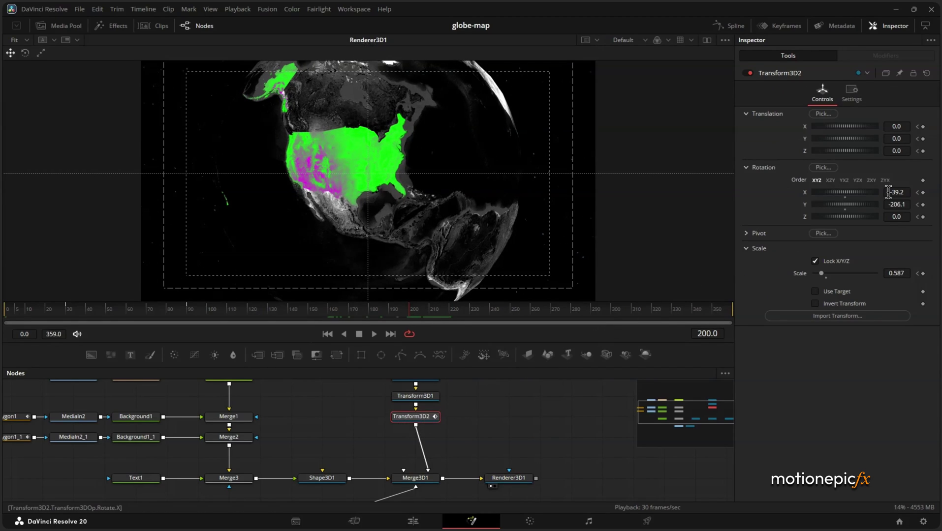
right_click(785, 206)
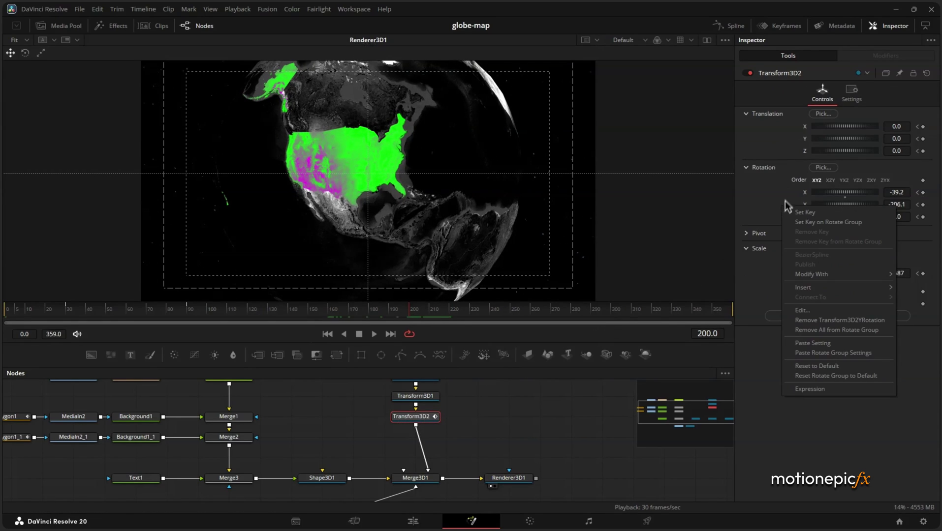
click(828, 222)
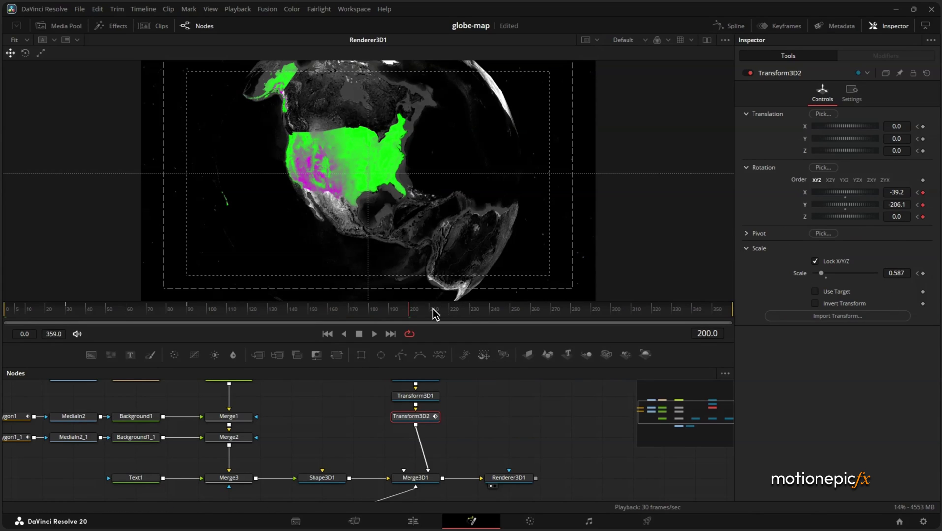
right_click(797, 276)
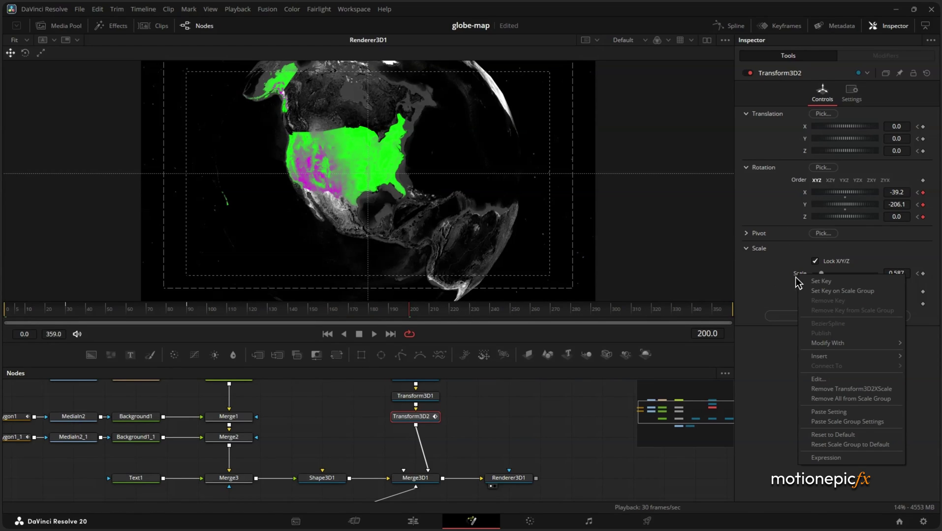
click(816, 292)
Step: At frame 260, set Transform3D2's rotation to X -36.1, Y -10.9, Z 17.4 and scale to 0.488 to frame China
drag(509, 315, 532, 314)
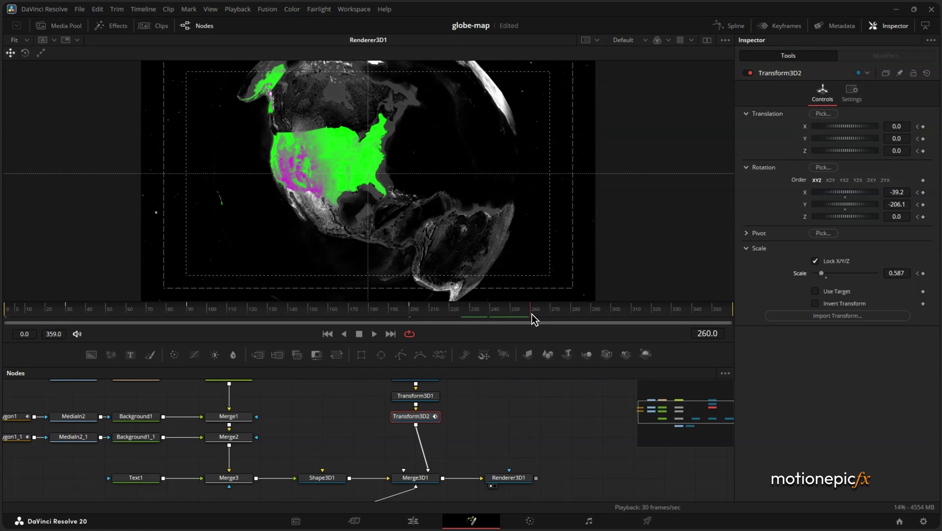
drag(856, 209, 889, 220)
drag(513, 234, 527, 238)
drag(894, 193, 903, 204)
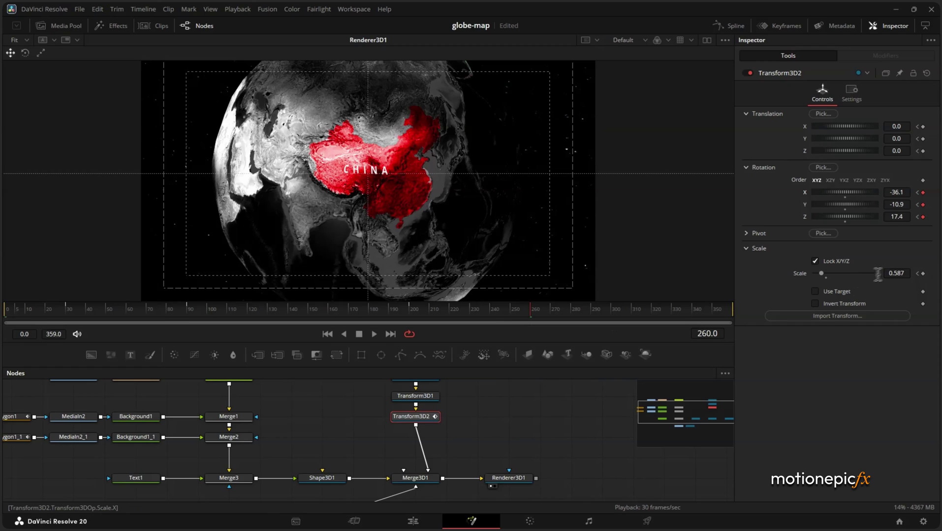
drag(899, 274, 853, 268)
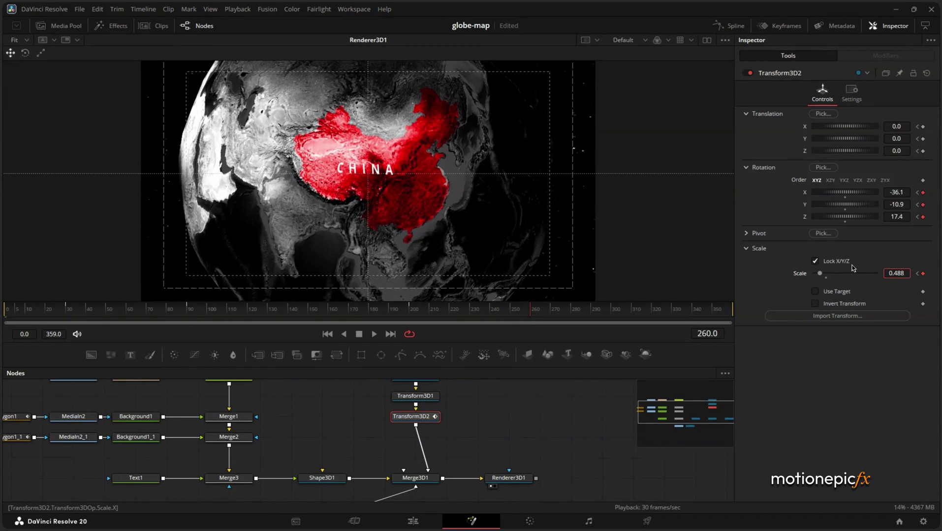
Step: Link Shape3D1's base subdivisions to its height subdivisions with an expression and set them to 100
click(318, 479)
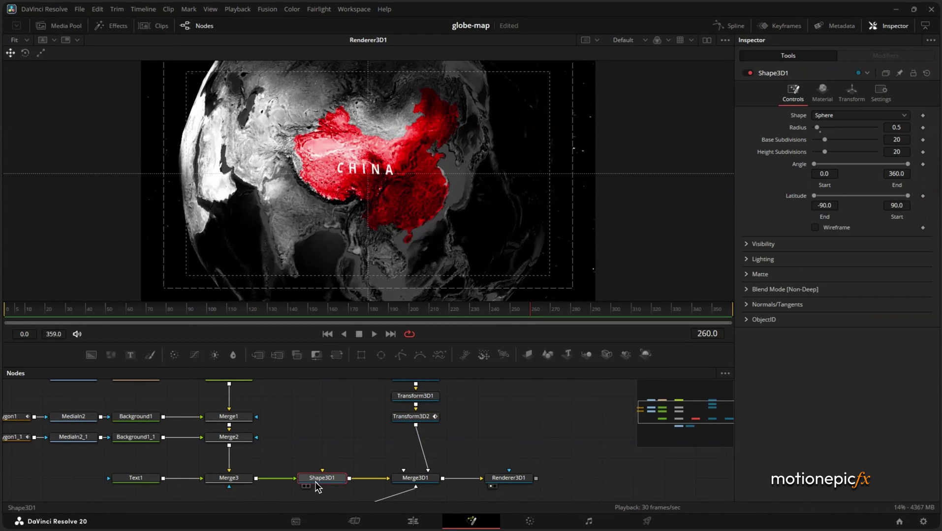
right_click(792, 142)
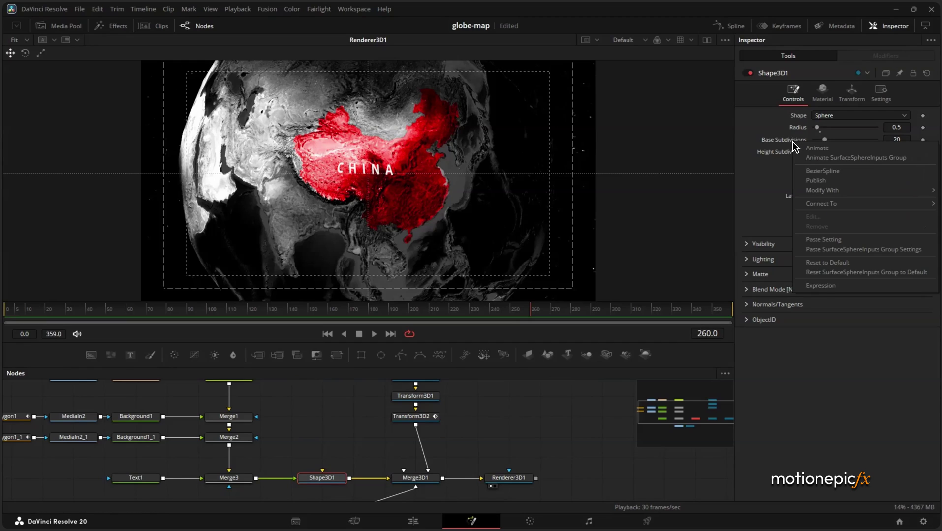
click(811, 273)
drag(797, 168, 896, 172)
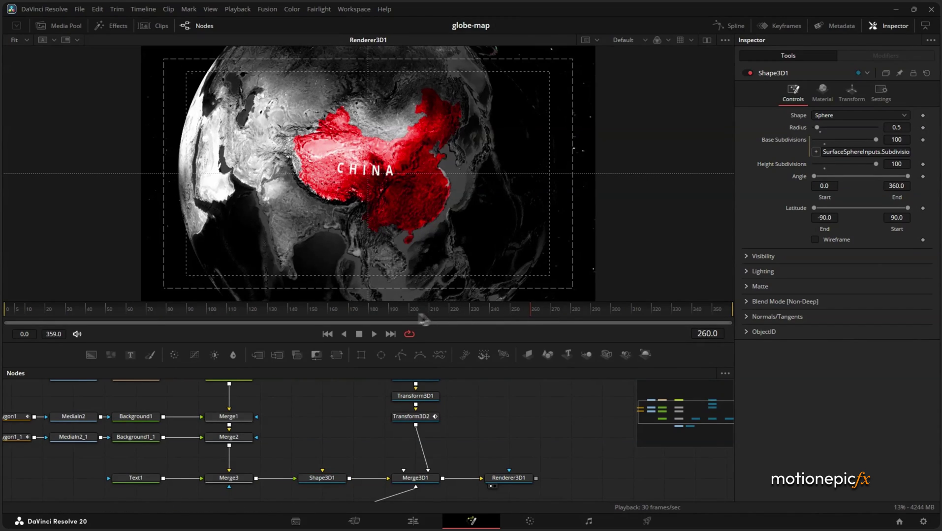
Step: In the Spline editor, smooth all of Transform3D2's keyframe curves and set their Ease In to 100
click(415, 417)
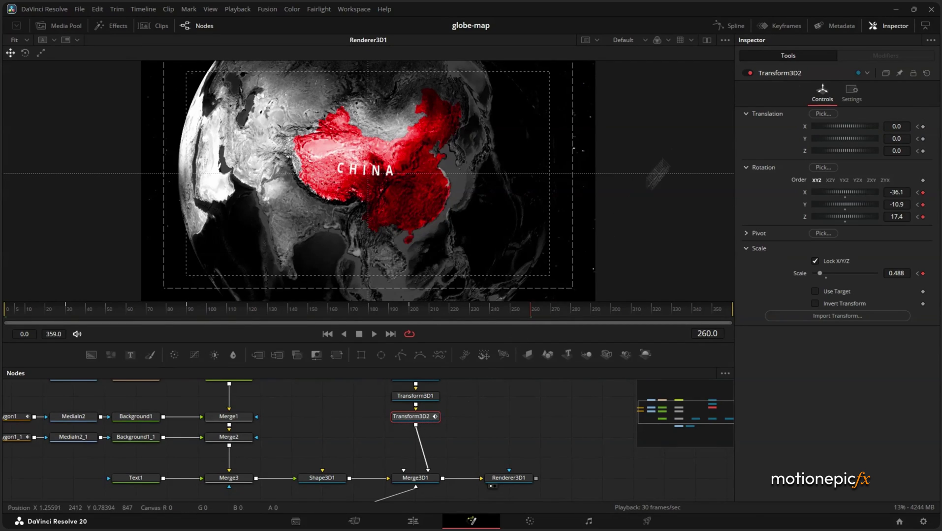
click(737, 27)
click(383, 412)
key(ctrl+f)
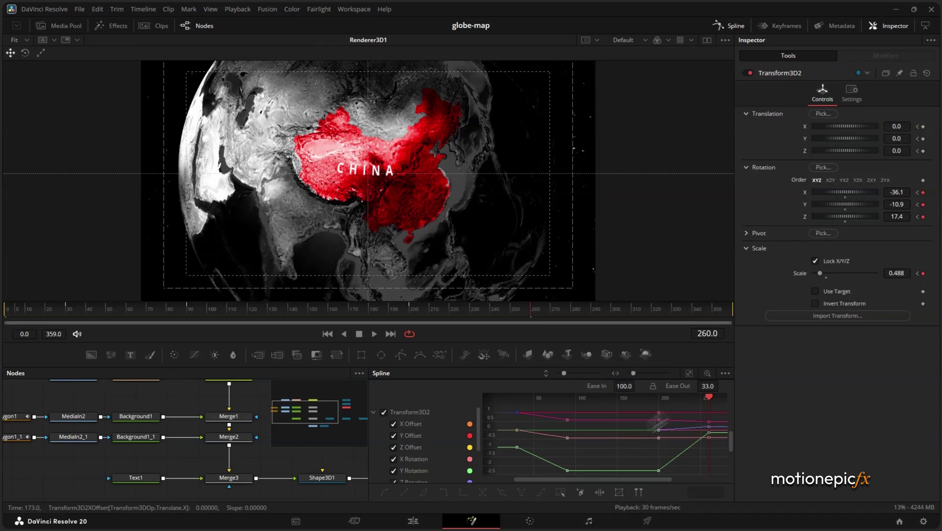
click(560, 493)
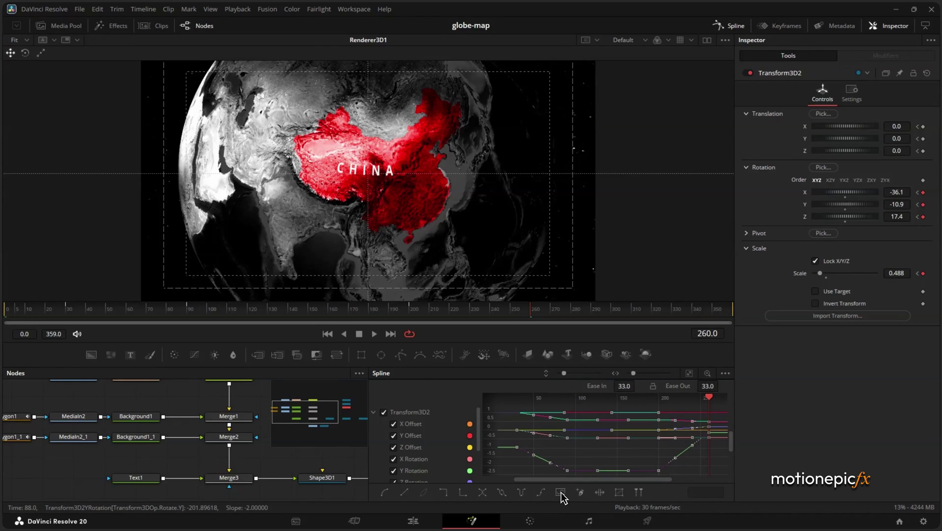
key(f)
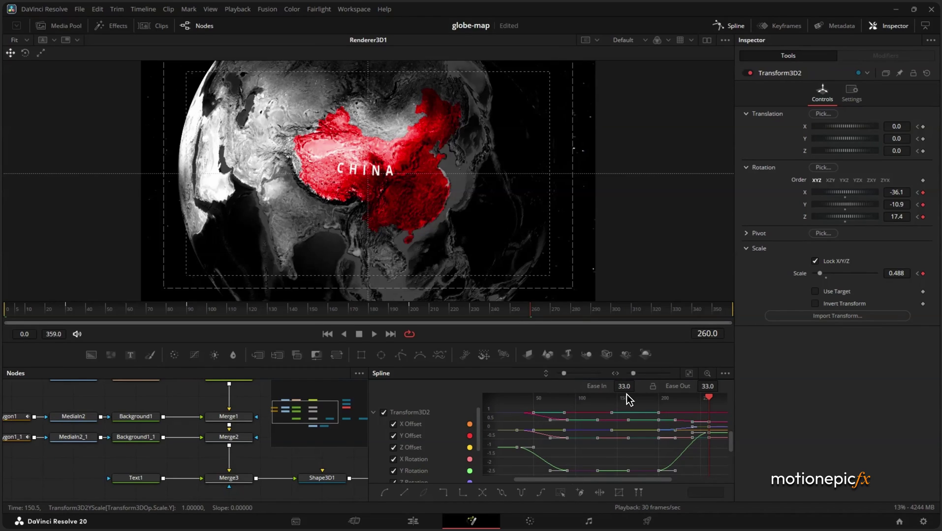
key(t)
drag(630, 392, 698, 387)
Step: Play back the eased camera move from frame 0 through to China and close the Spline editor
click(327, 335)
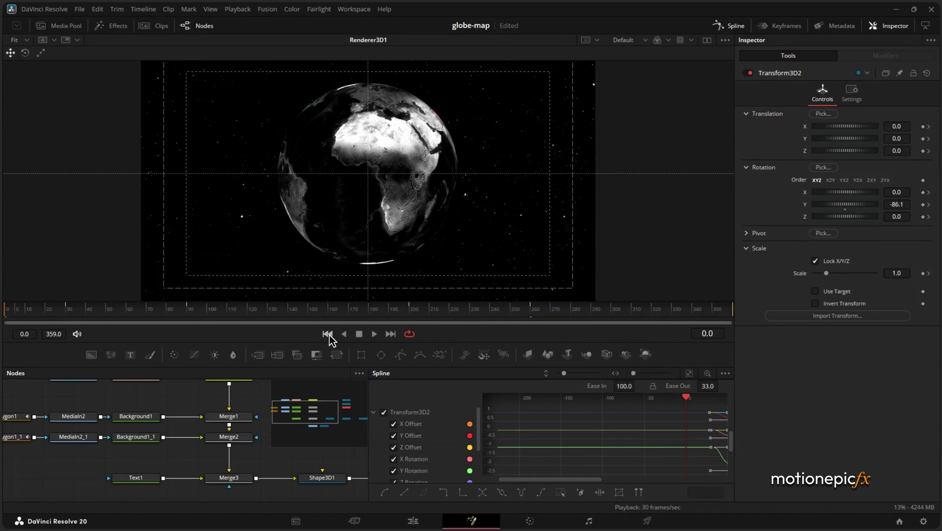
key(space)
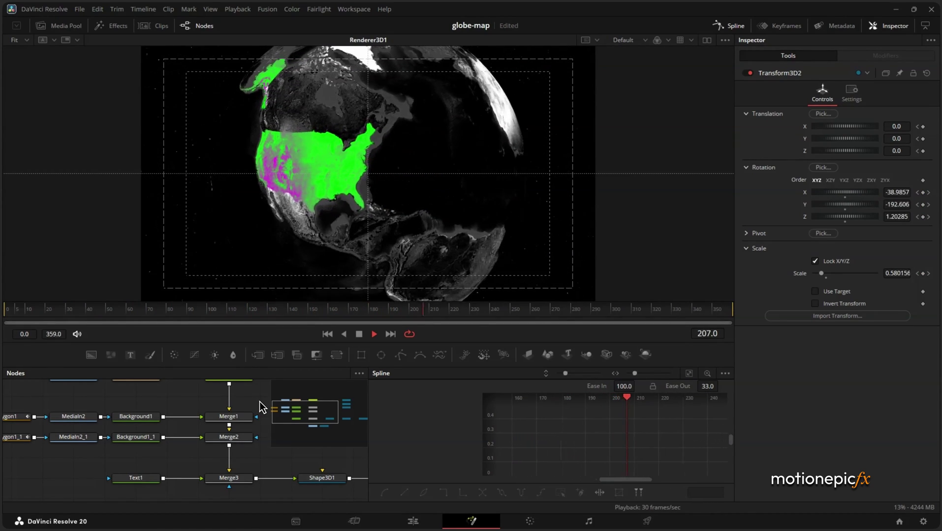
key(space)
scroll(147, 438, left, 5)
scroll(160, 450, right, 1)
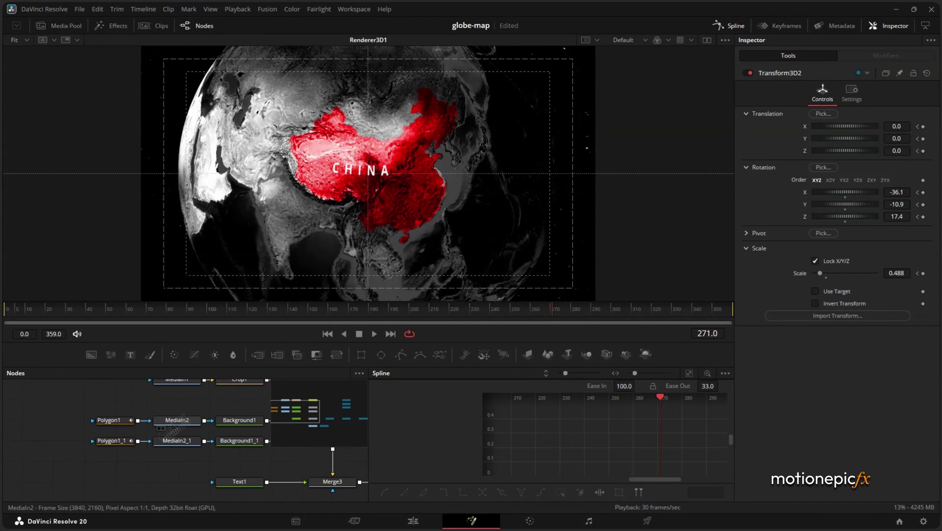
click(718, 29)
scroll(375, 410, left, 1)
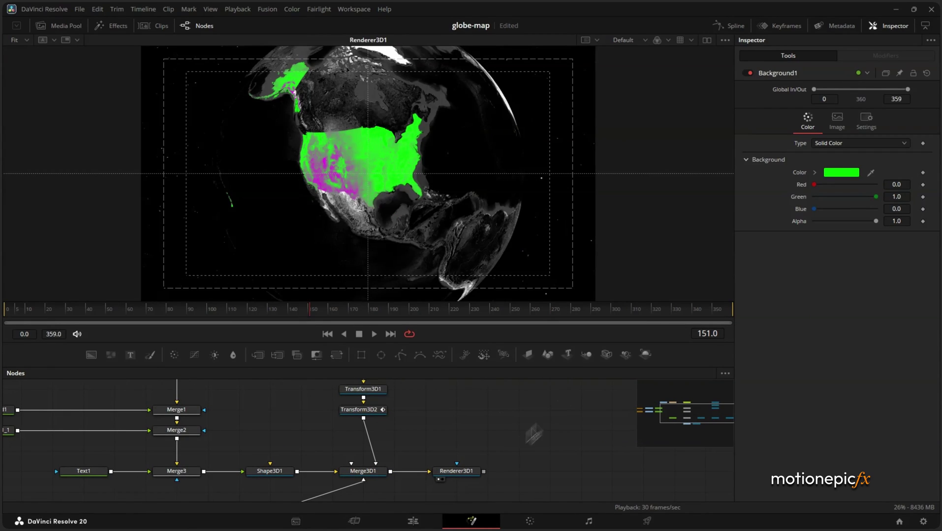
Step: Enable lighting and shadows on Renderer3D1 and set its maximum texture depth to float32
click(458, 473)
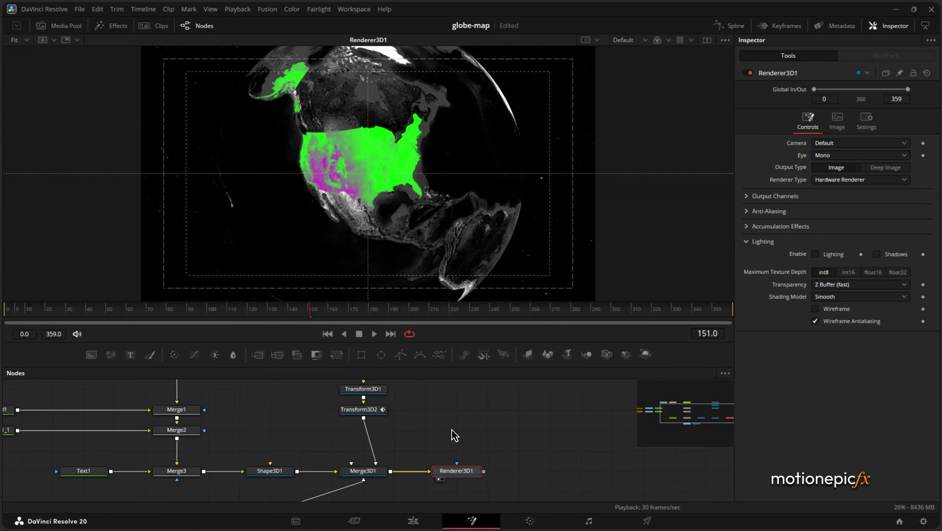
drag(231, 307, 577, 311)
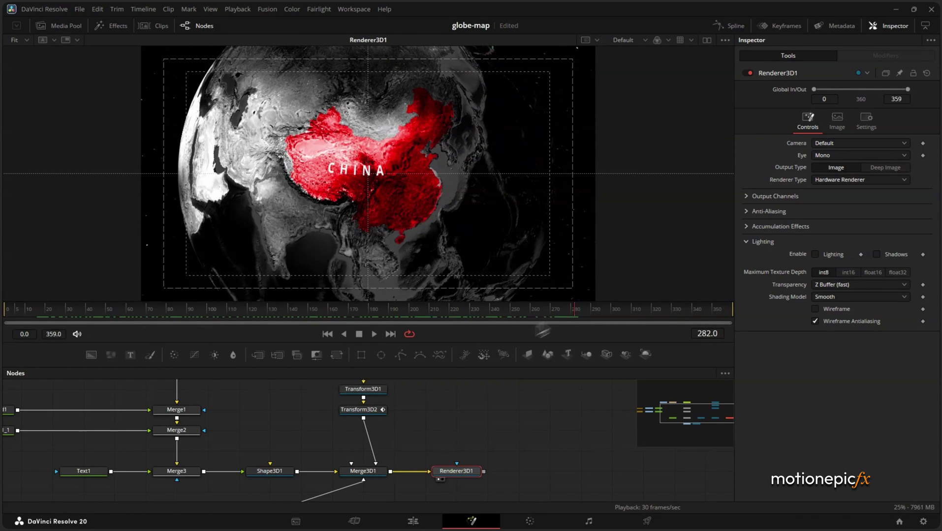
click(815, 255)
click(878, 256)
click(898, 272)
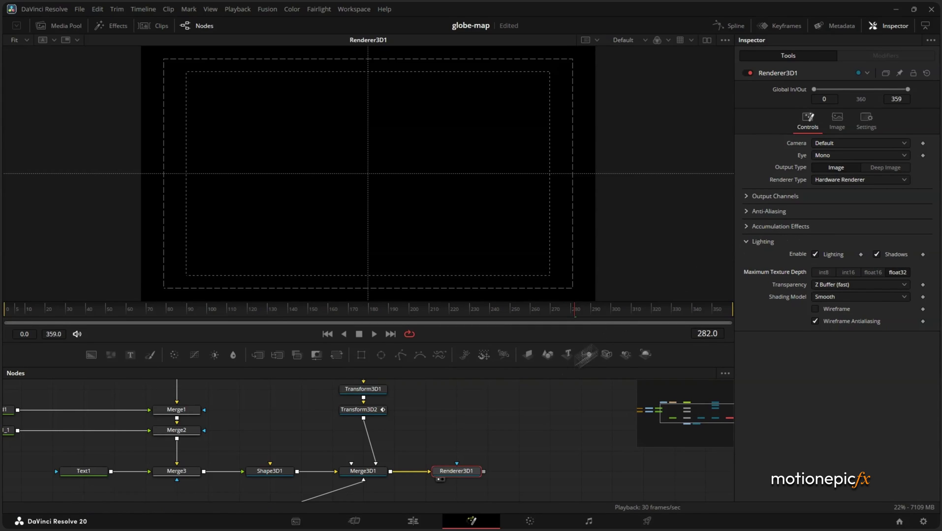
Step: Look through Renderer3D1's anti-aliasing settings and try enabling accumulation effects
click(748, 213)
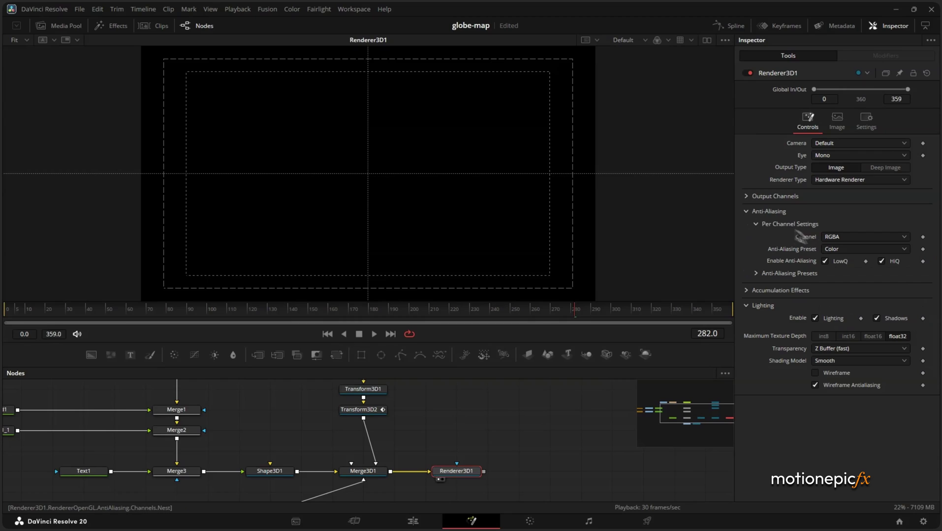
click(756, 274)
click(756, 274)
click(746, 290)
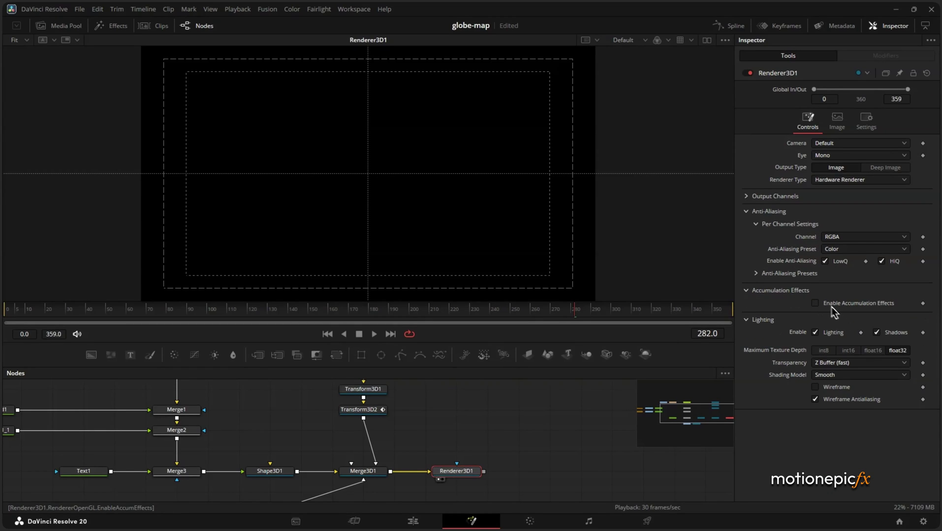
click(815, 304)
click(815, 304)
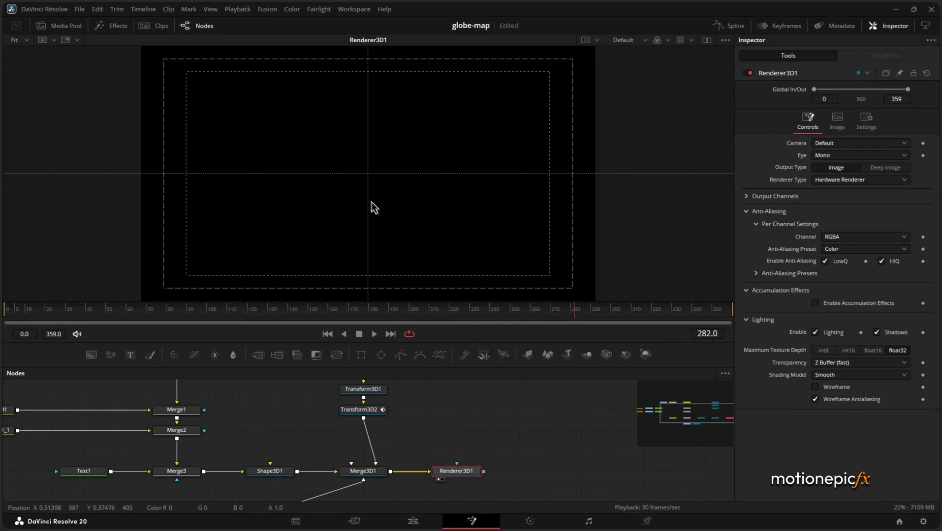
Step: Add a spot light connected to Merge3D1 and move it along its Z axis away from the globe to light the surface
drag(626, 355, 374, 476)
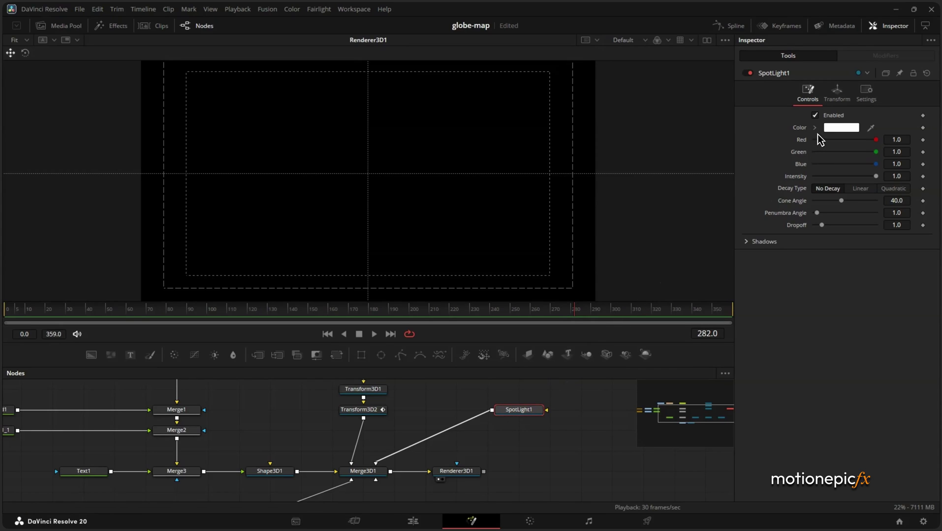
click(345, 479)
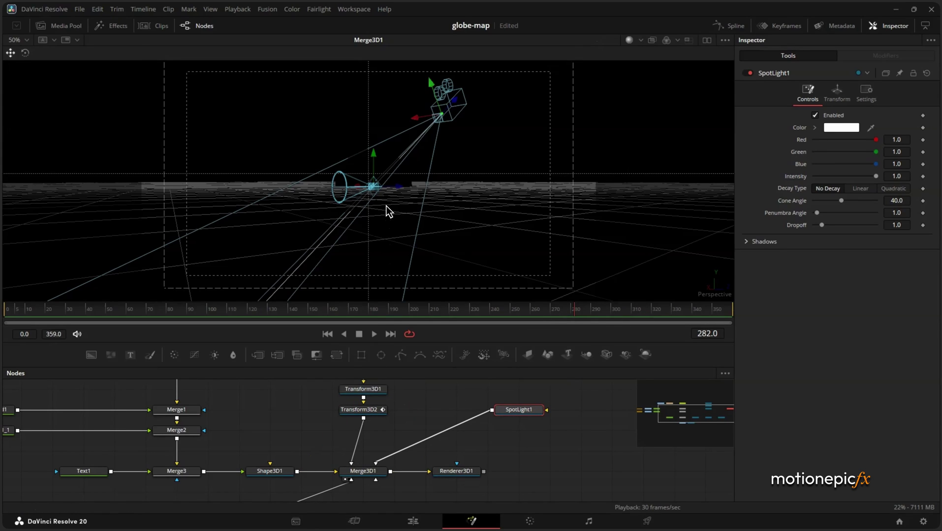
drag(426, 212, 362, 208)
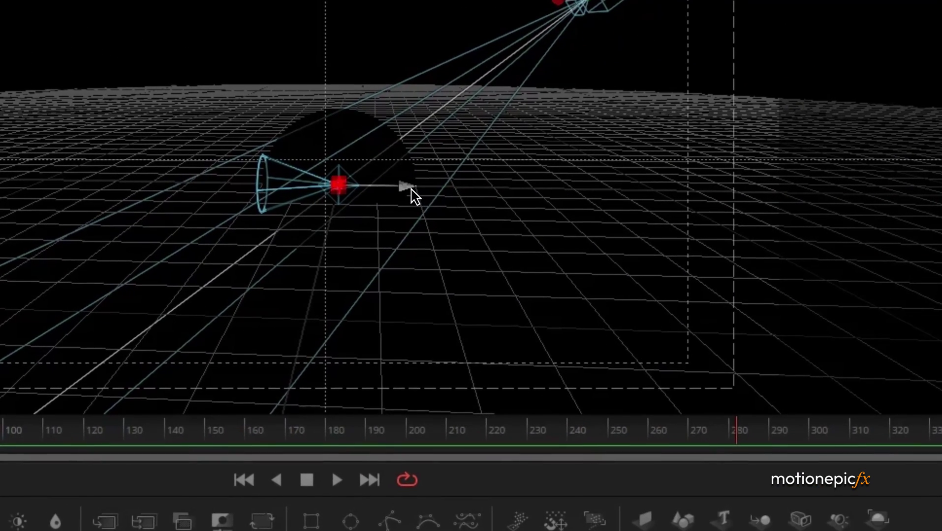
drag(412, 191, 696, 221)
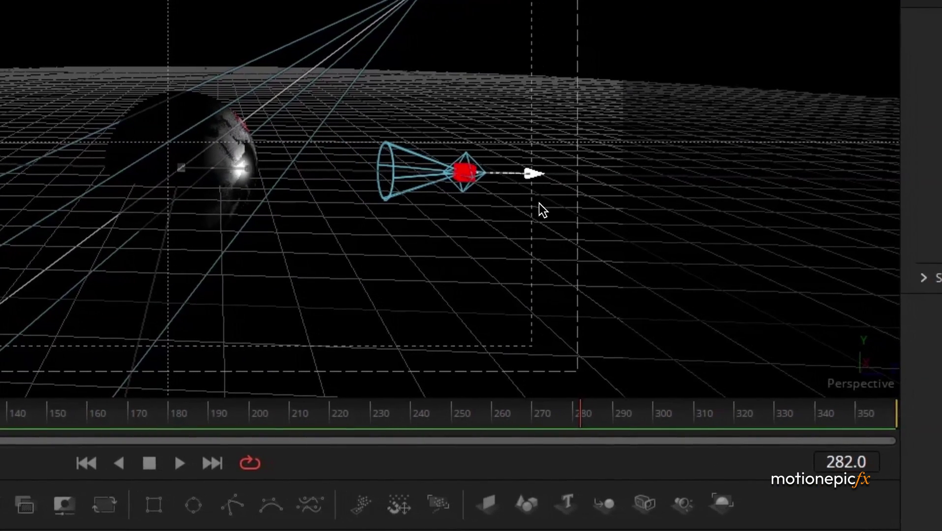
drag(539, 203, 548, 204)
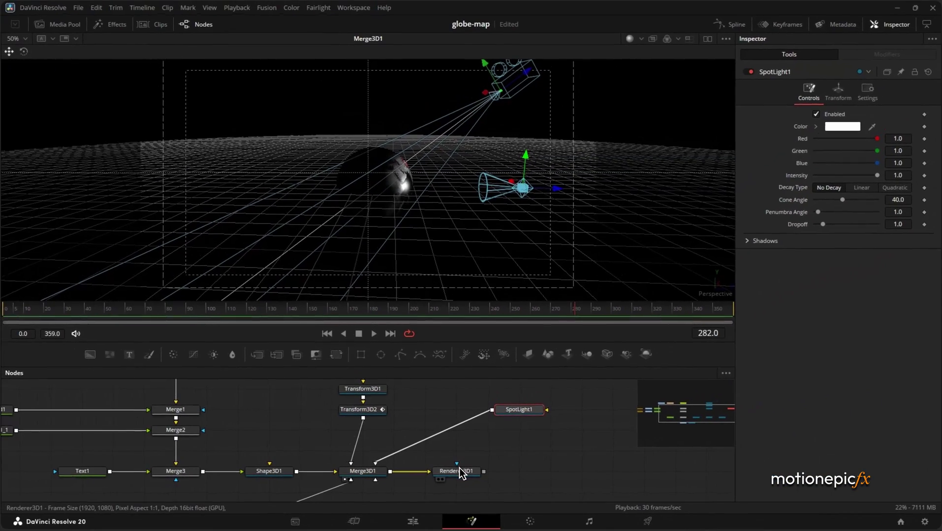
Step: Display Renderer3D1's output, scrub the timeline to check the spot light, and return to frame 0 with Transform3D2 selected
click(416, 501)
drag(73, 311, 158, 321)
drag(265, 325, 699, 308)
key(Home)
click(368, 411)
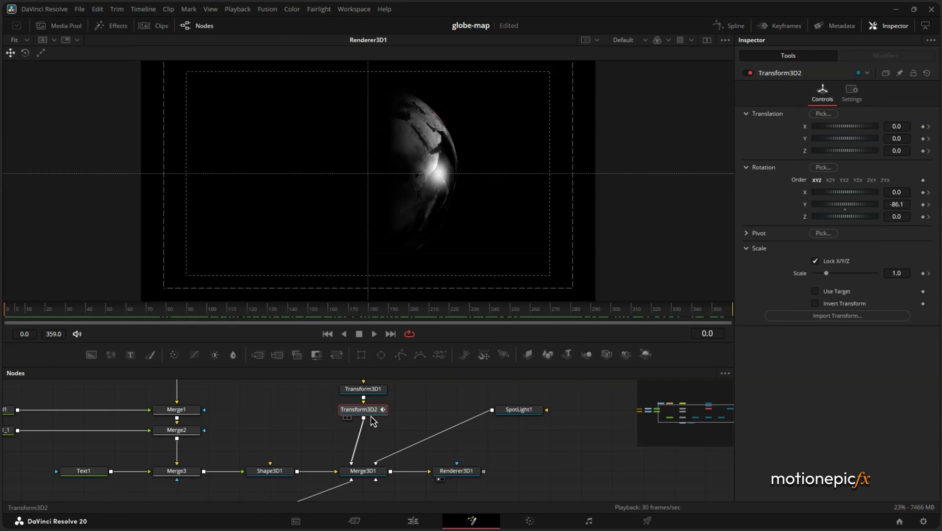
Step: Insert a copy of Transform3D2 between SpotLight1 and Merge3D1, and play the animation to check the light's movement
key(ctrl+c)
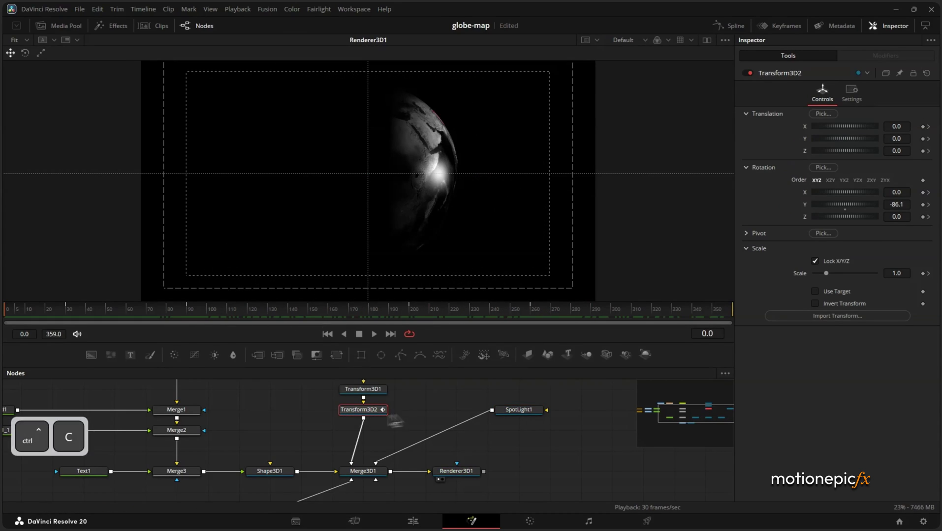
click(522, 412)
key(ctrl+v)
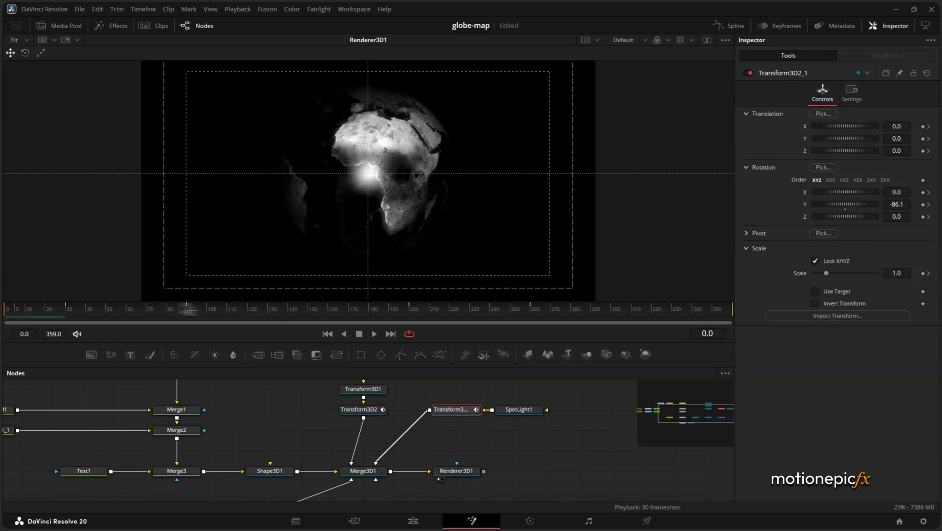
key(space)
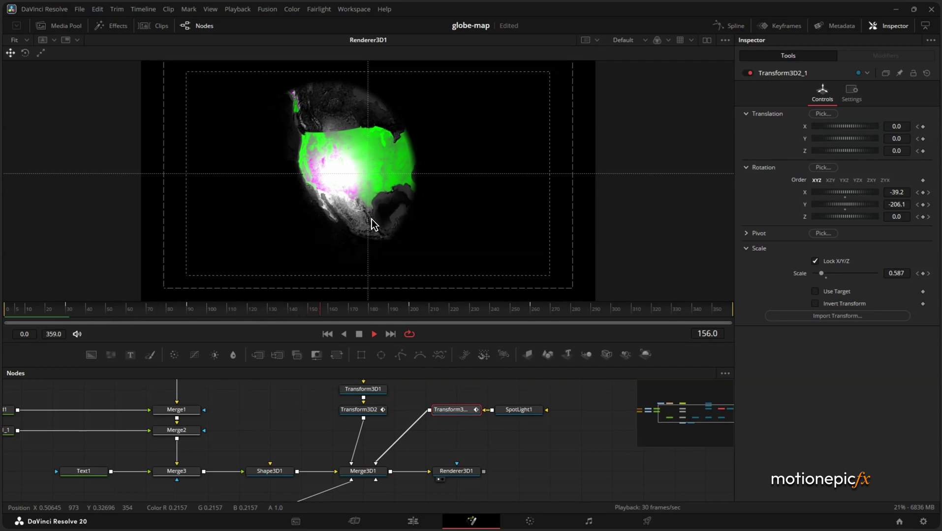
key(space)
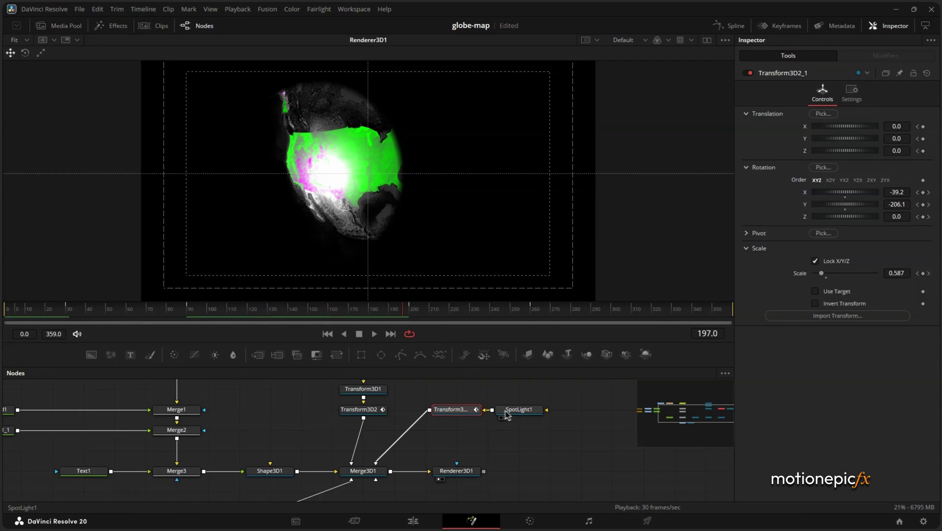
Step: Raise SpotLight1's intensity to 1.3
click(497, 408)
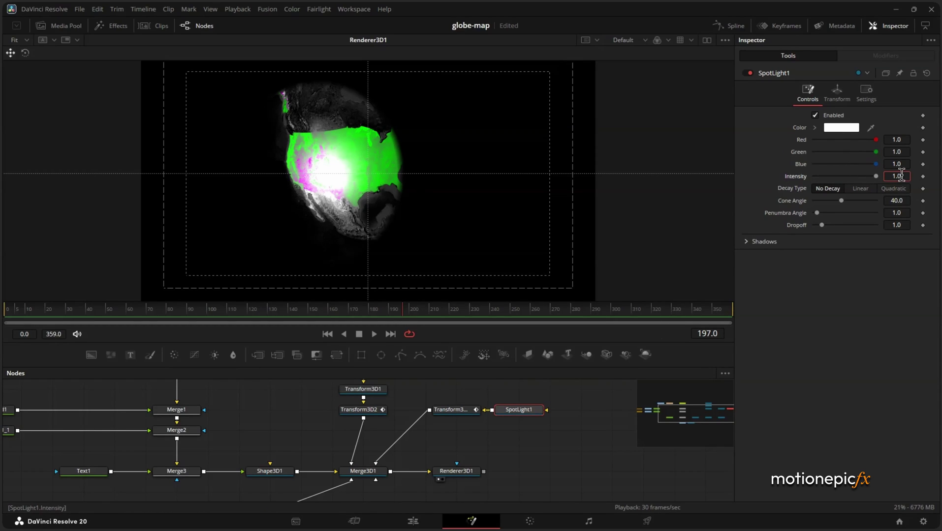
key(Up)
key(Up)
key(Up)
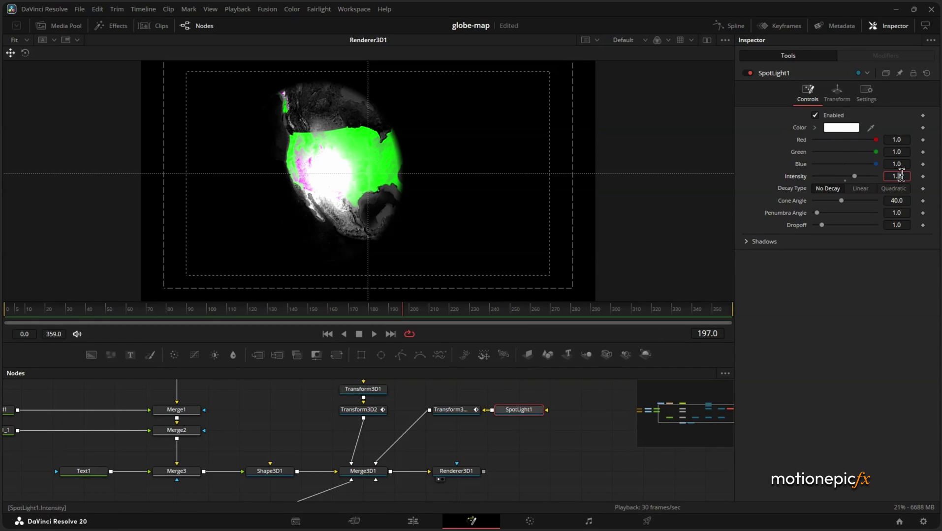
Step: Reposition SpotLight1 to about X 1.709, Y -0.205, Z 6.583 and rotate it to about X 4.2 and Y 10.9
click(836, 94)
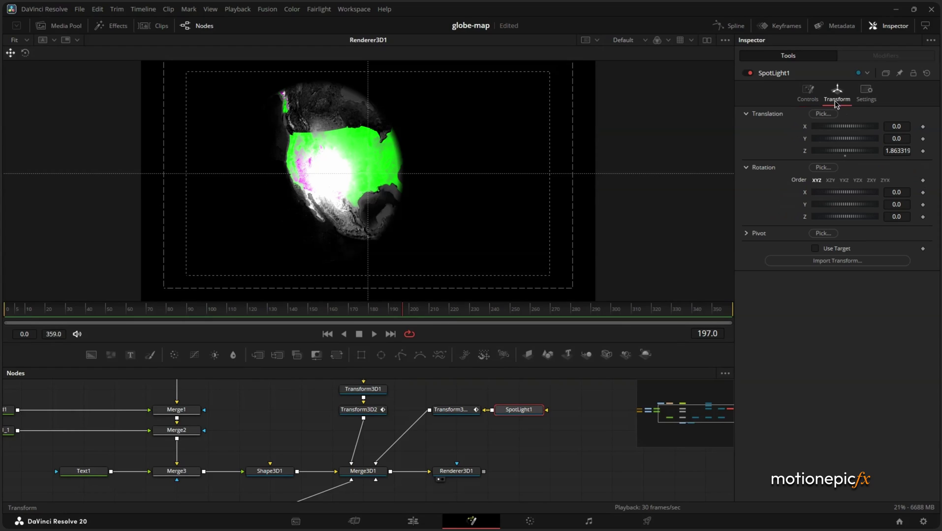
drag(835, 141, 836, 141)
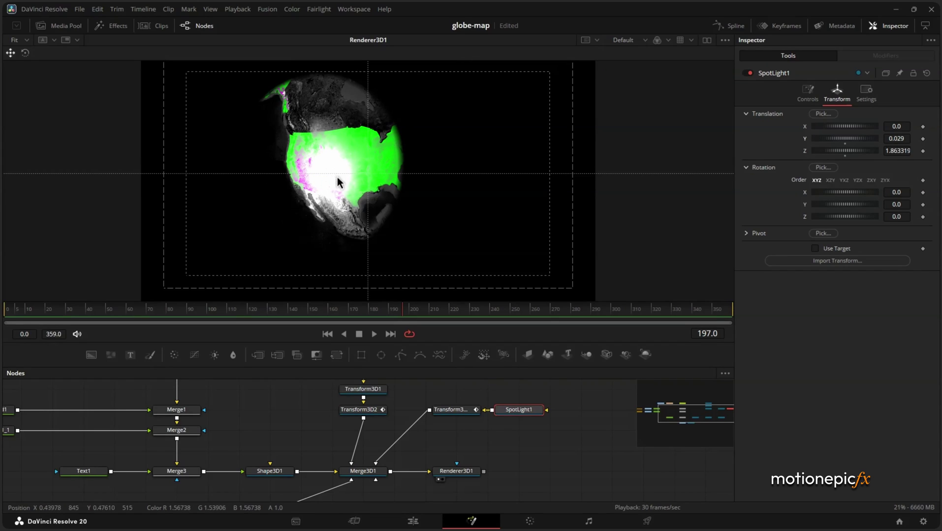
drag(875, 129, 856, 129)
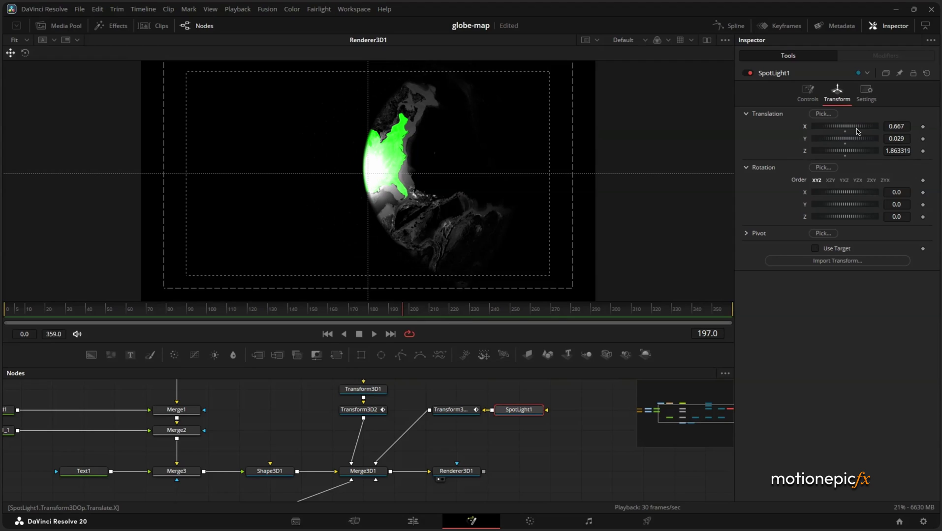
key(ctrl+z)
drag(844, 190, 867, 215)
key(ctrl+z)
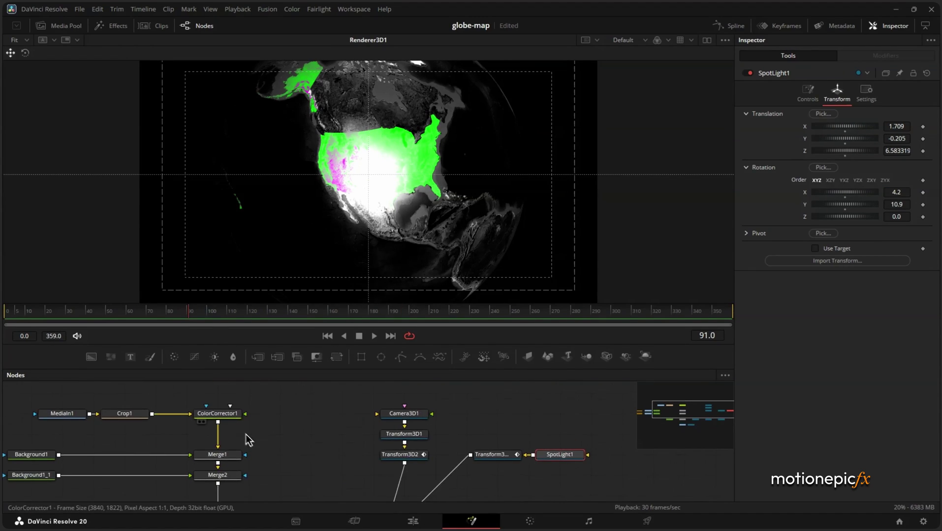
Step: Switch ColorCorrector1 off to compare the globe in its original colours, and switch it back on
click(389, 448)
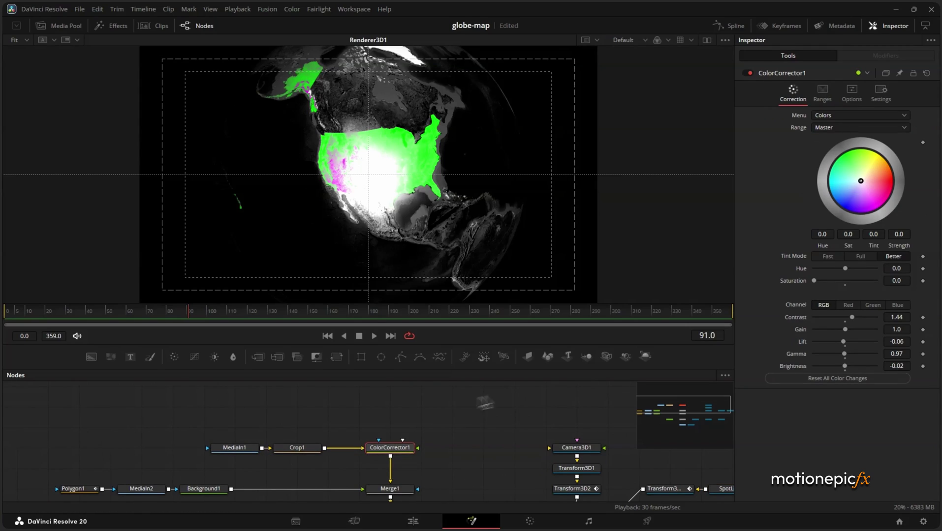
click(749, 73)
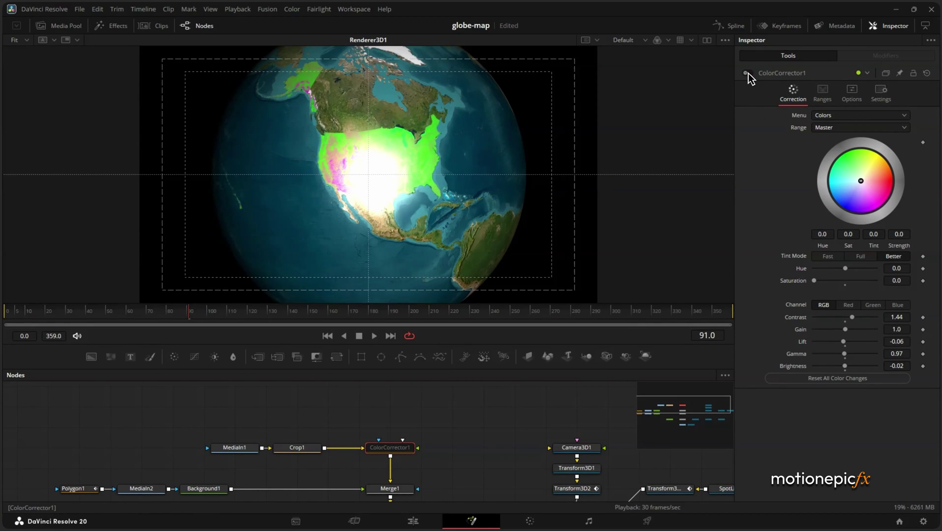
click(748, 72)
Step: Reduce Shape3D1's specular intensity to about 0.063 and its exponent to 1.4, and scrub to frame 194 to check the globe
scroll(410, 453, down, 2)
scroll(442, 426, down, 3)
scroll(442, 426, right, 4)
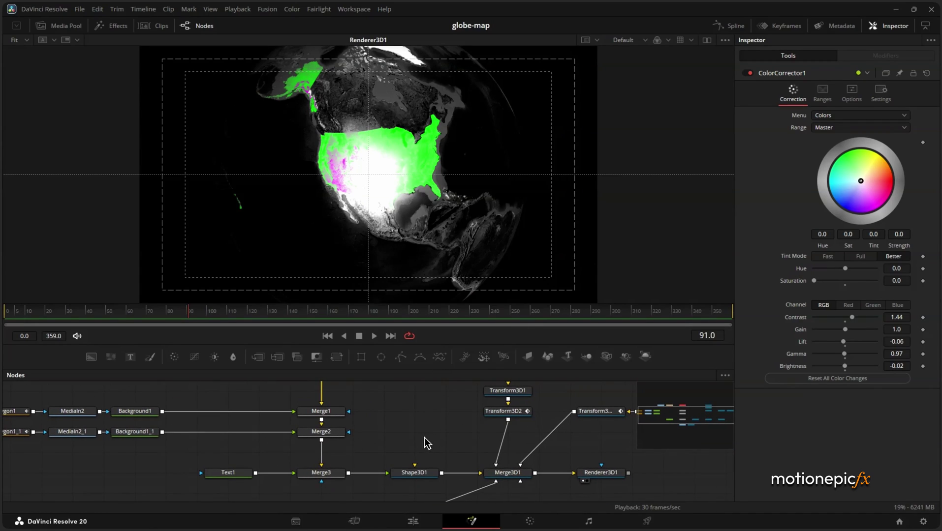
scroll(423, 438, down, 1)
scroll(424, 438, right, 1)
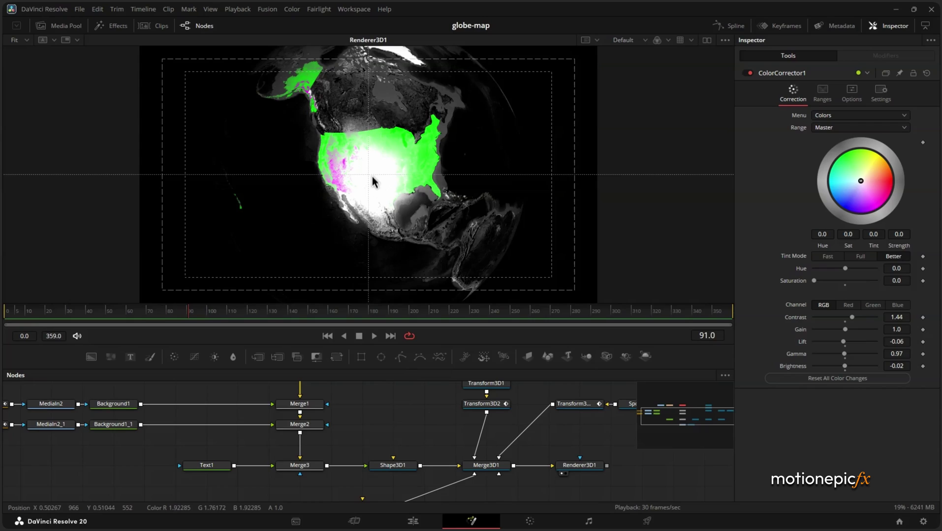
scroll(418, 416, down, 2)
scroll(418, 415, right, 1)
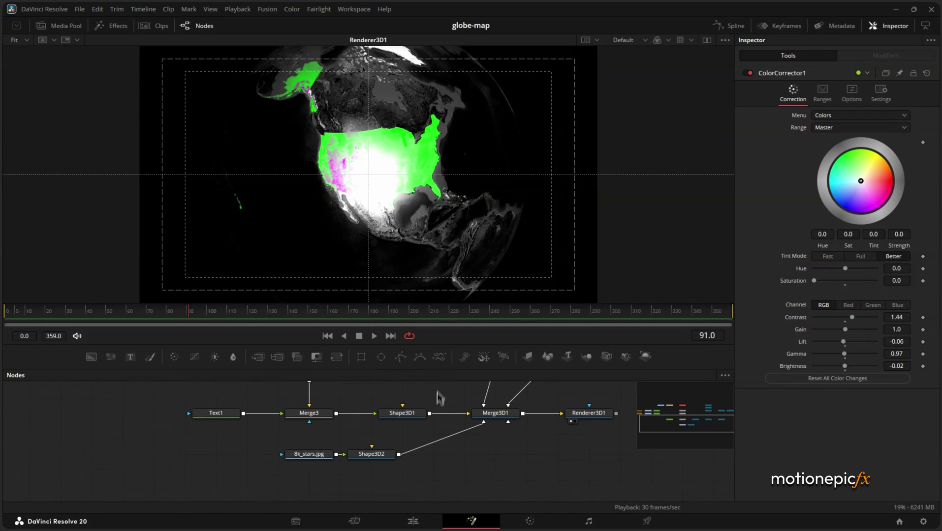
click(401, 433)
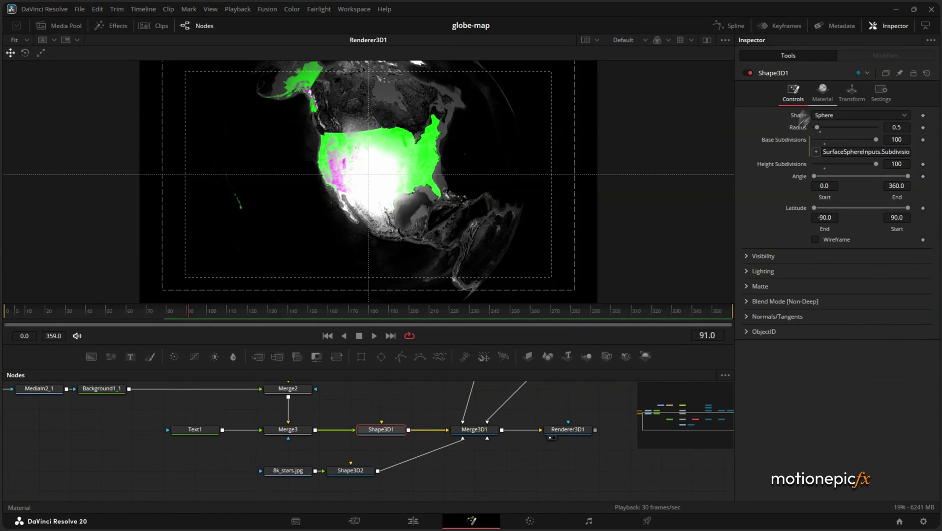
click(821, 93)
click(750, 204)
drag(855, 277, 818, 266)
mouse_move(384, 320)
mouse_down()
mouse_move(461, 323)
mouse_move(400, 323)
mouse_up()
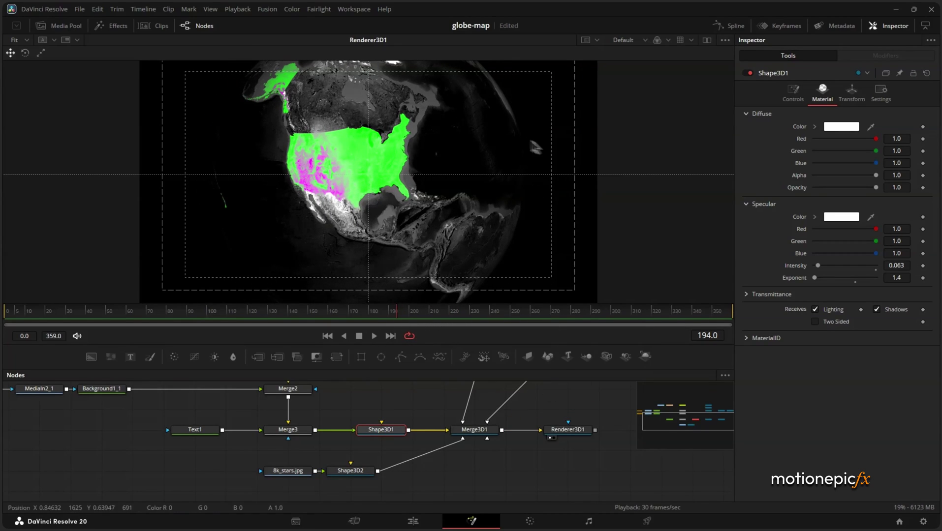
Step: Exclude the star sphere Shape3D2 from being affected by lights
click(359, 473)
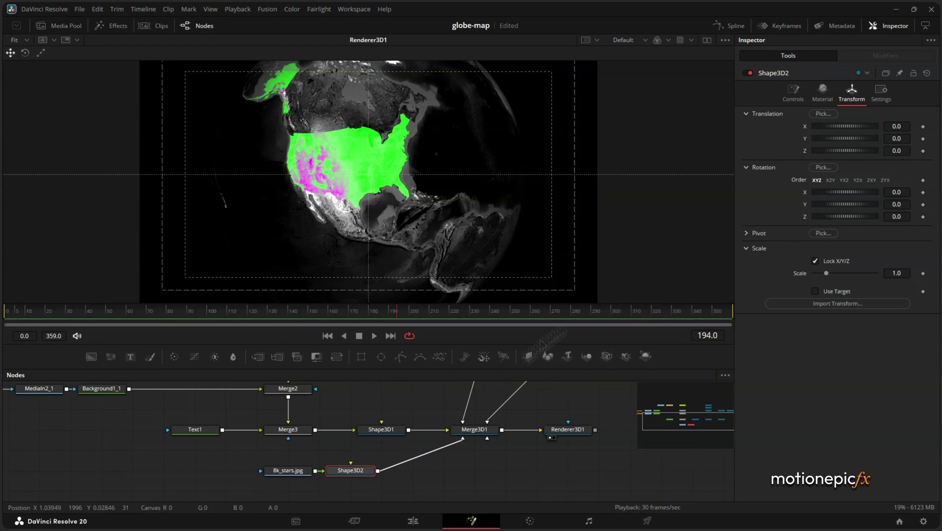
click(823, 102)
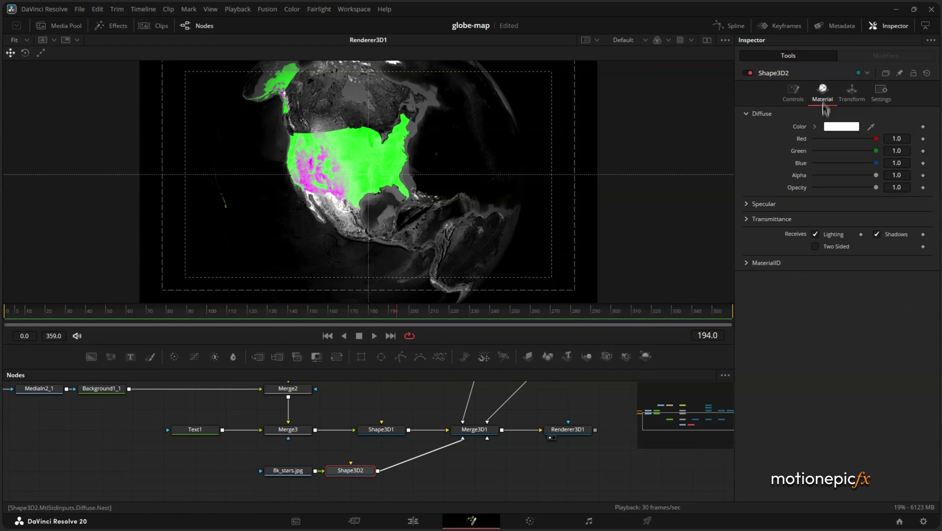
click(792, 92)
click(745, 260)
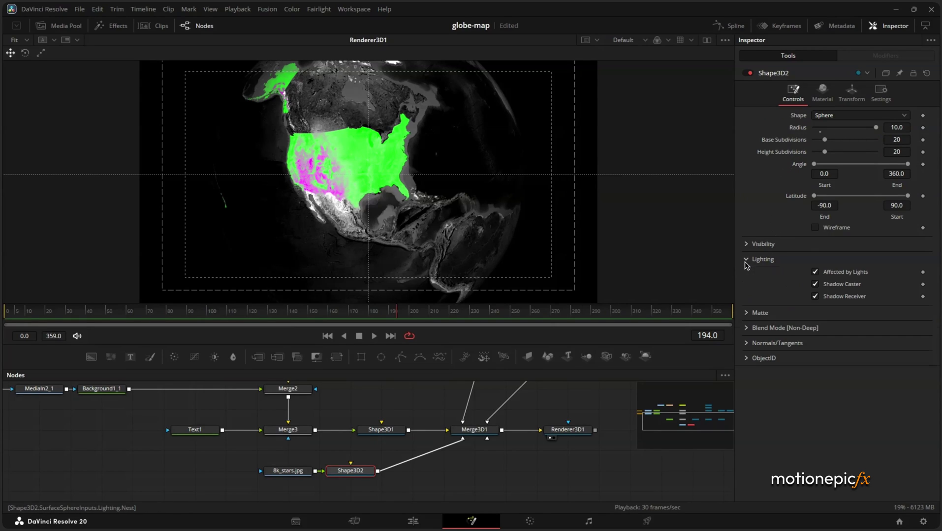
click(815, 272)
Step: Play the animation from frame 0 to check the stars and lighting, and stop the playhead at frame 77
click(331, 337)
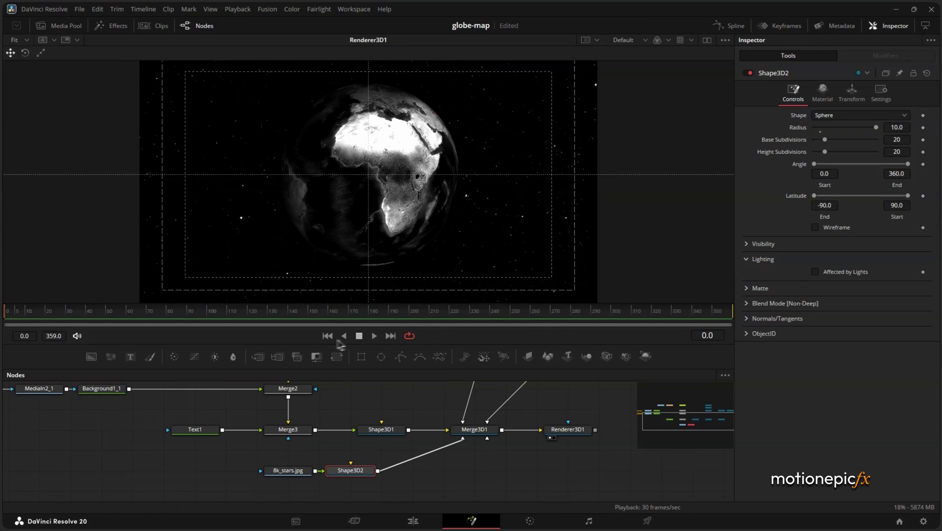
click(375, 337)
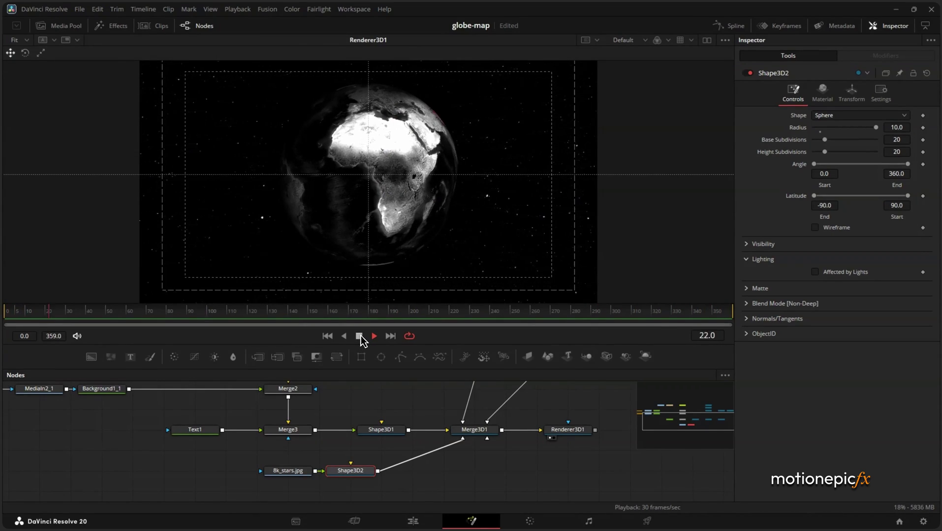
click(361, 336)
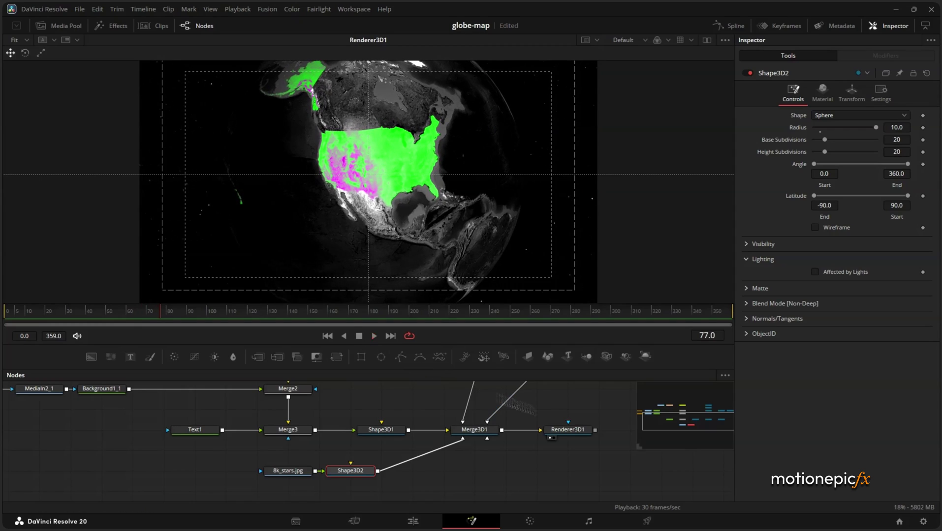
Step: Enable accumulation effects with depth of field on Renderer3D1 and set Camera3D1's focal plane to about 3.337
click(586, 431)
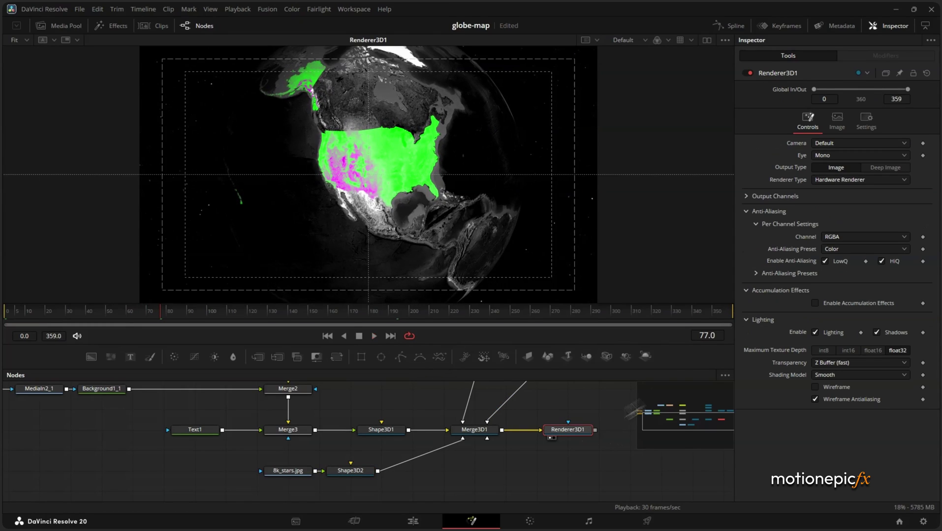
click(815, 315)
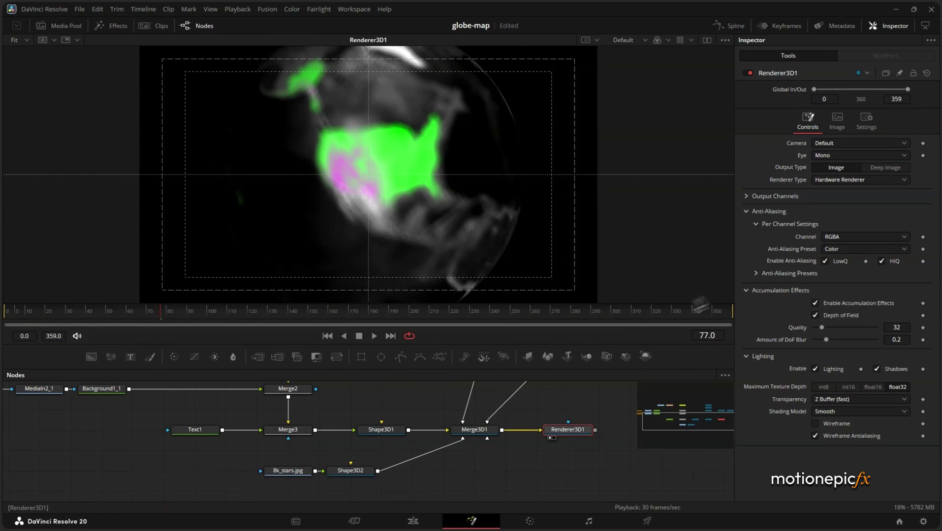
scroll(497, 462, up, 5)
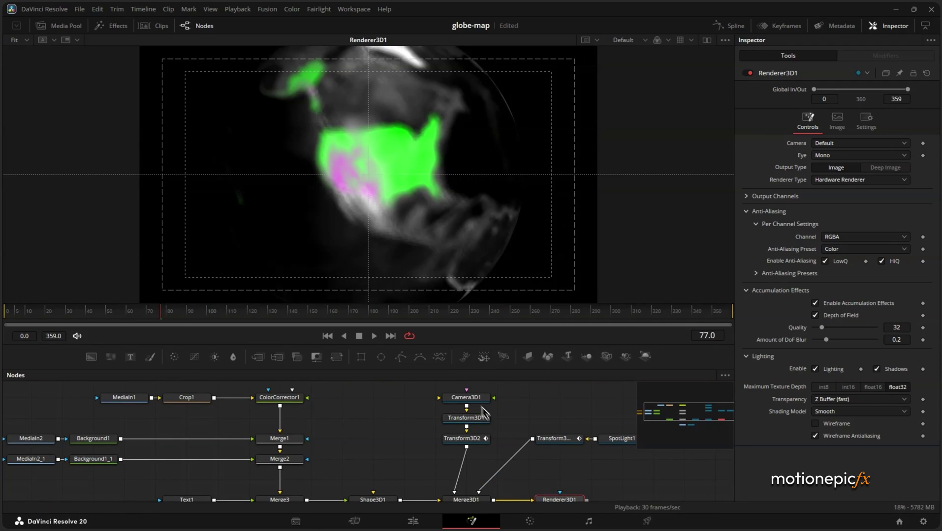
click(478, 401)
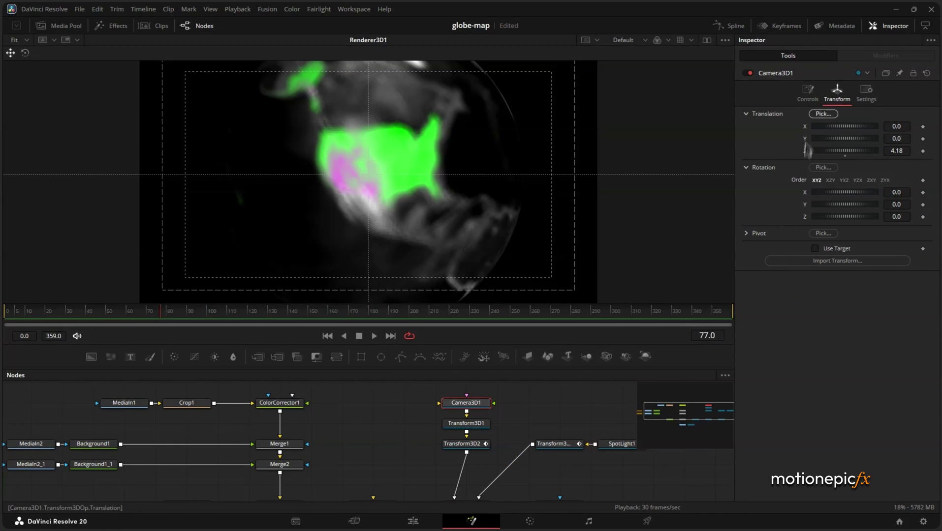
click(808, 96)
drag(835, 212, 855, 204)
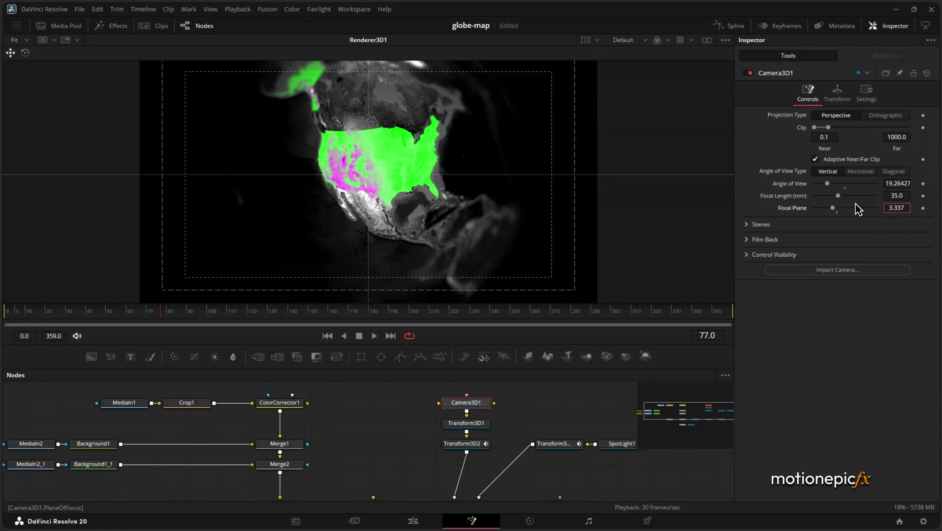